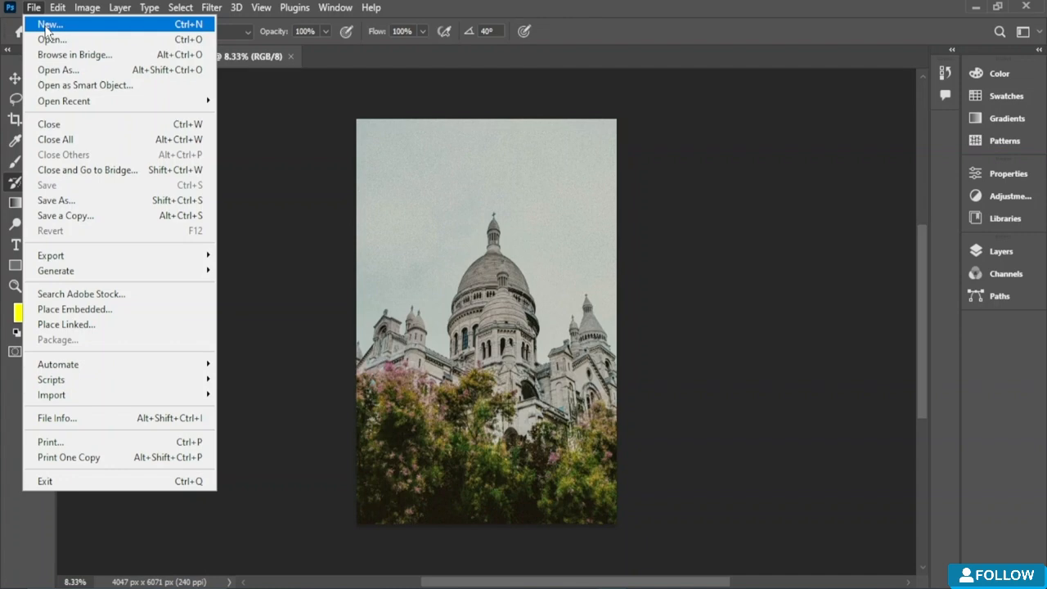
# - Create a new blank document from the A4 print preset, 210 x 297 mm at 300 ppi
pyautogui.click(46, 25)
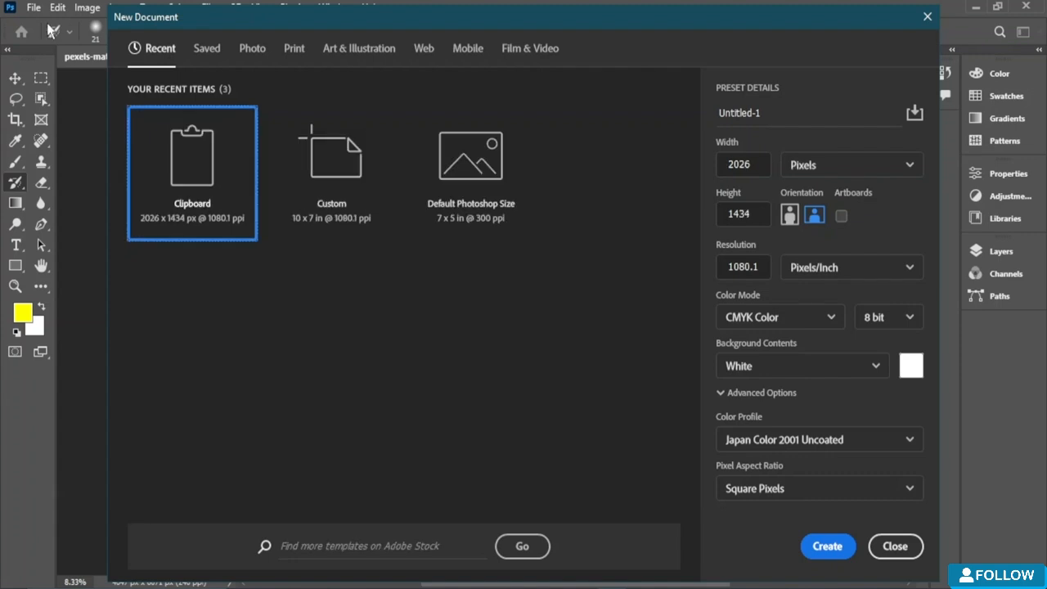
pyautogui.click(322, 161)
pyautogui.click(458, 166)
pyautogui.click(327, 166)
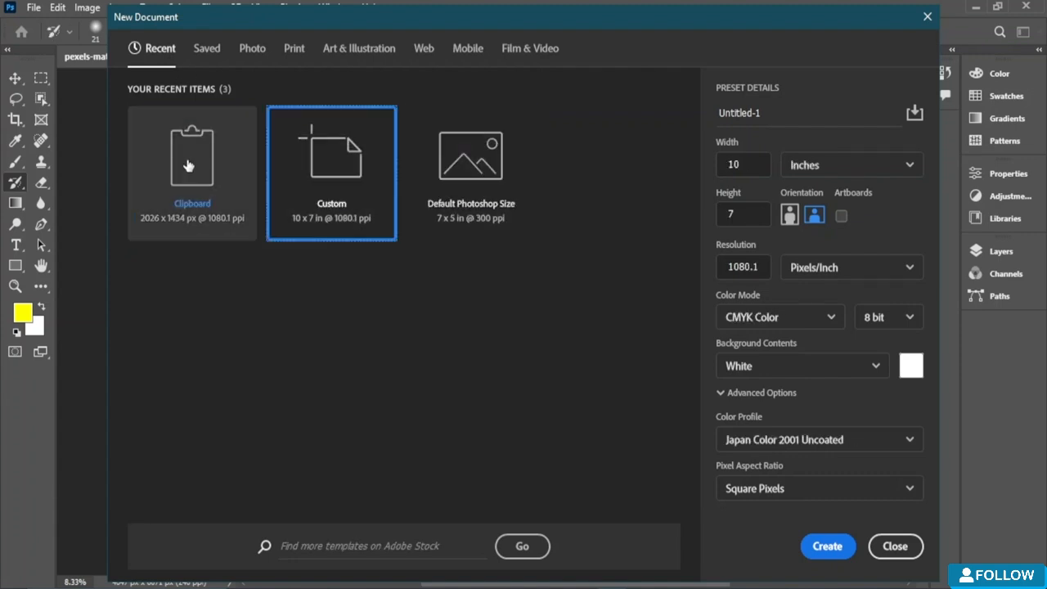
pyautogui.click(470, 163)
pyautogui.click(307, 175)
pyautogui.click(207, 48)
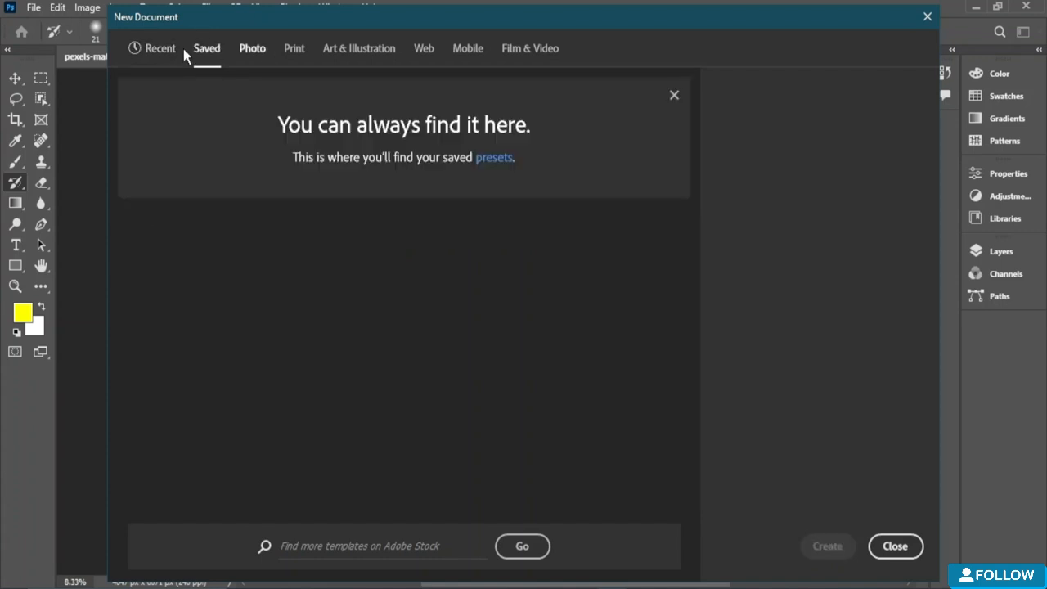
pyautogui.click(293, 49)
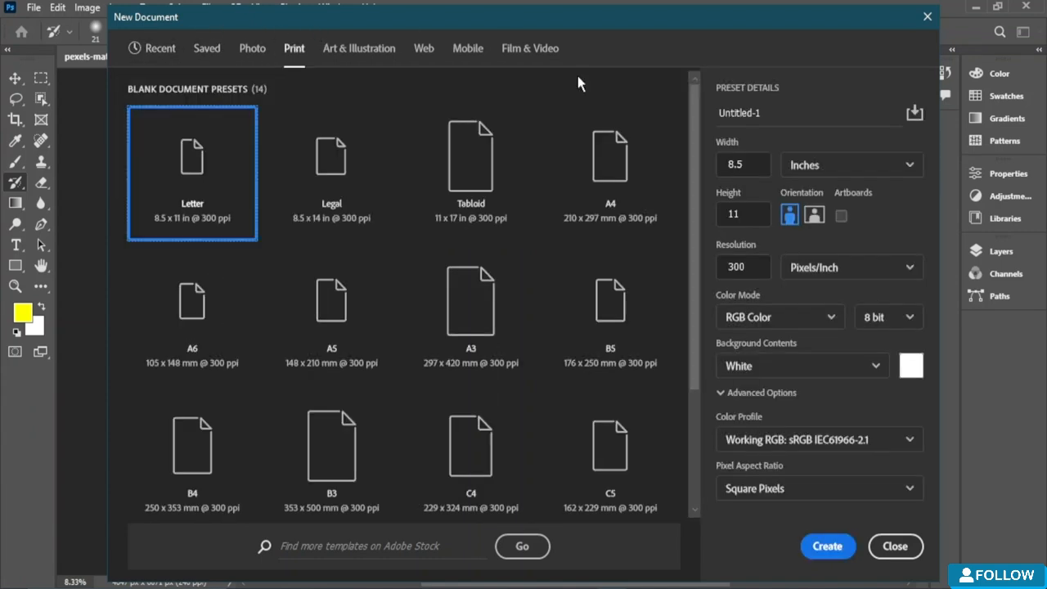
pyautogui.click(479, 166)
pyautogui.click(610, 167)
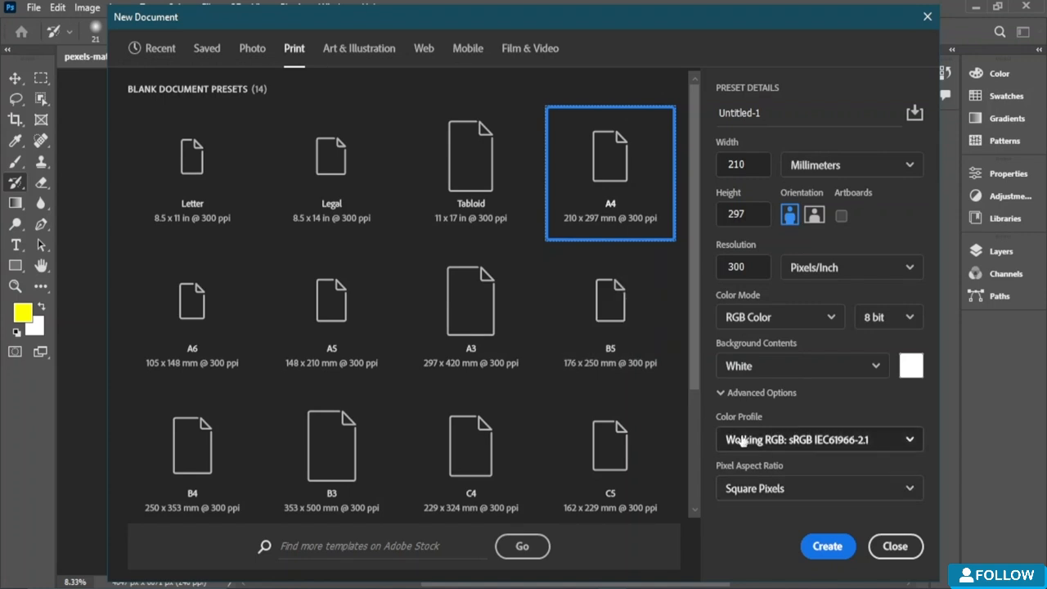
pyautogui.click(825, 545)
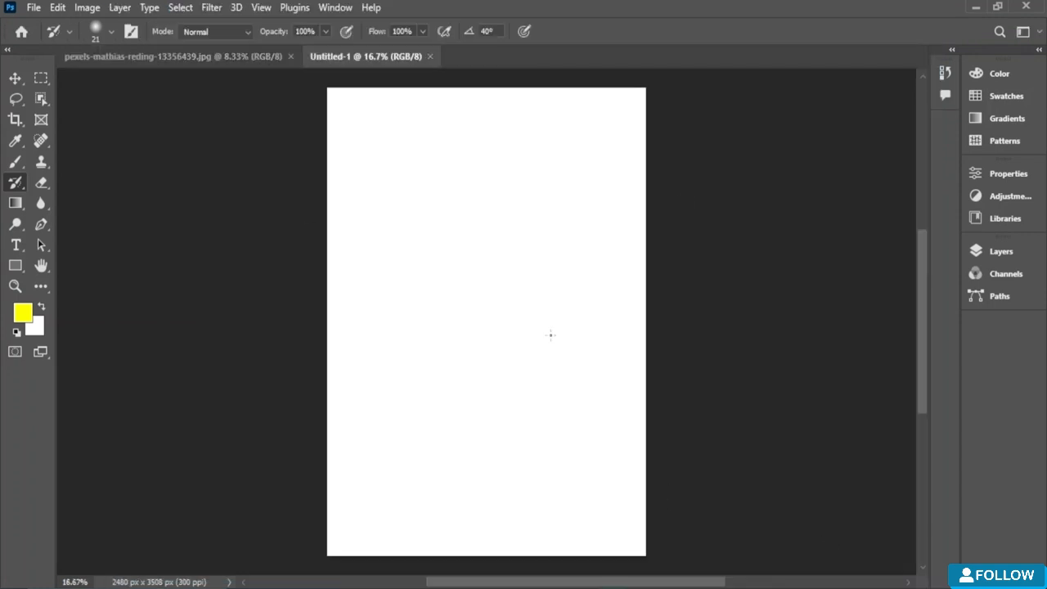
# - Add two empty layers above the background of the blank A4 document
pyautogui.click(245, 57)
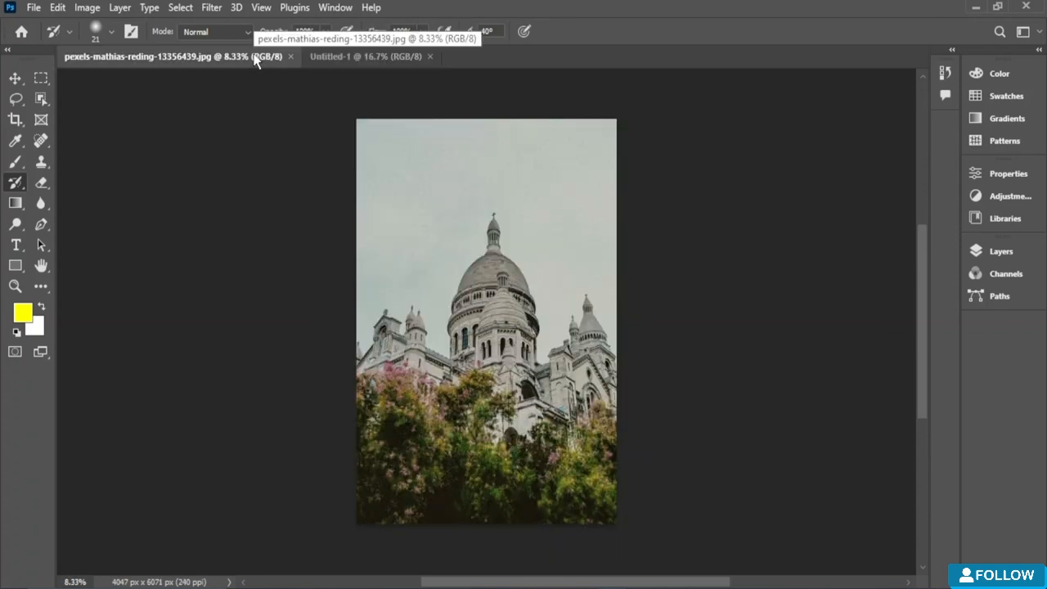
pyautogui.click(407, 60)
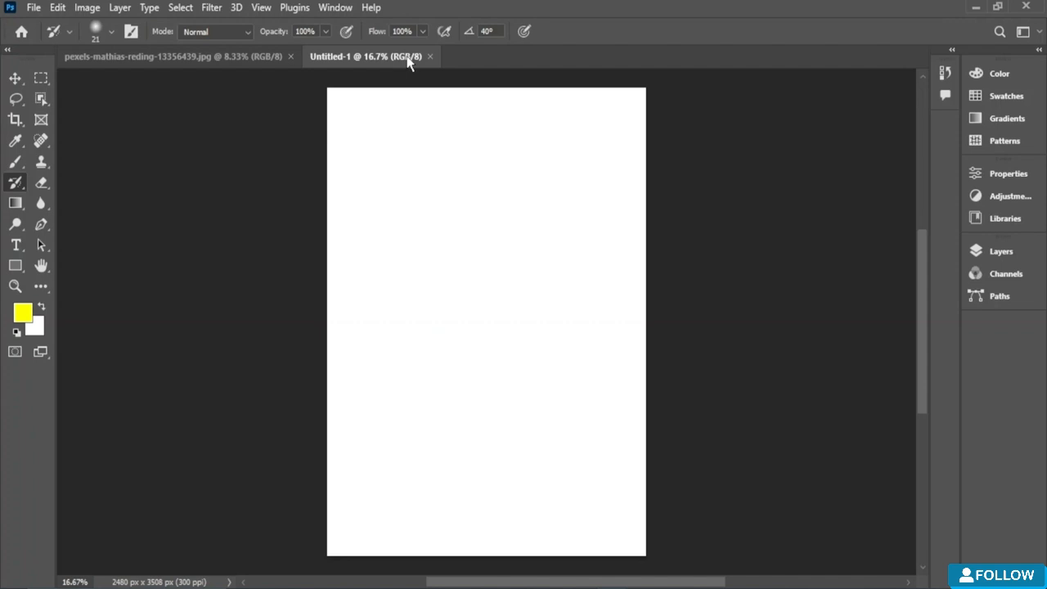
pyautogui.click(975, 253)
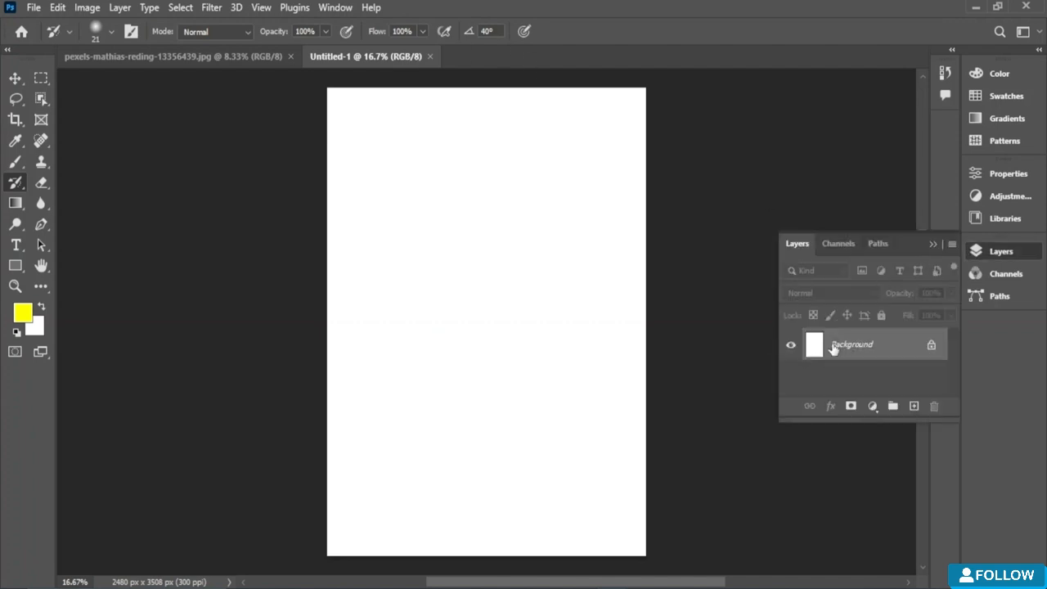
pyautogui.click(914, 406)
pyautogui.click(820, 387)
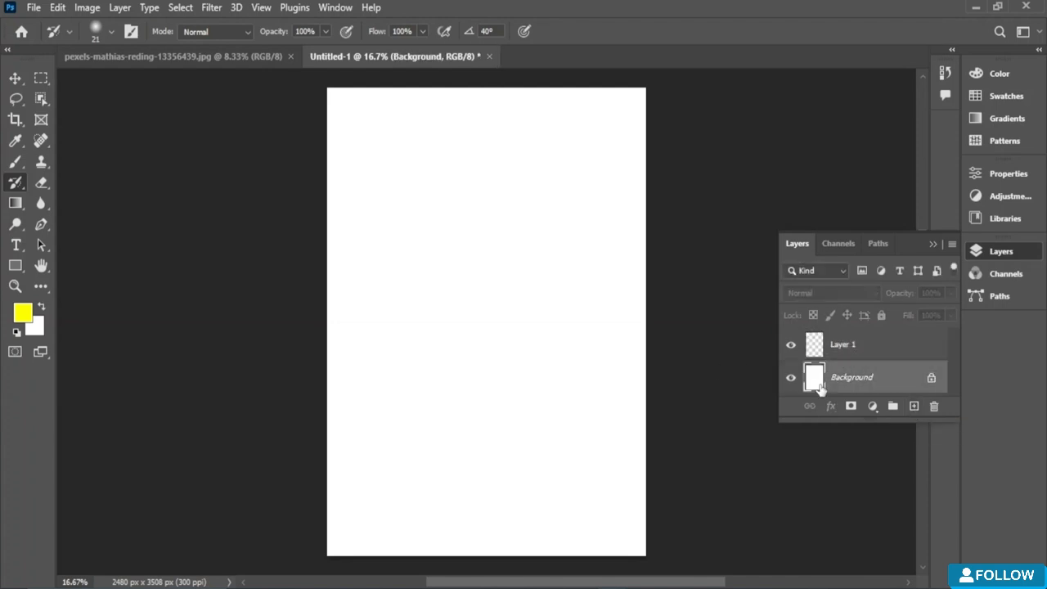
pyautogui.click(854, 350)
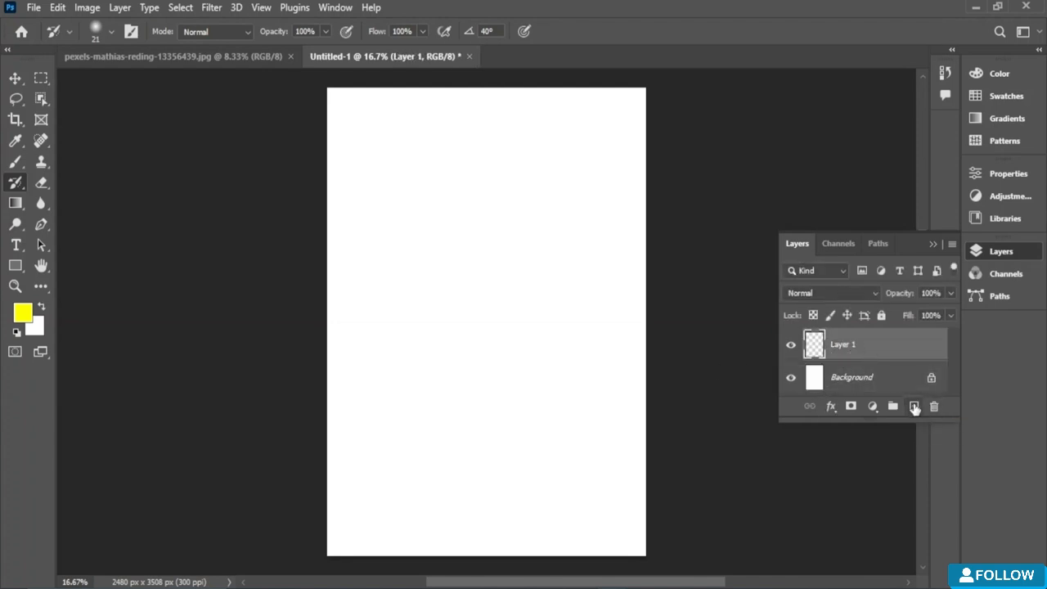
pyautogui.click(913, 406)
# - Hide Layer 2 and lock its image pixels
pyautogui.scroll(-1, 847, 368)
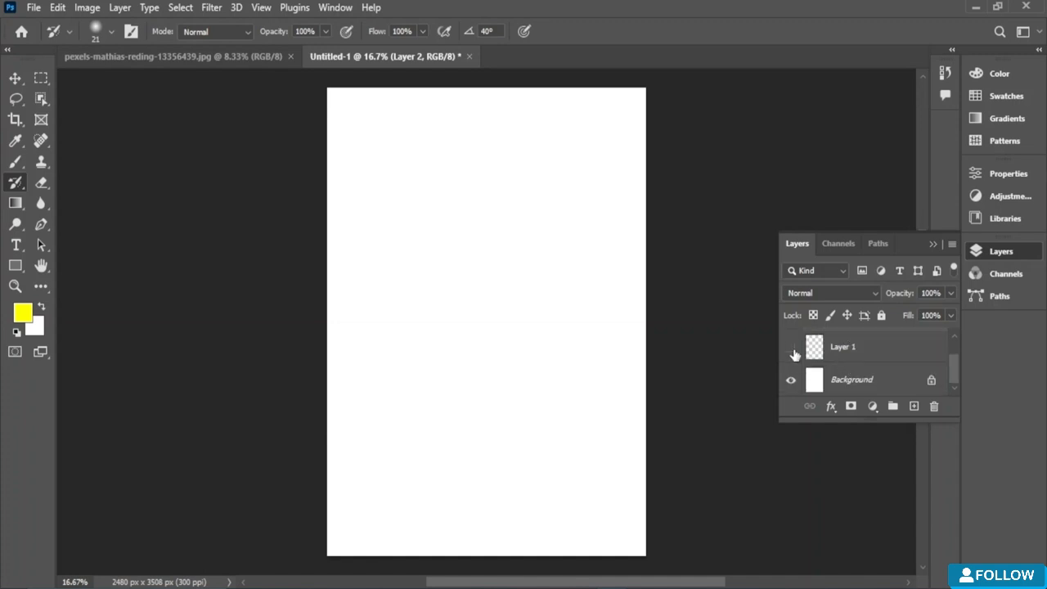
pyautogui.scroll(1, 791, 352)
pyautogui.click(790, 345)
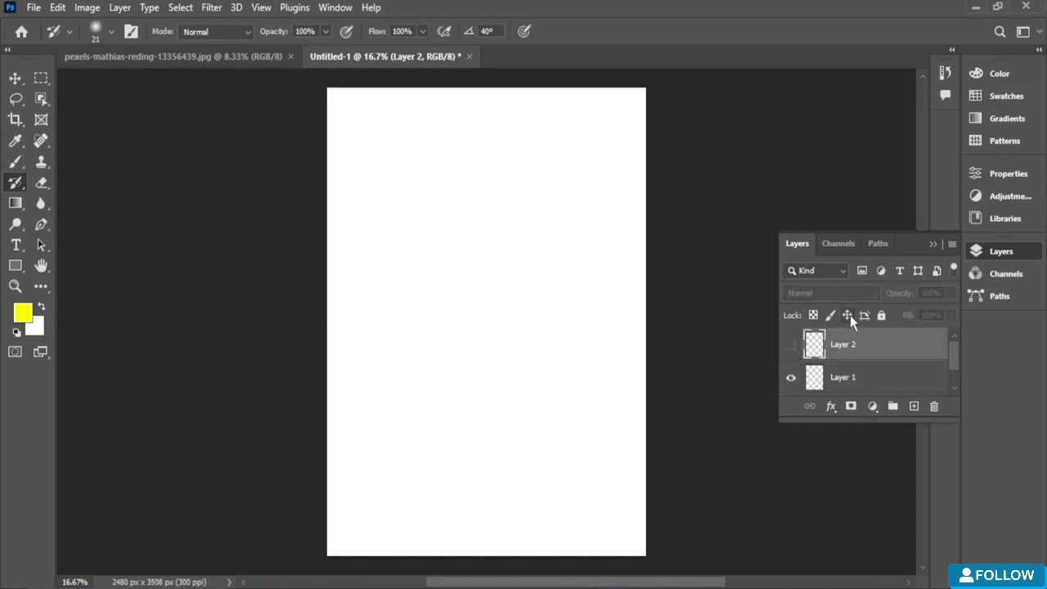
pyautogui.click(831, 319)
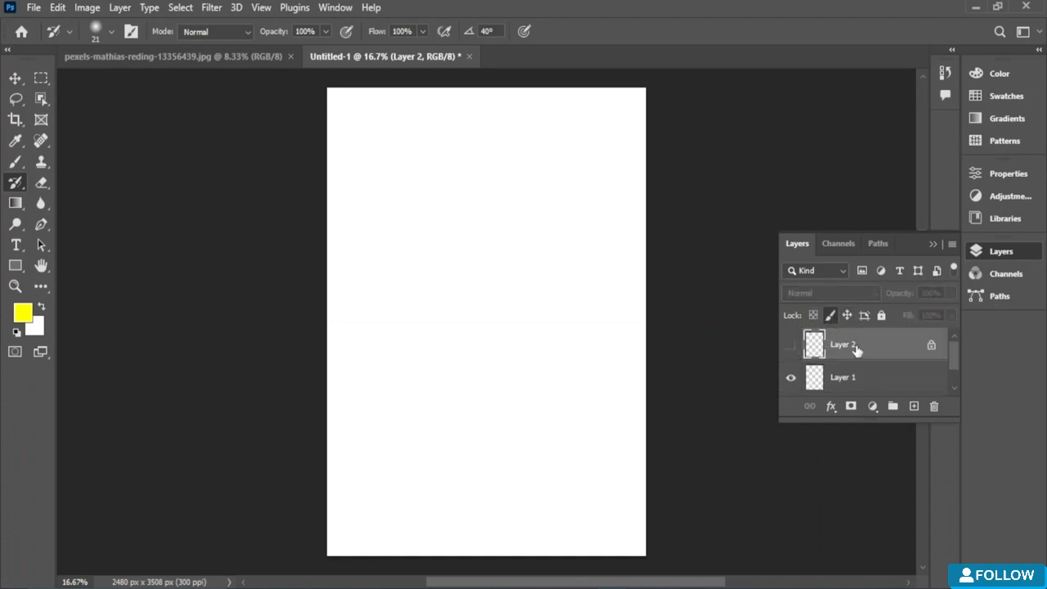
# - Add a Black & White adjustment layer above Layer 2 with Reds and Yellows both set to -200
pyautogui.click(833, 407)
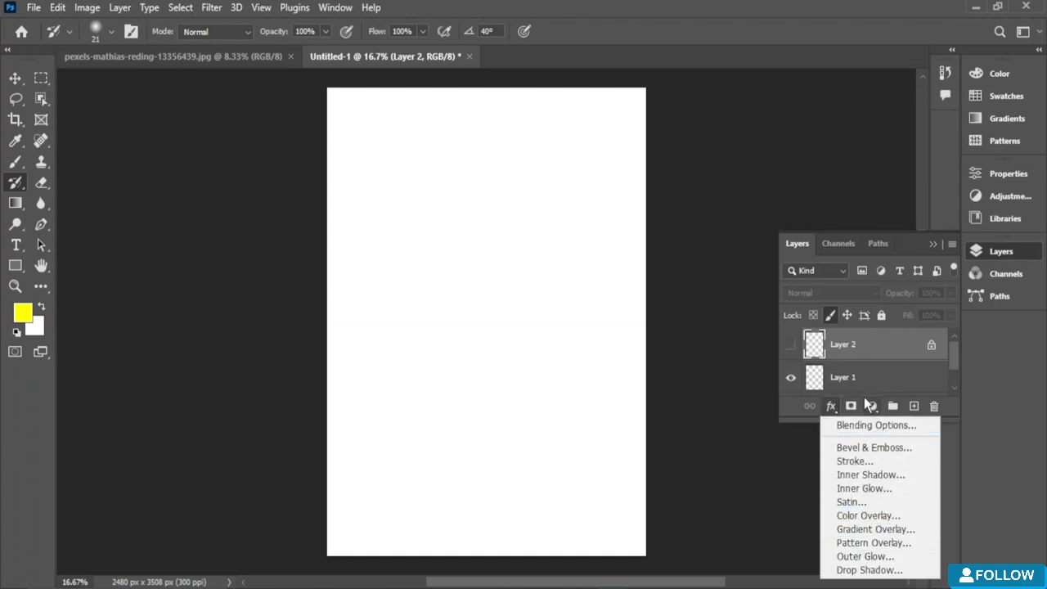
pyautogui.click(847, 412)
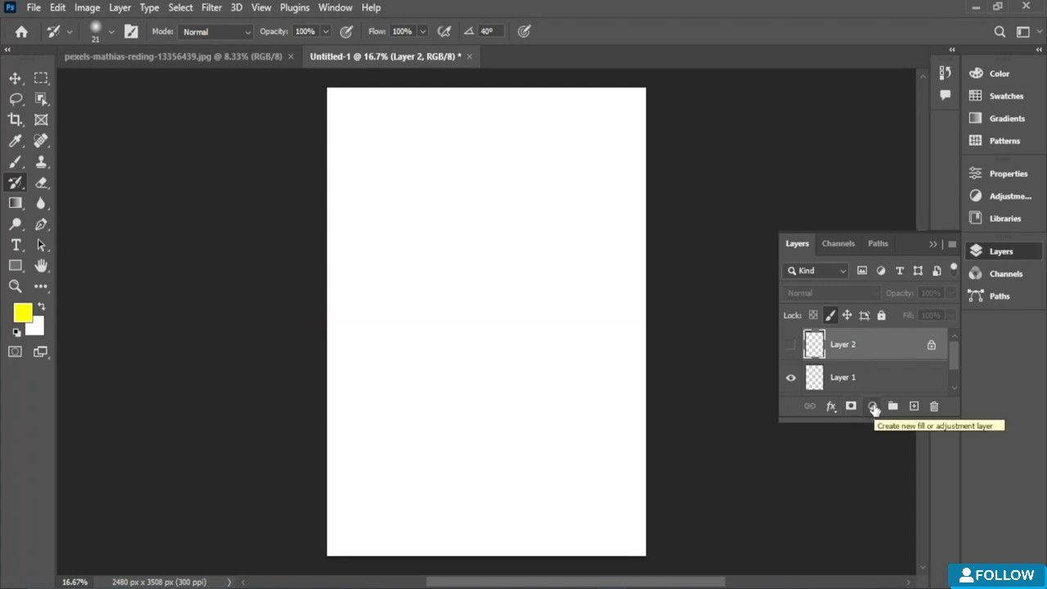
pyautogui.click(872, 408)
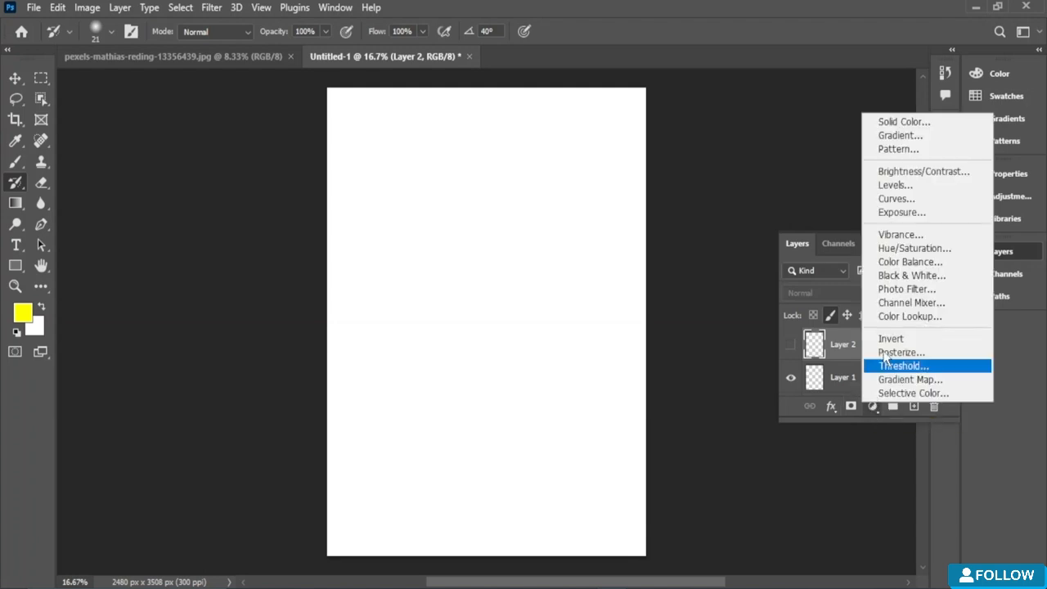
pyautogui.click(912, 276)
pyautogui.moveTo(840, 278); pyautogui.dragTo(749, 282)
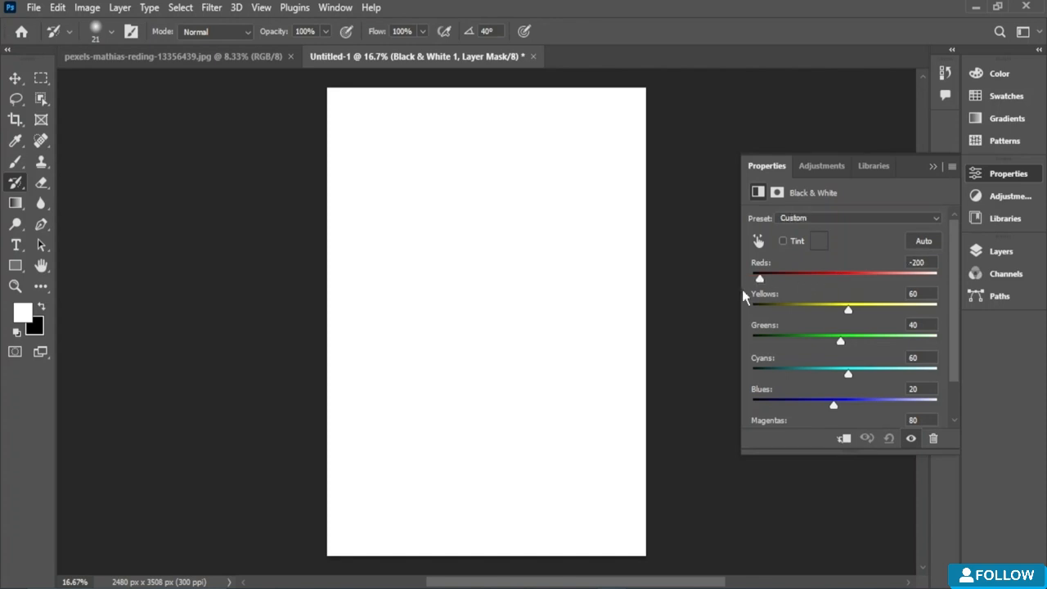
pyautogui.moveTo(847, 310); pyautogui.dragTo(749, 311)
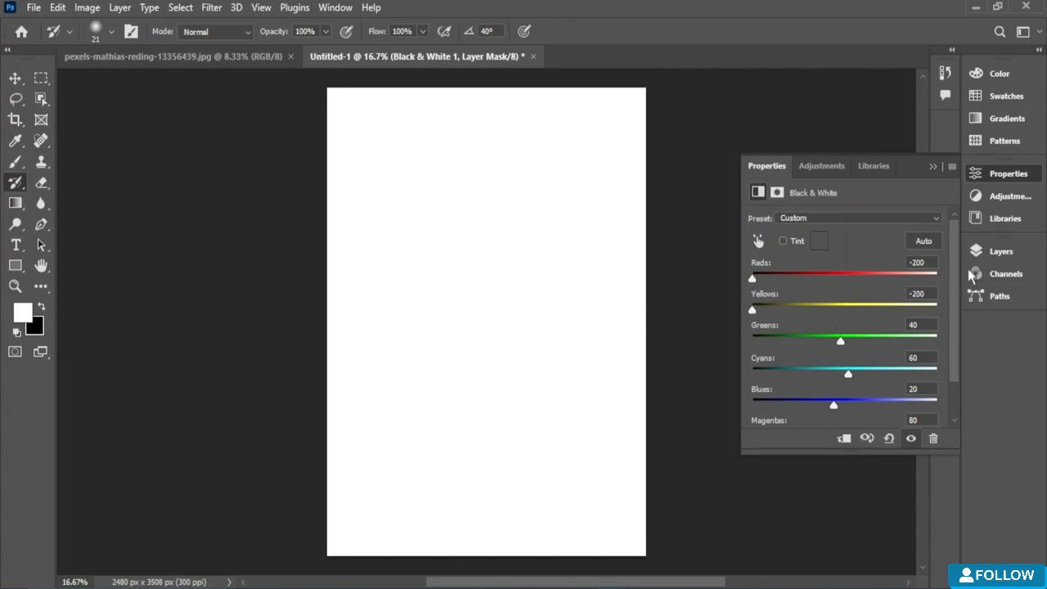
pyautogui.click(824, 173)
pyautogui.click(902, 161)
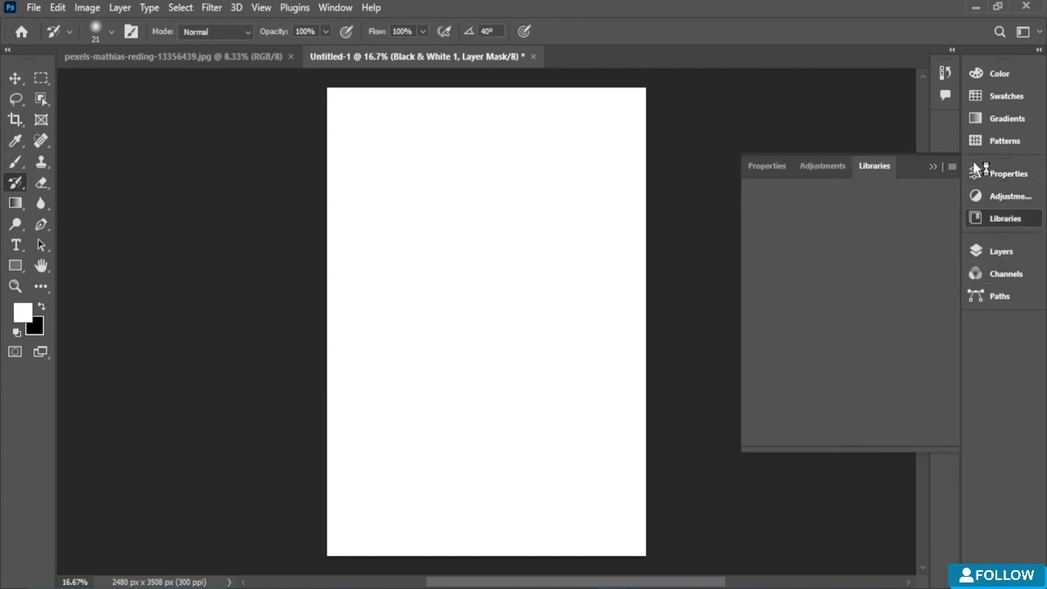
pyautogui.click(1018, 221)
# - Delete Layer 1 from the blank document
pyautogui.click(1011, 255)
pyautogui.click(858, 378)
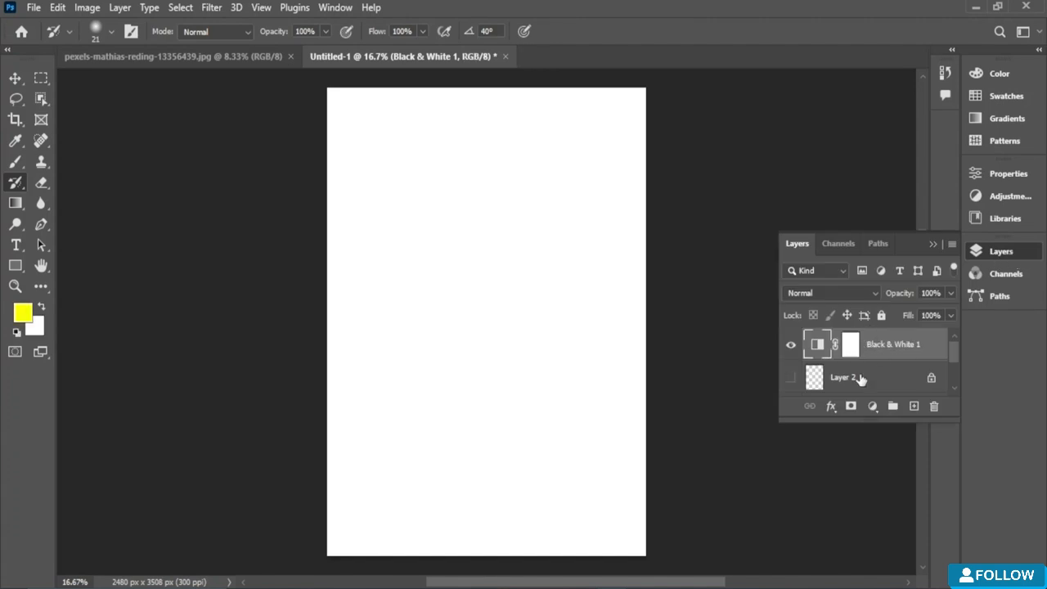
pyautogui.scroll(-2, 884, 360)
pyautogui.click(840, 347)
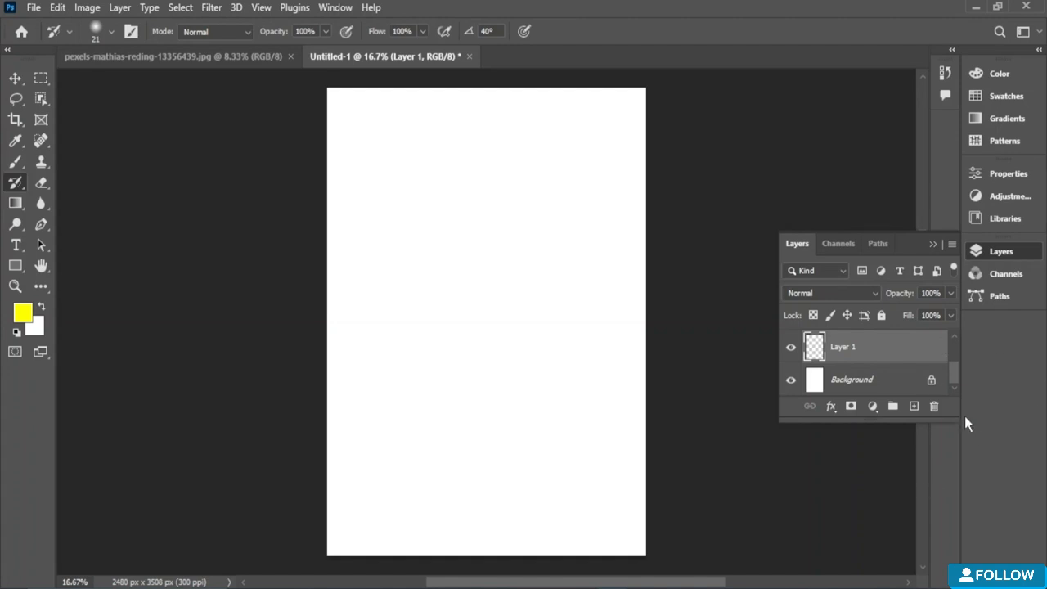
pyautogui.click(934, 407)
pyautogui.click(452, 299)
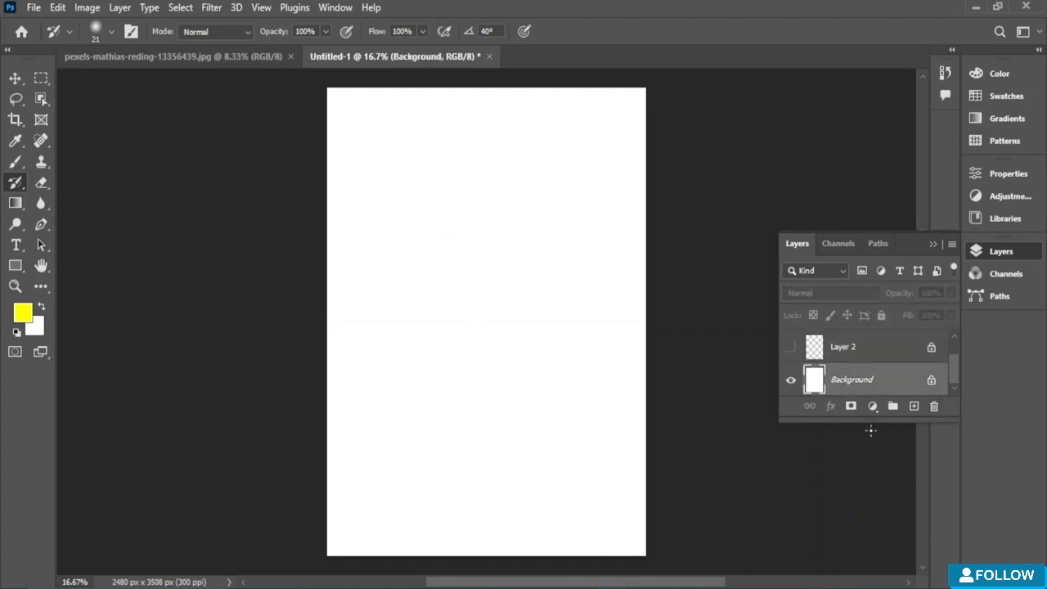
pyautogui.scroll(1, 808, 387)
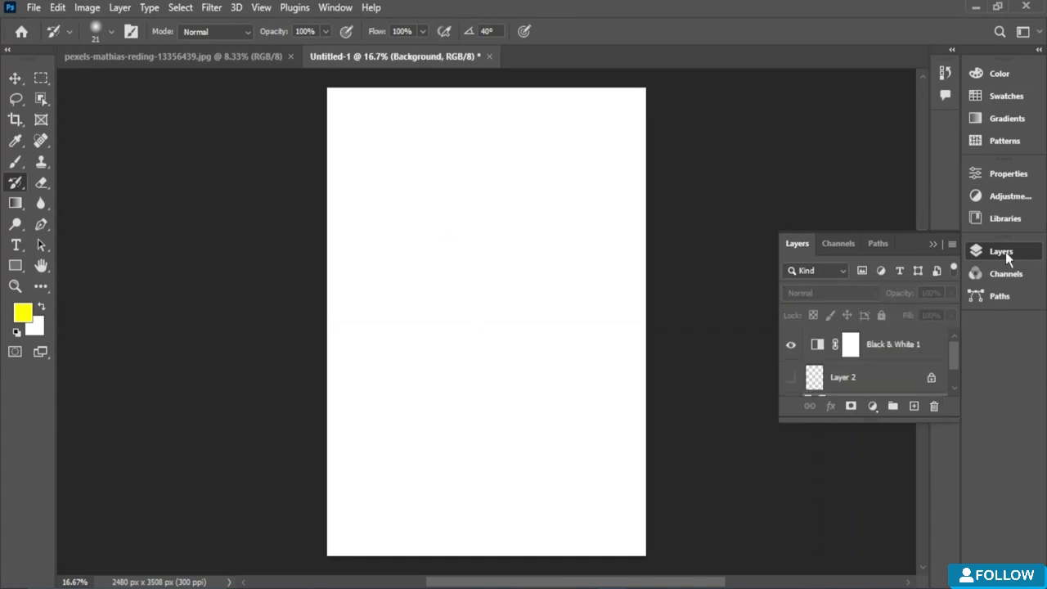
# - Isolate the Blue channel of the blank document
pyautogui.click(1005, 252)
pyautogui.click(1019, 275)
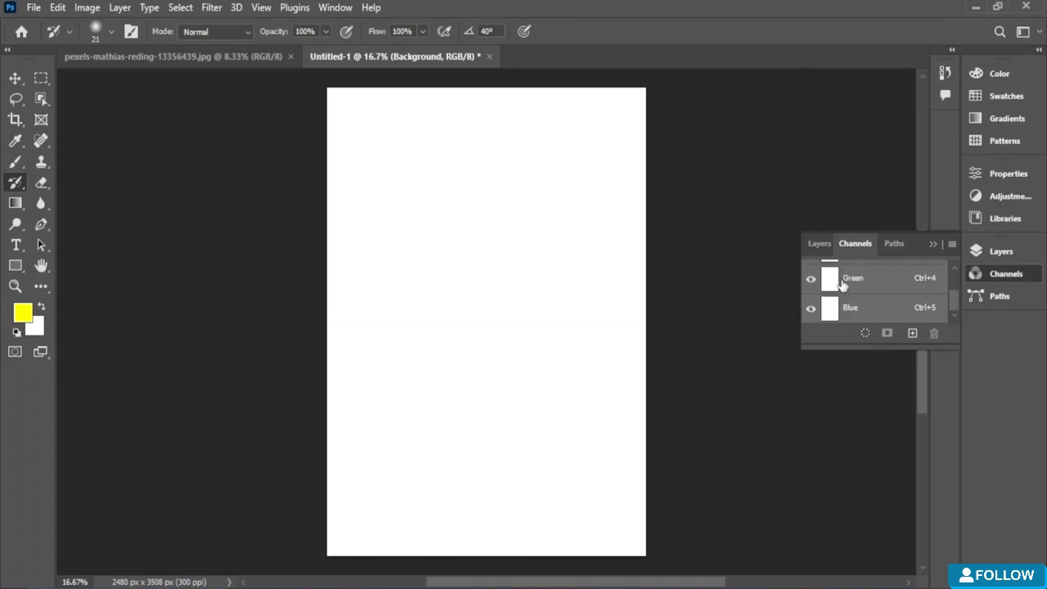
pyautogui.click(906, 306)
# - View the cathedral photo's Blue channel on its own, then restore its RGB composite view
pyautogui.click(189, 57)
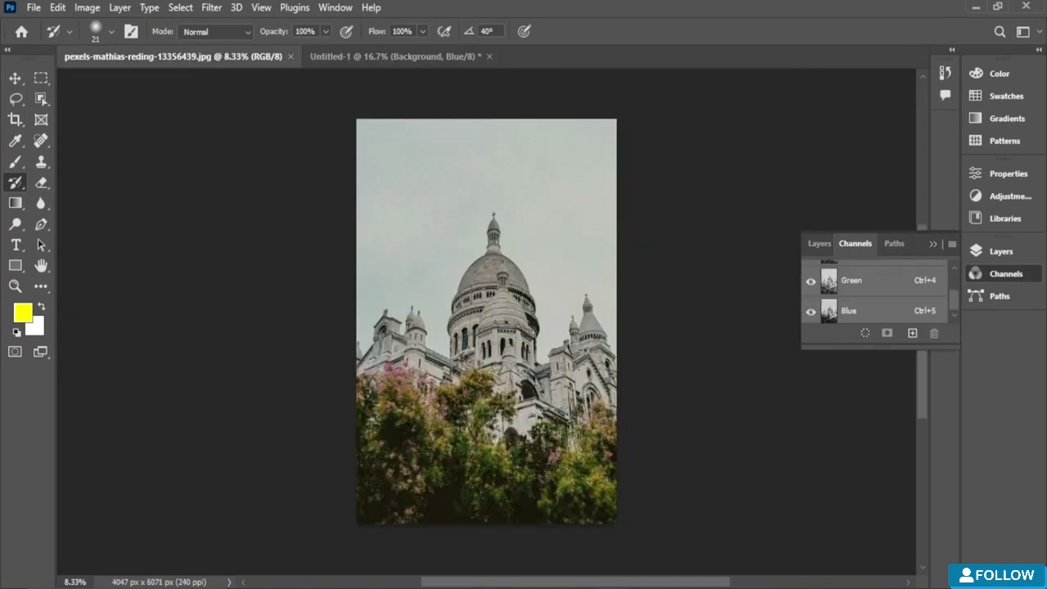
pyautogui.click(834, 311)
pyautogui.scroll(2, 834, 307)
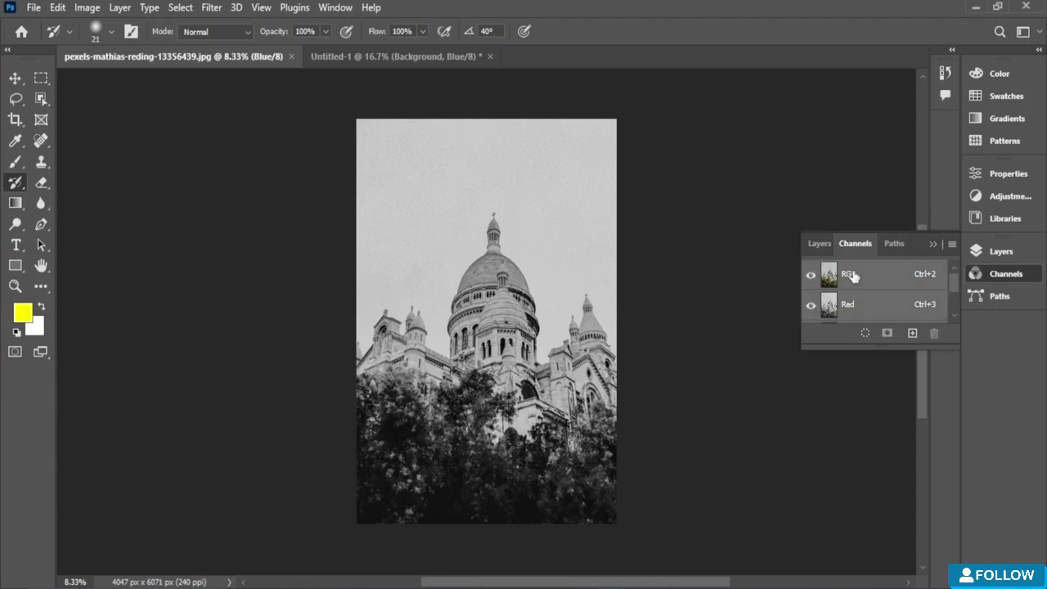
pyautogui.click(851, 276)
# - Add an empty layer above the cathedral photo's background
pyautogui.click(989, 251)
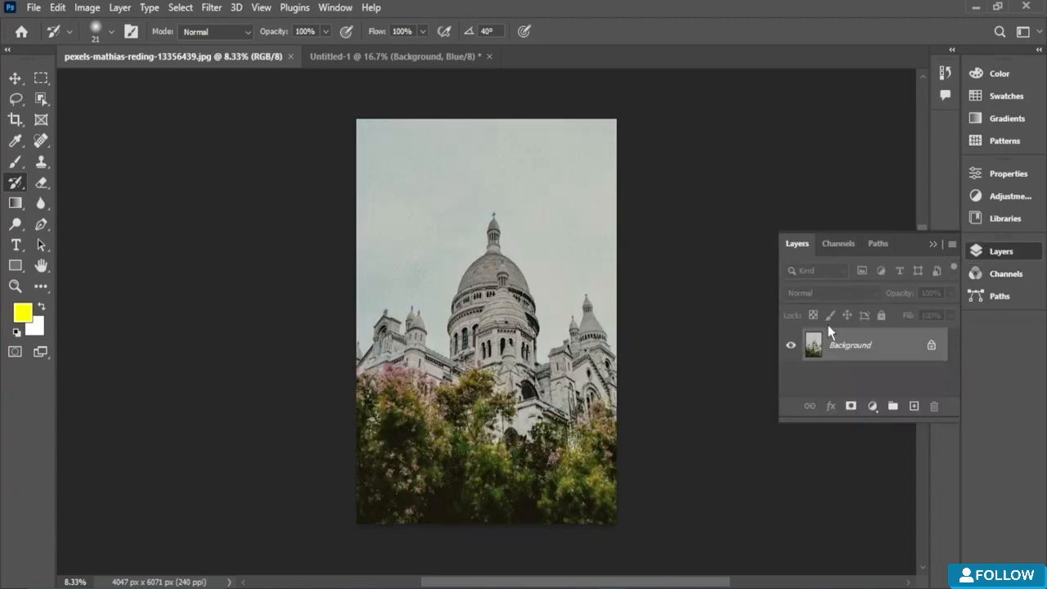
pyautogui.click(913, 405)
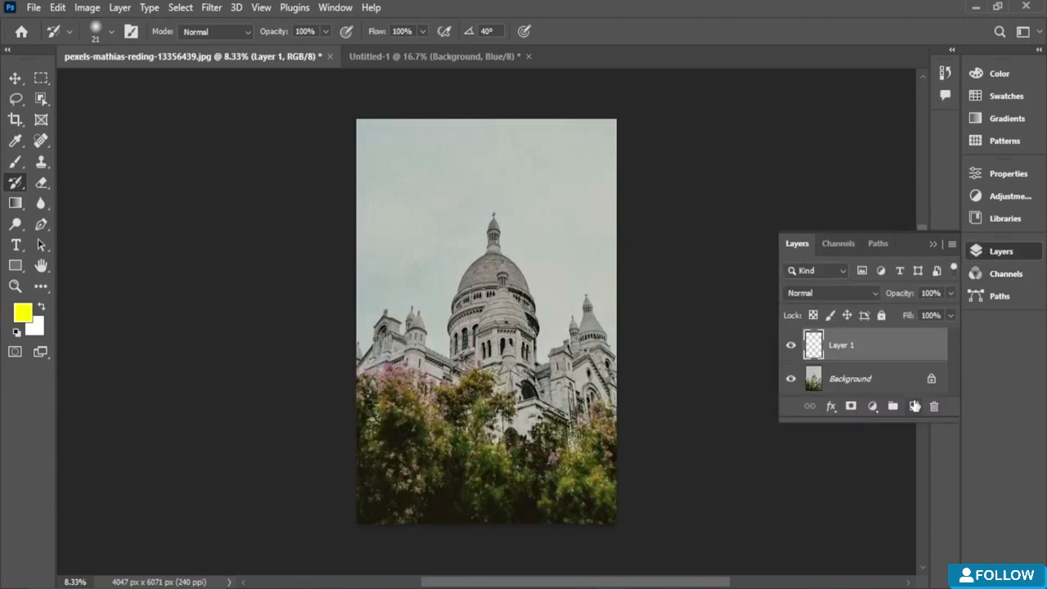
# - Try moving the photo's empty layer sideways with the Move tool, then undo the move
pyautogui.click(13, 79)
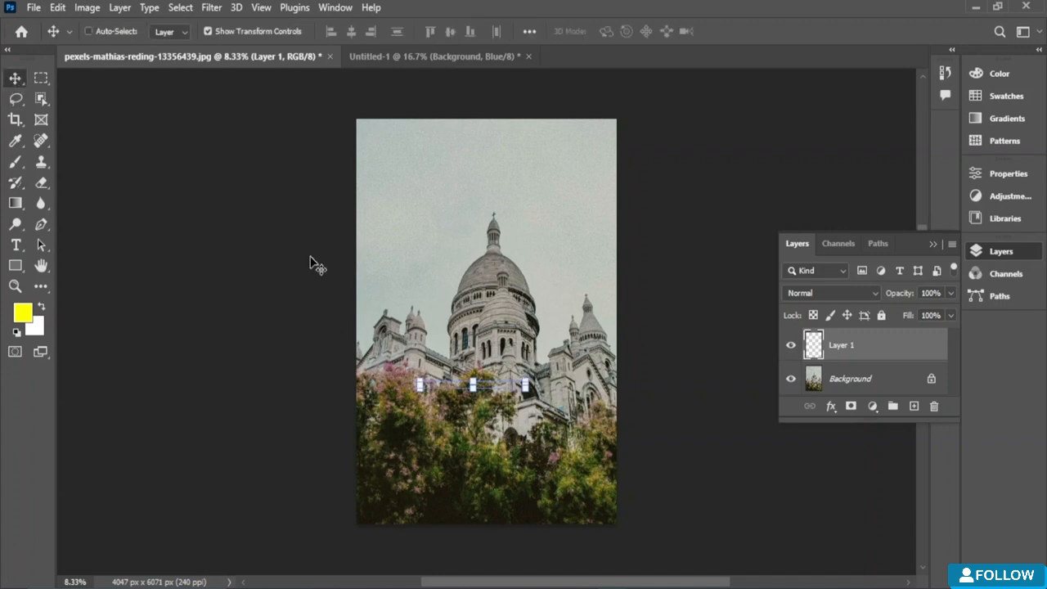
pyautogui.moveTo(443, 307); pyautogui.dragTo(367, 325)
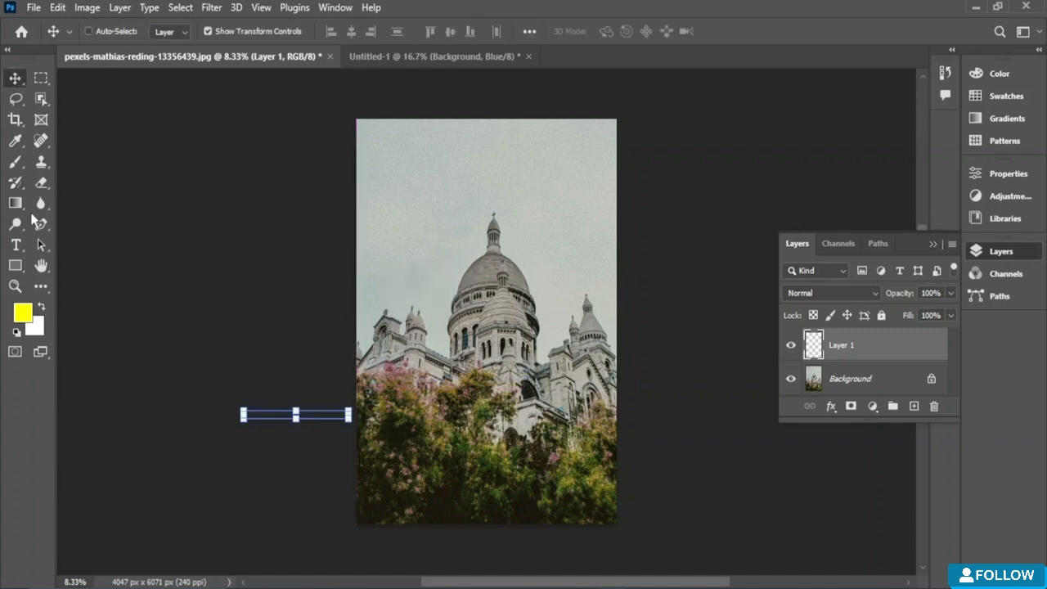
pyautogui.hotkey('ctrl', 'z')
pyautogui.hotkey('ctrl', 'z')
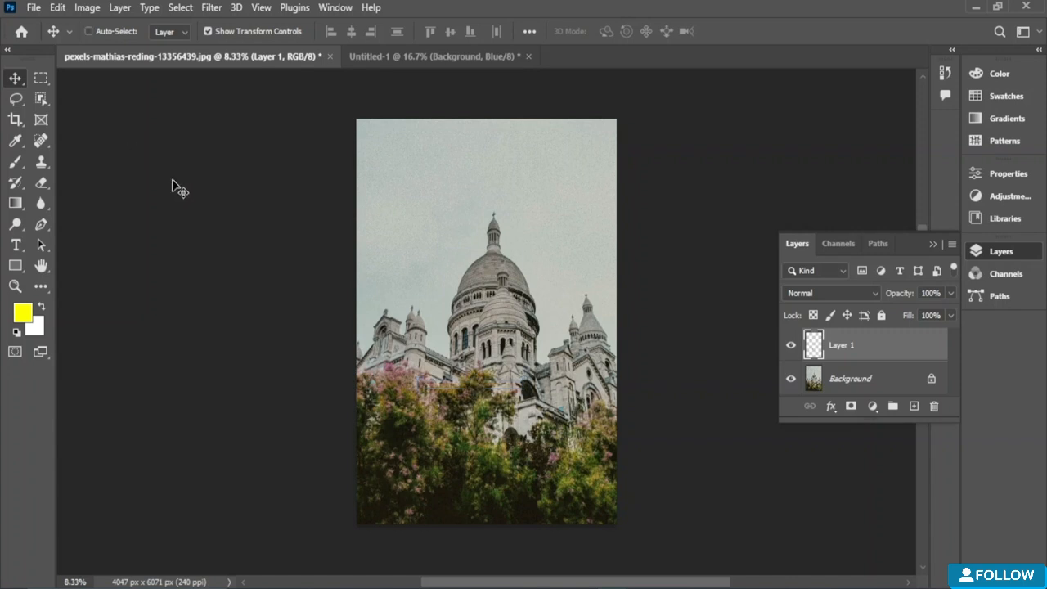
pyautogui.moveTo(476, 250); pyautogui.dragTo(357, 244)
pyautogui.moveTo(369, 157); pyautogui.dragTo(502, 414)
pyautogui.scroll(3, 864, 353)
pyautogui.scroll(-4, 868, 365)
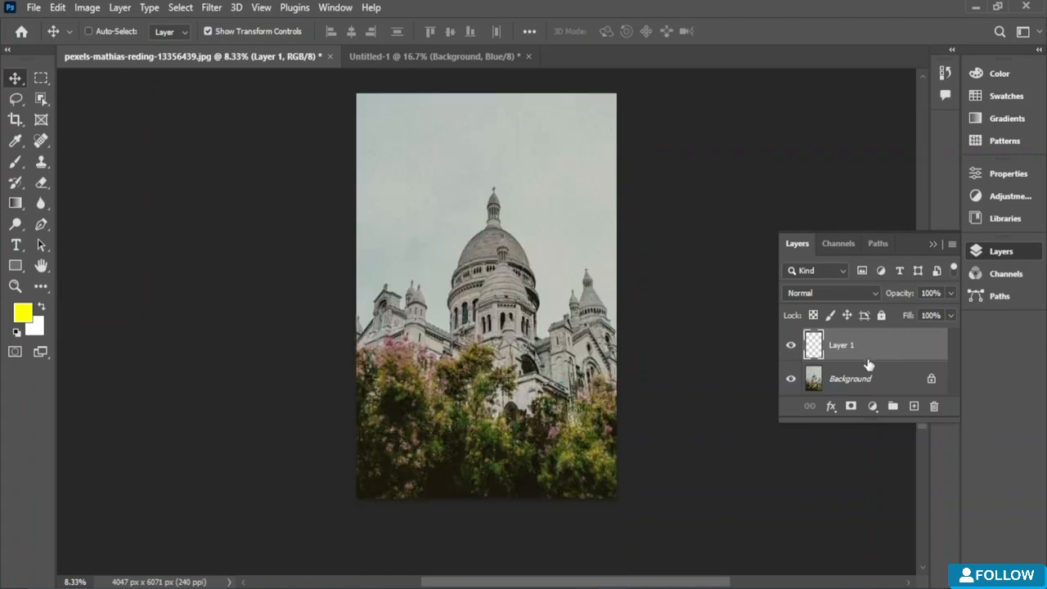
pyautogui.click(992, 246)
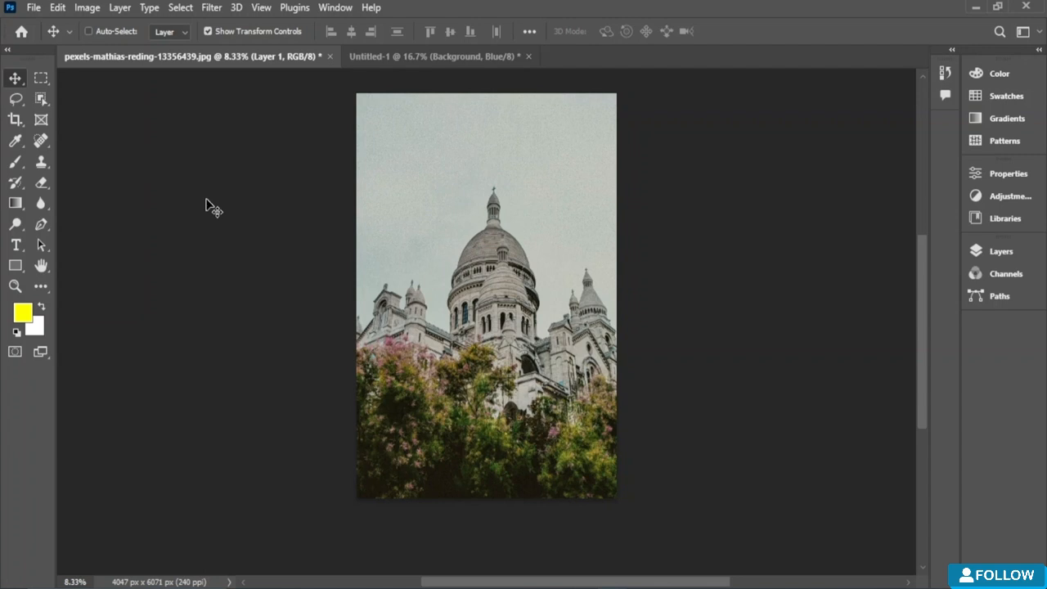
pyautogui.click(33, 8)
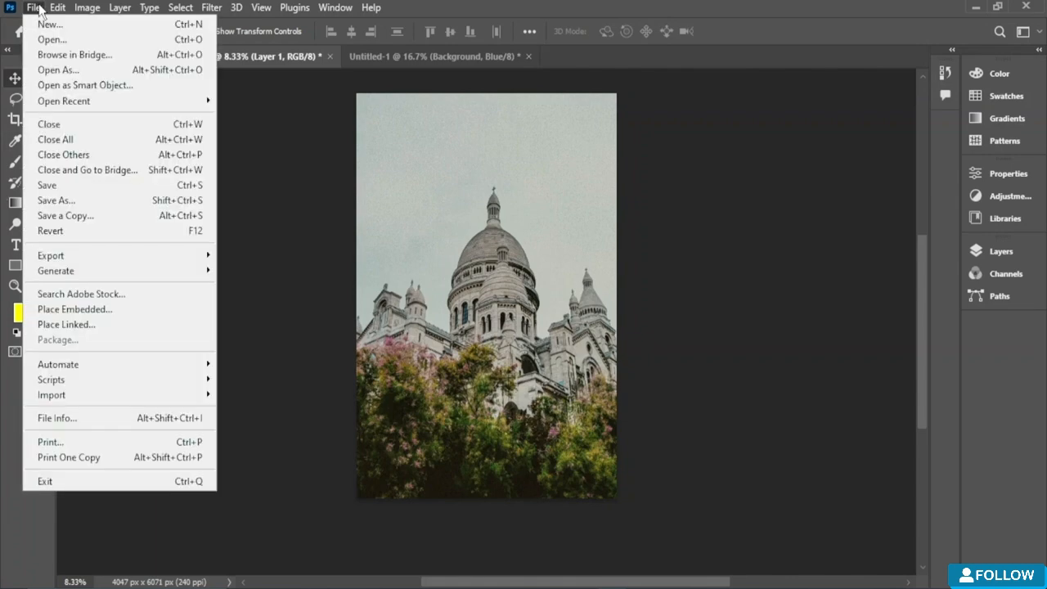
pyautogui.moveTo(57, 7)
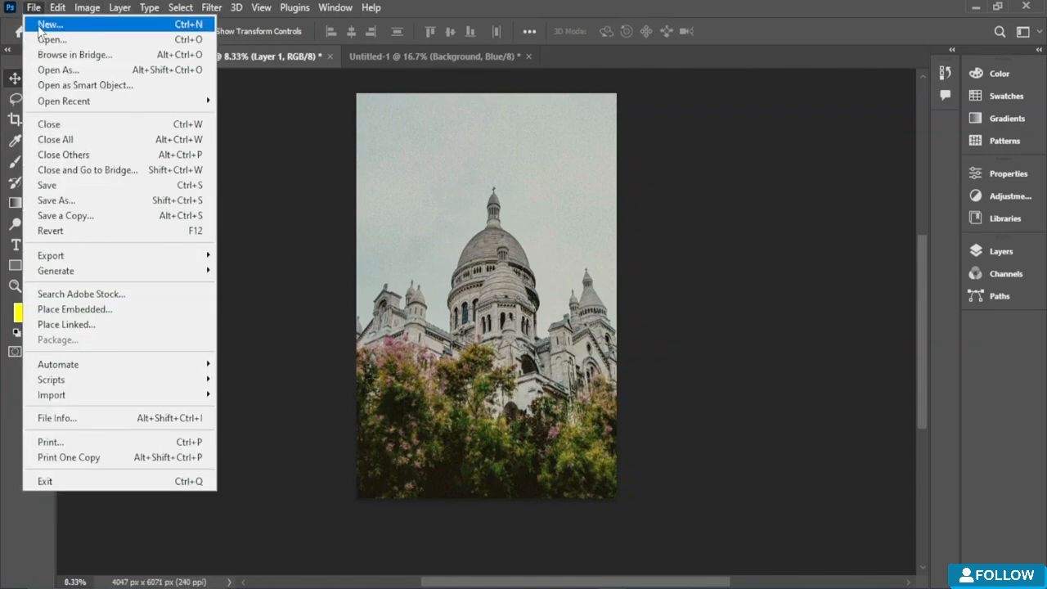
pyautogui.click(285, 178)
# - Close the other open document without saving it, and revert the cathedral photo to its last saved state
pyautogui.click(31, 8)
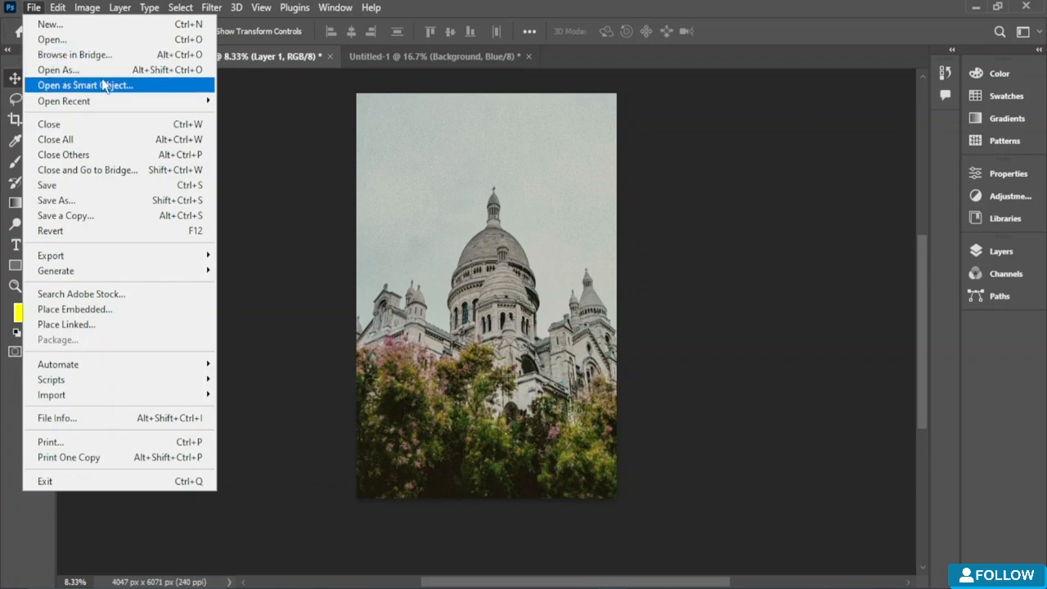
pyautogui.moveTo(123, 101)
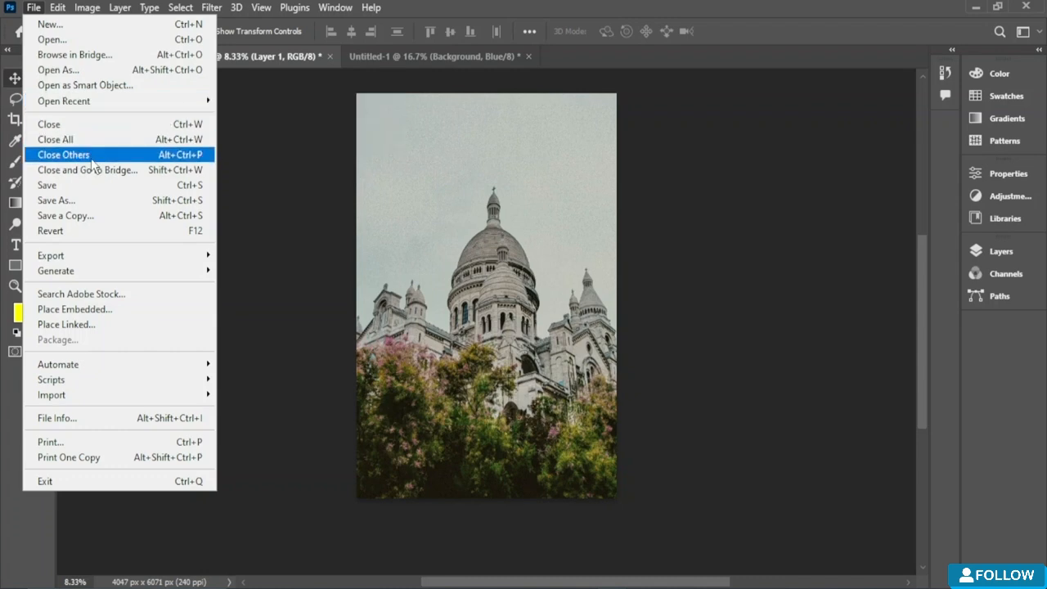
pyautogui.click(142, 155)
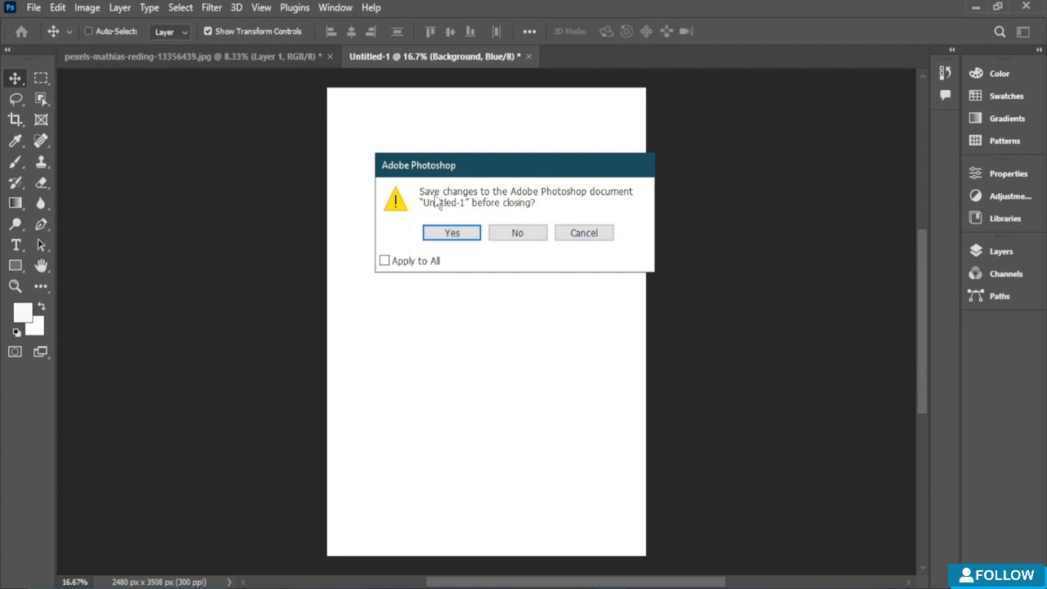
pyautogui.click(525, 237)
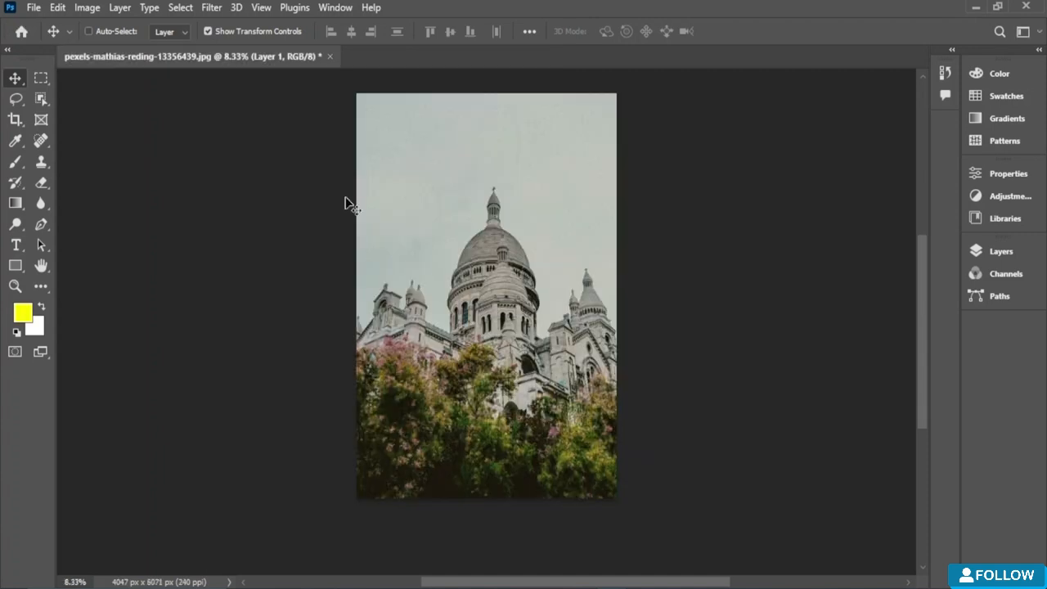
pyautogui.click(34, 8)
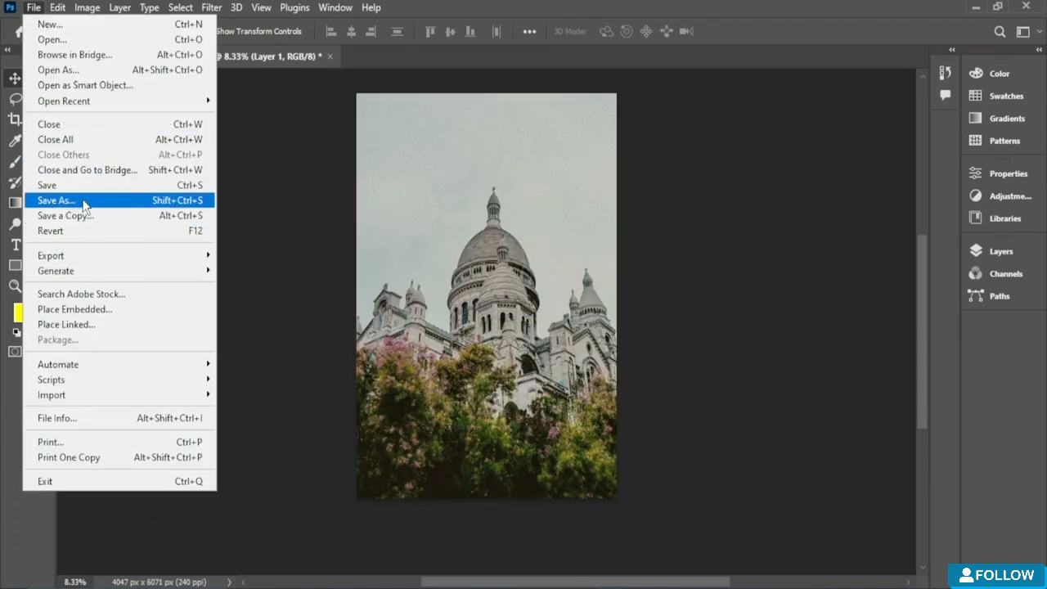
pyautogui.click(117, 230)
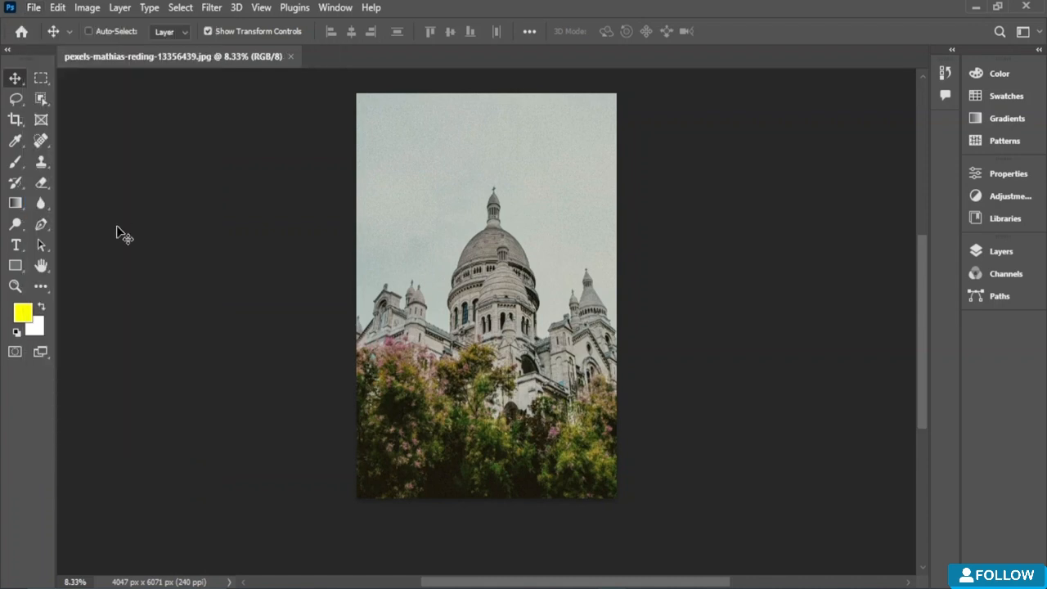
# - Turn on Image Assets generation for the cathedral photo
pyautogui.click(34, 8)
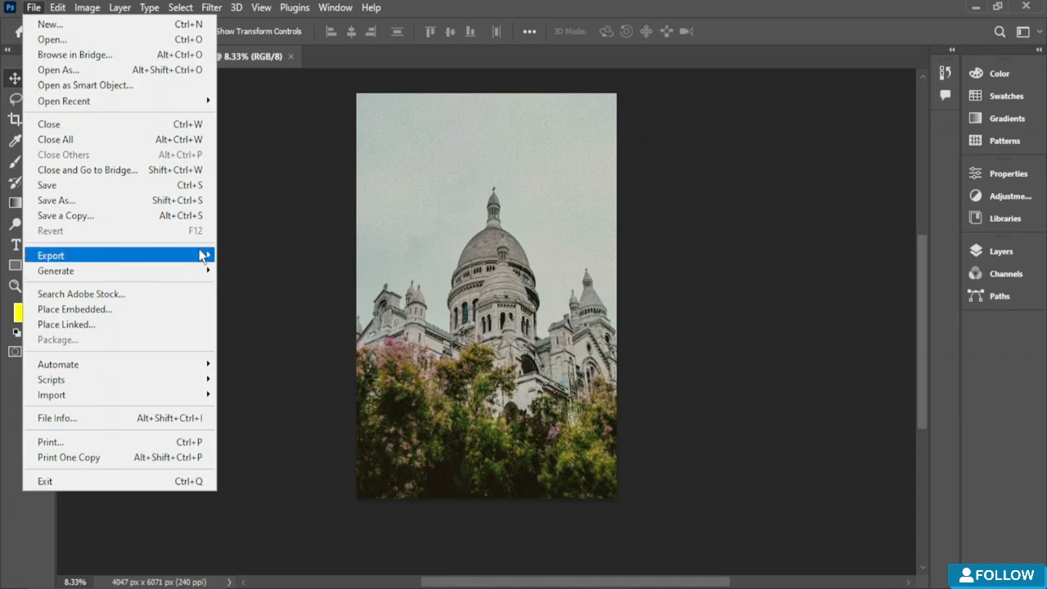
pyautogui.moveTo(199, 255)
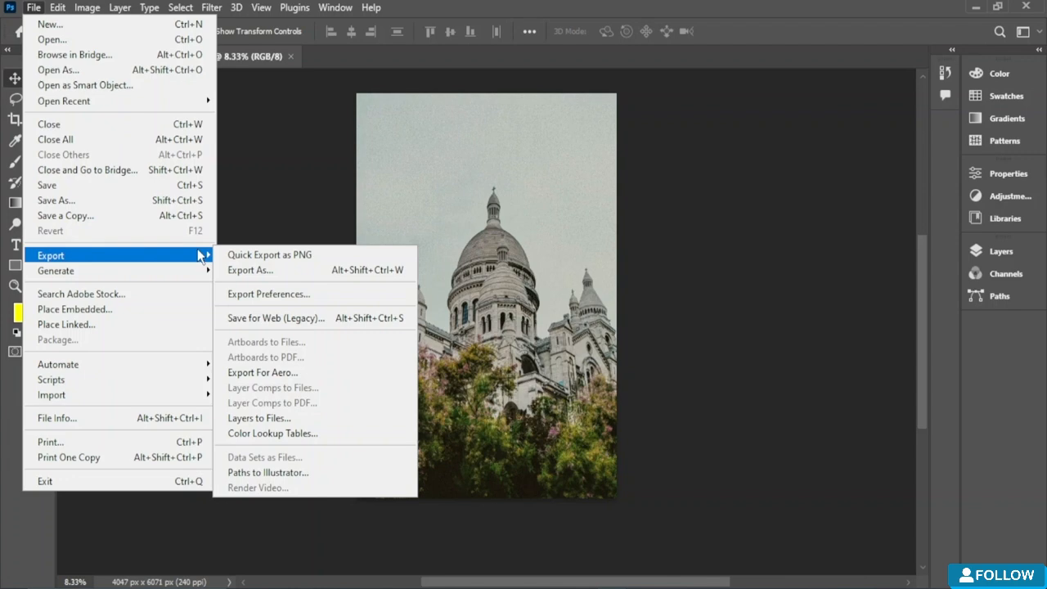
pyautogui.moveTo(101, 273)
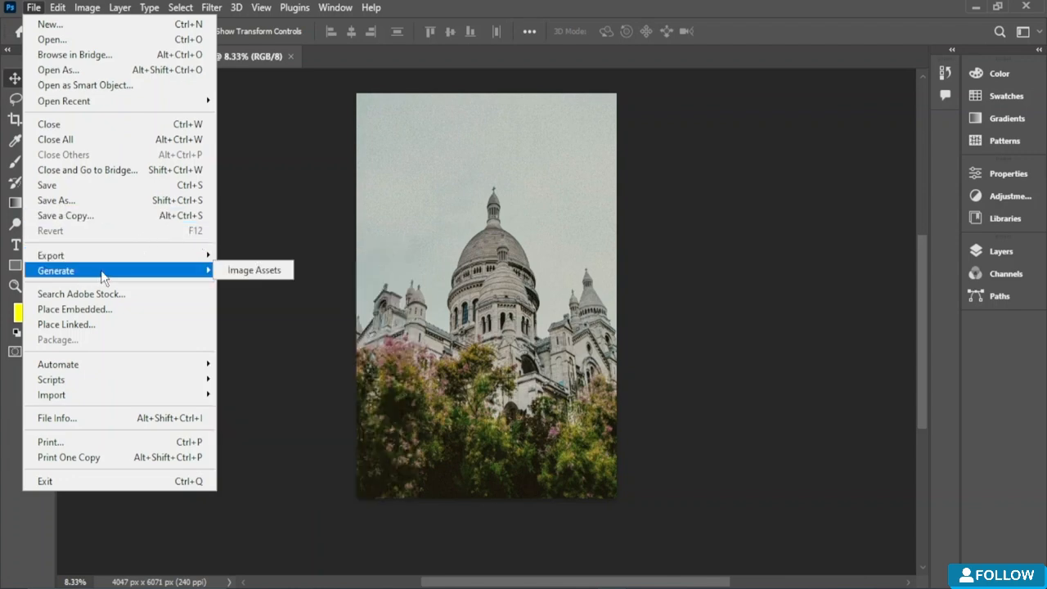
pyautogui.click(270, 275)
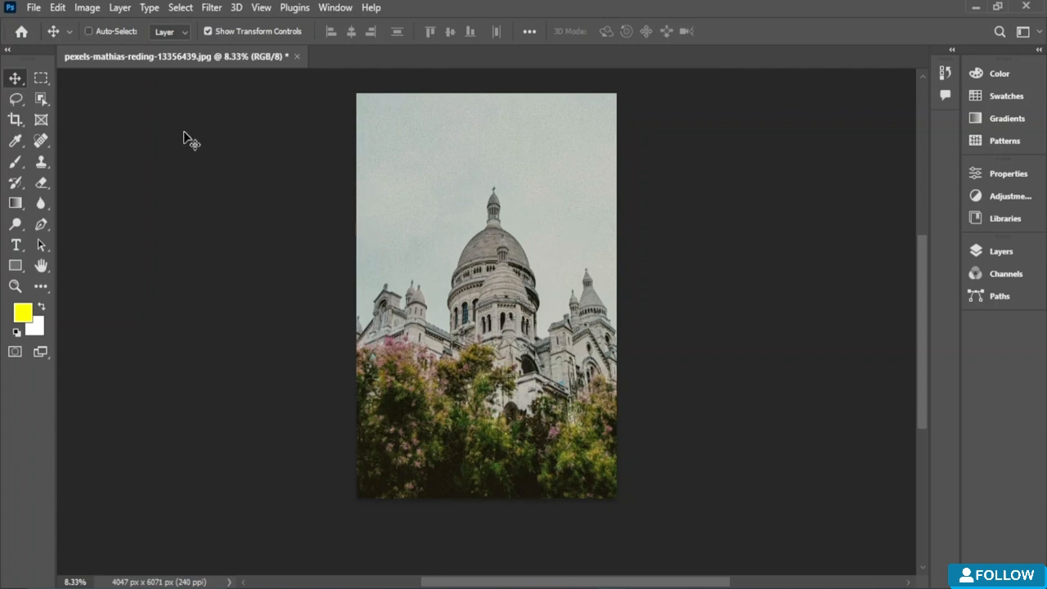
# - Examine the cathedral photo's File Info, including the title, author, description and copyright fields, and close it without changes
pyautogui.click(33, 8)
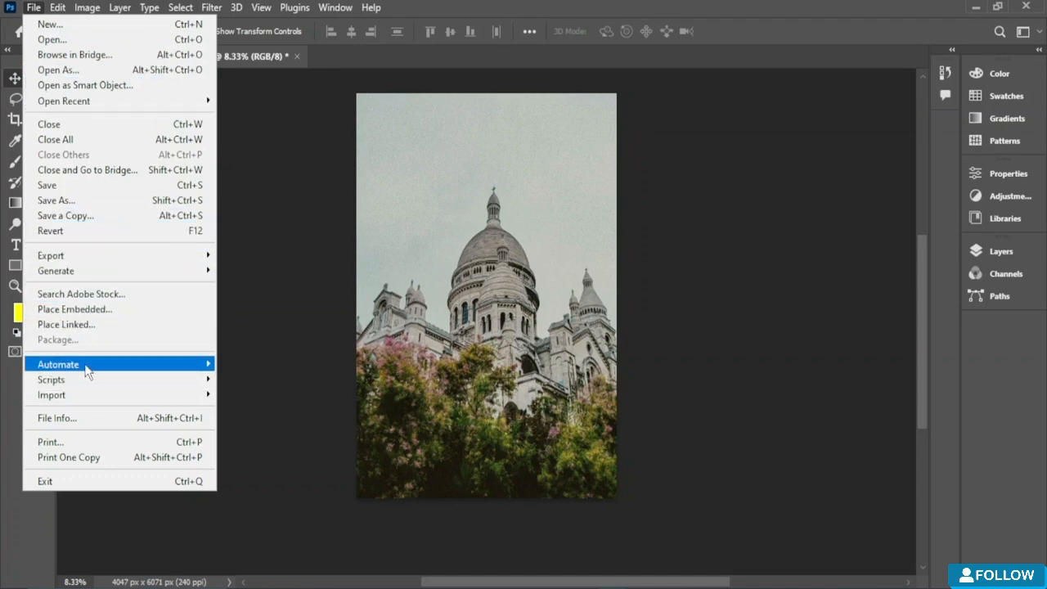
pyautogui.moveTo(82, 394)
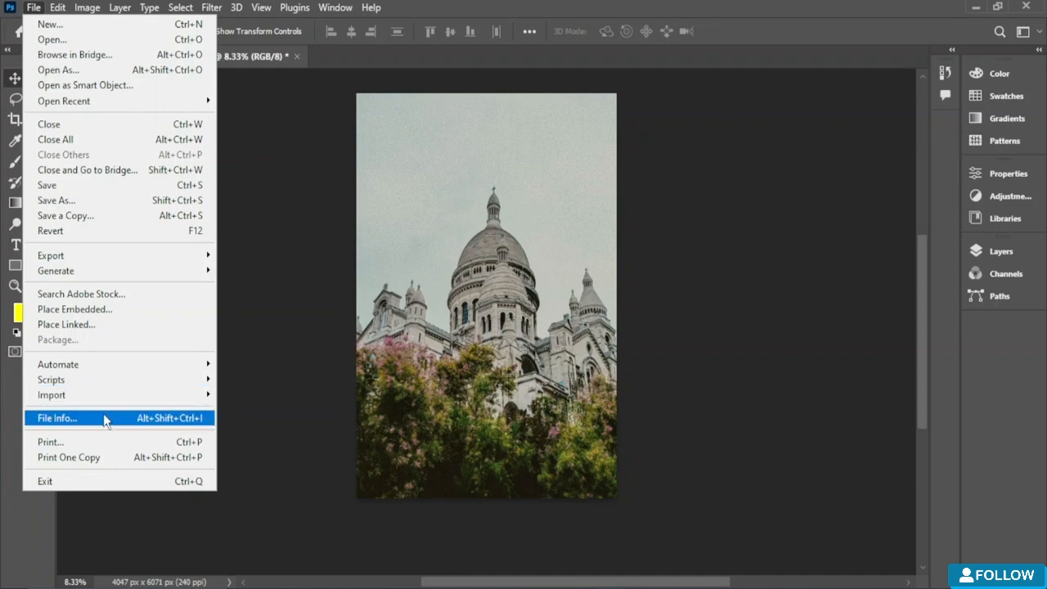
pyautogui.click(123, 421)
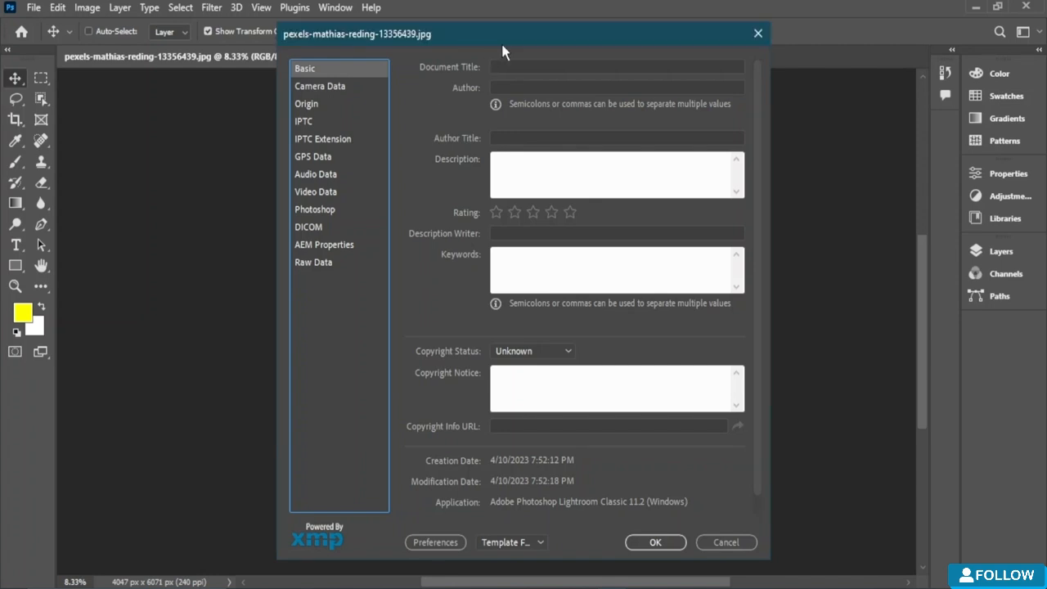
pyautogui.moveTo(503, 45); pyautogui.dragTo(424, 54)
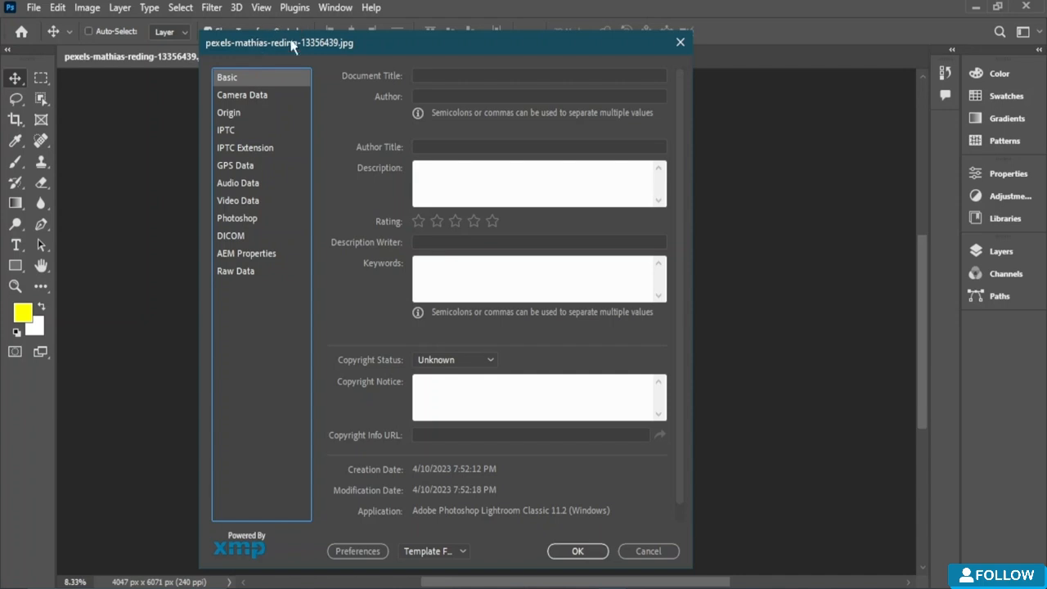
pyautogui.click(462, 168)
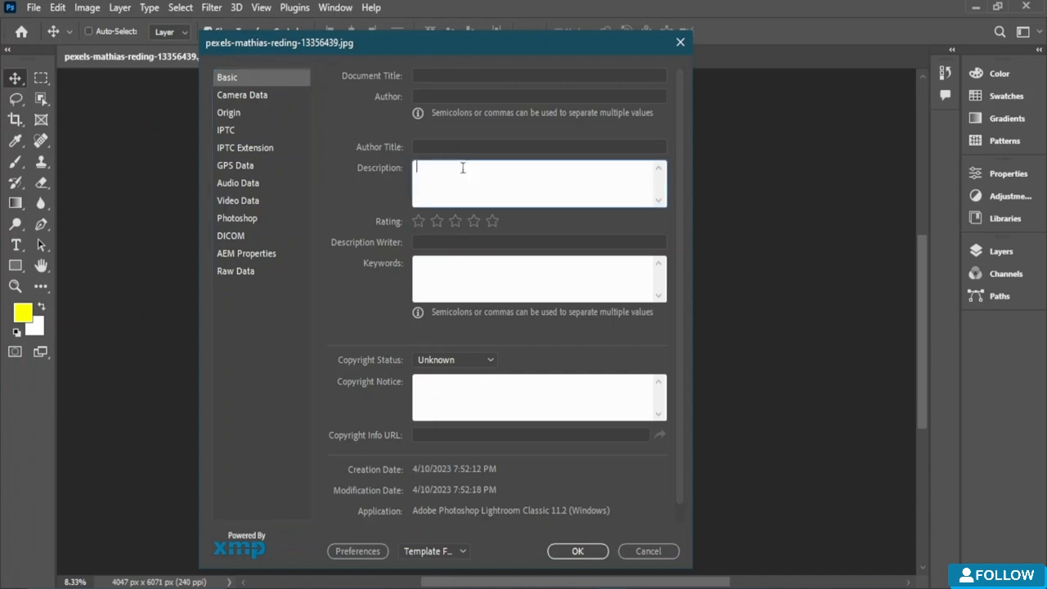
pyautogui.click(467, 76)
pyautogui.click(454, 95)
pyautogui.click(508, 401)
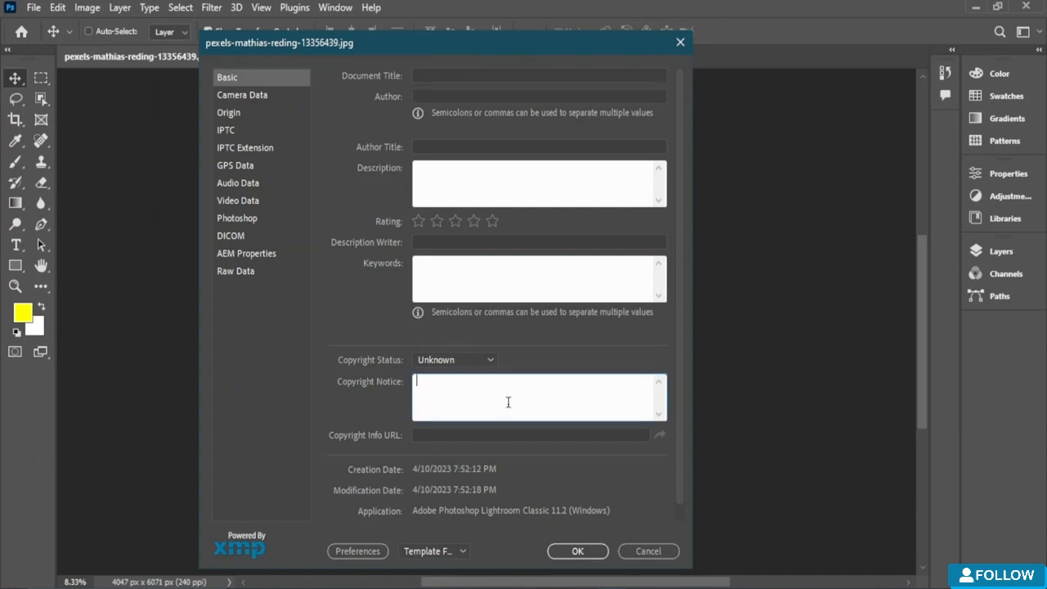
pyautogui.click(676, 41)
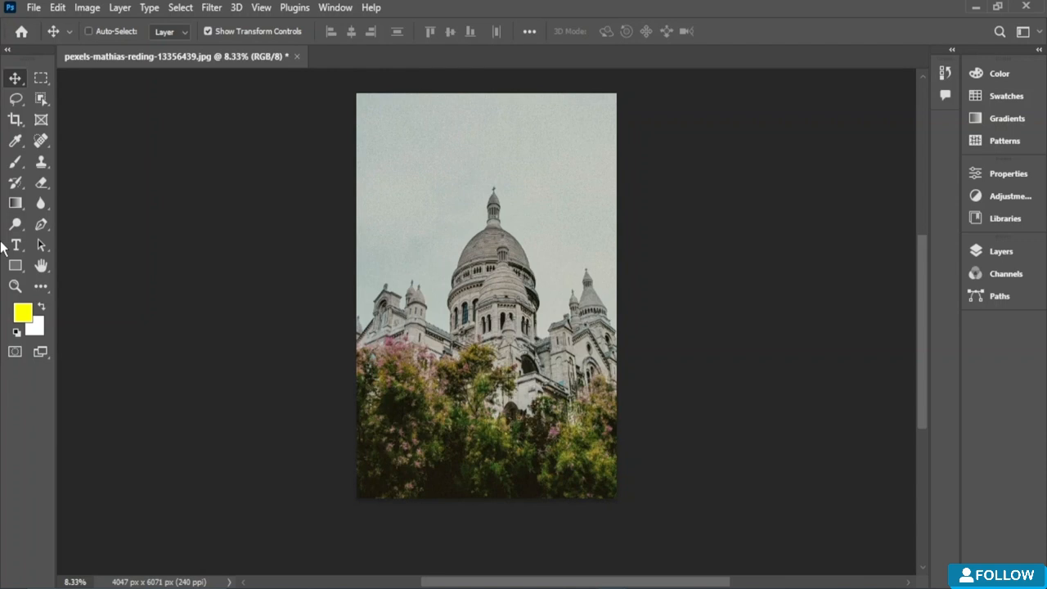
pyautogui.click(34, 8)
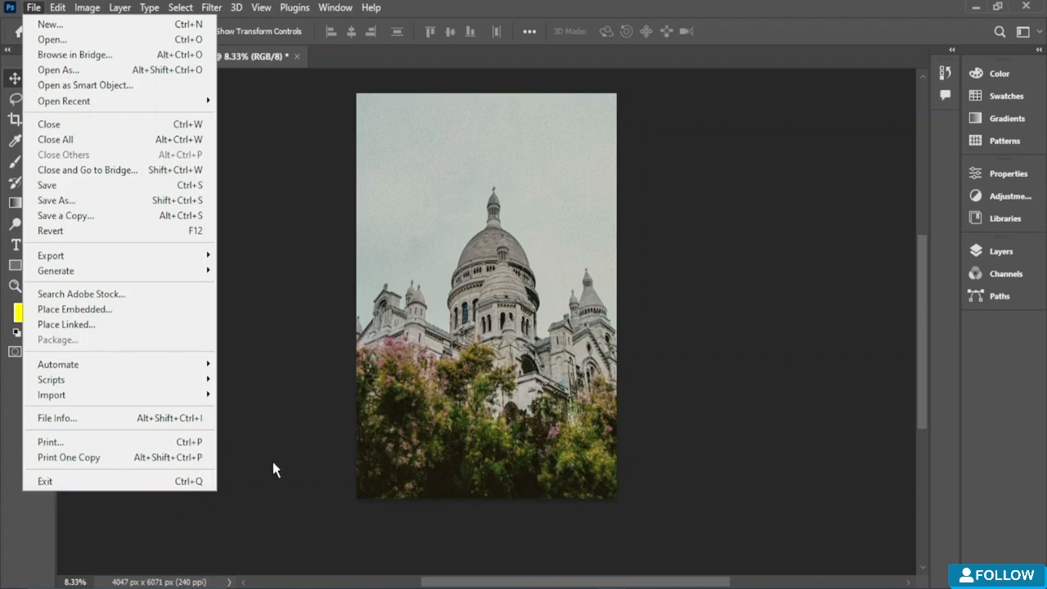
pyautogui.click(287, 179)
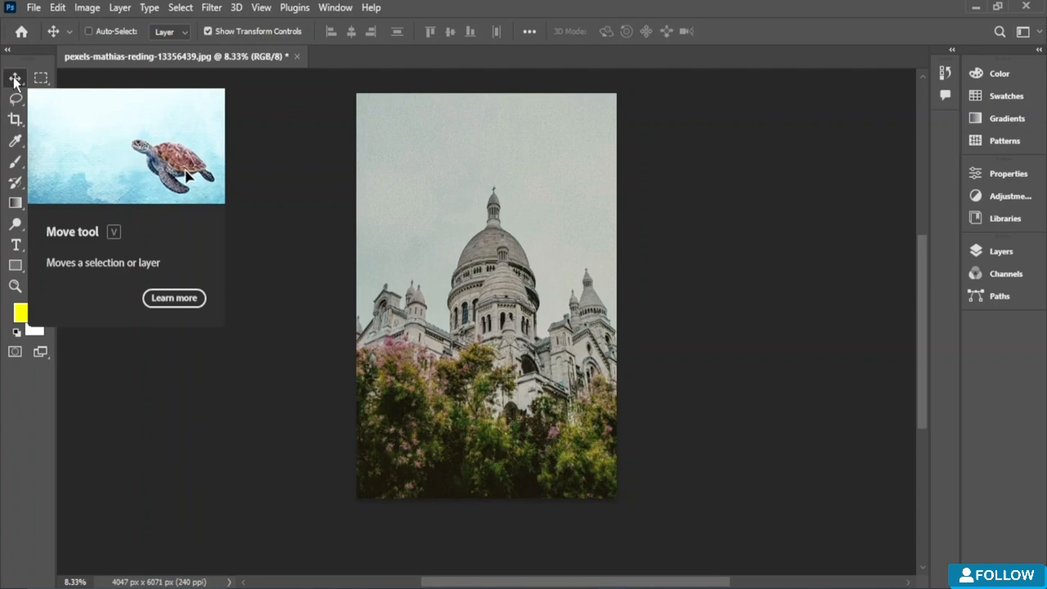
# - Convert the cathedral photo's Background into a normal layer and try shifting it around the canvas with the Move tool
pyautogui.moveTo(395, 172); pyautogui.dragTo(589, 369)
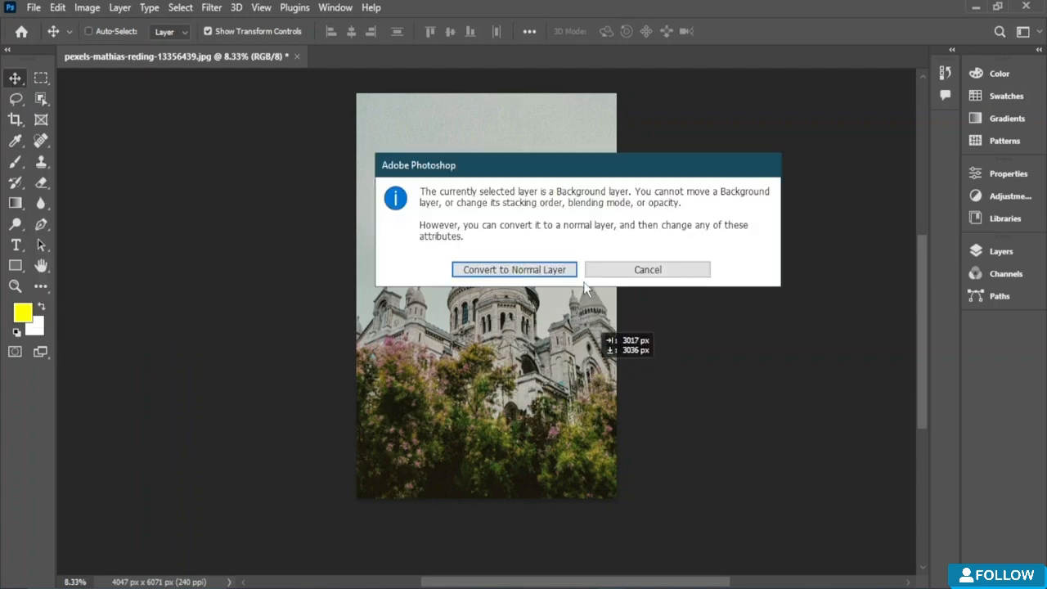
pyautogui.click(522, 272)
pyautogui.moveTo(663, 368); pyautogui.dragTo(468, 163)
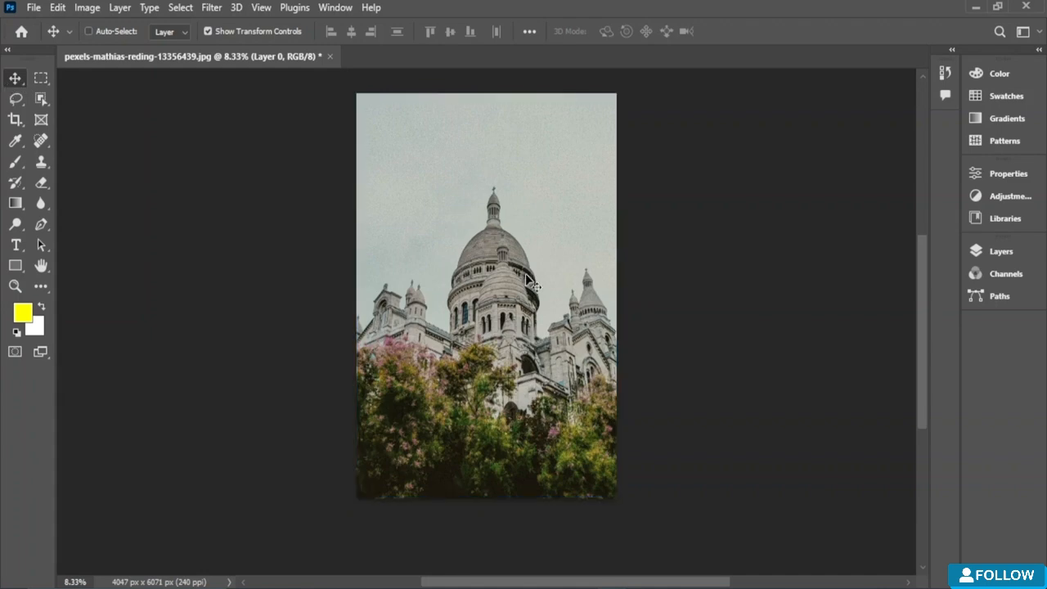
pyautogui.moveTo(503, 323); pyautogui.dragTo(528, 286)
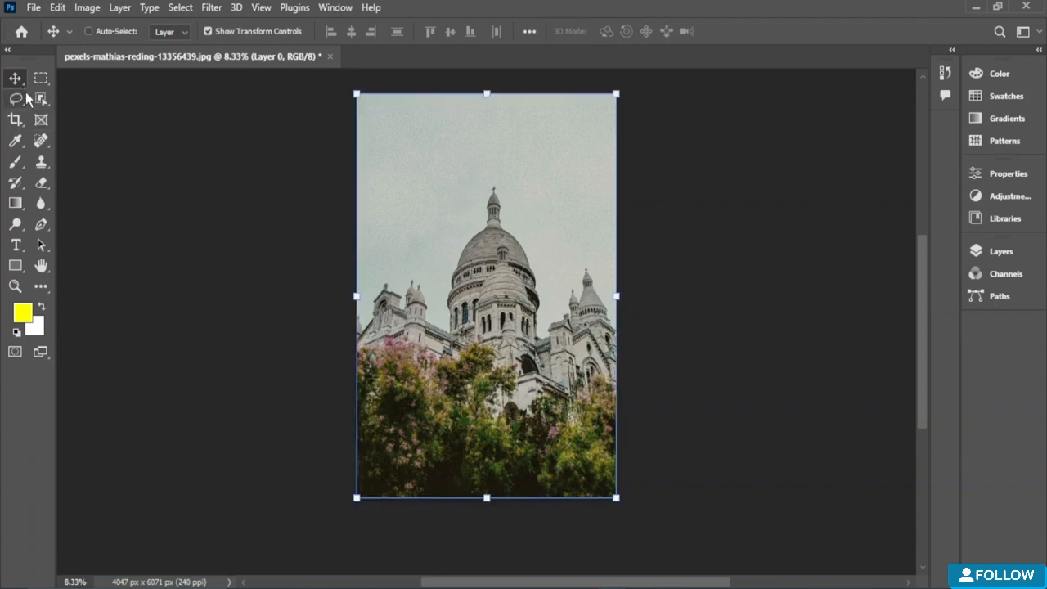
# - Add a new empty layer above the converted photo layer
pyautogui.click(204, 104)
pyautogui.hotkey('ctrl', 'shift', 'alt', 'n')
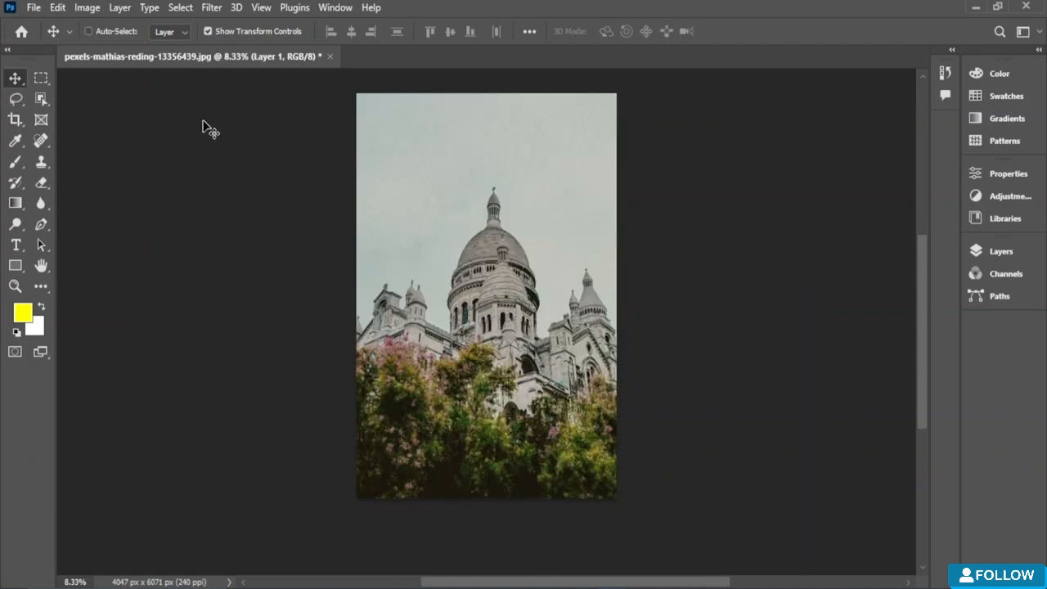
# - Draw an artboard about 2873 by 3647 px around the cathedral's dome with the Artboard Tool
pyautogui.rightClick(16, 79)
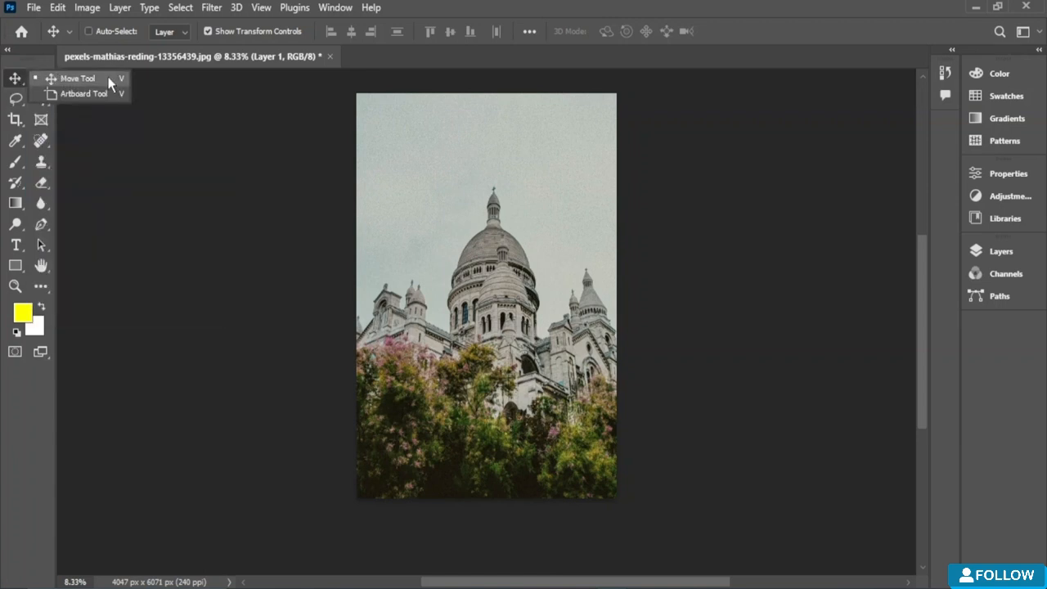
pyautogui.click(88, 94)
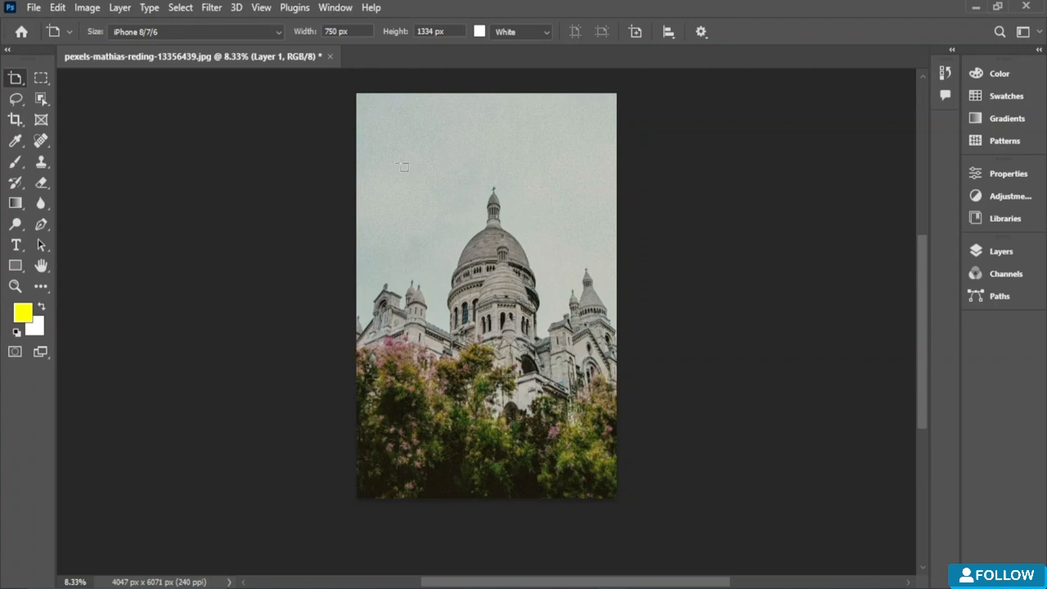
pyautogui.moveTo(398, 160); pyautogui.dragTo(582, 405)
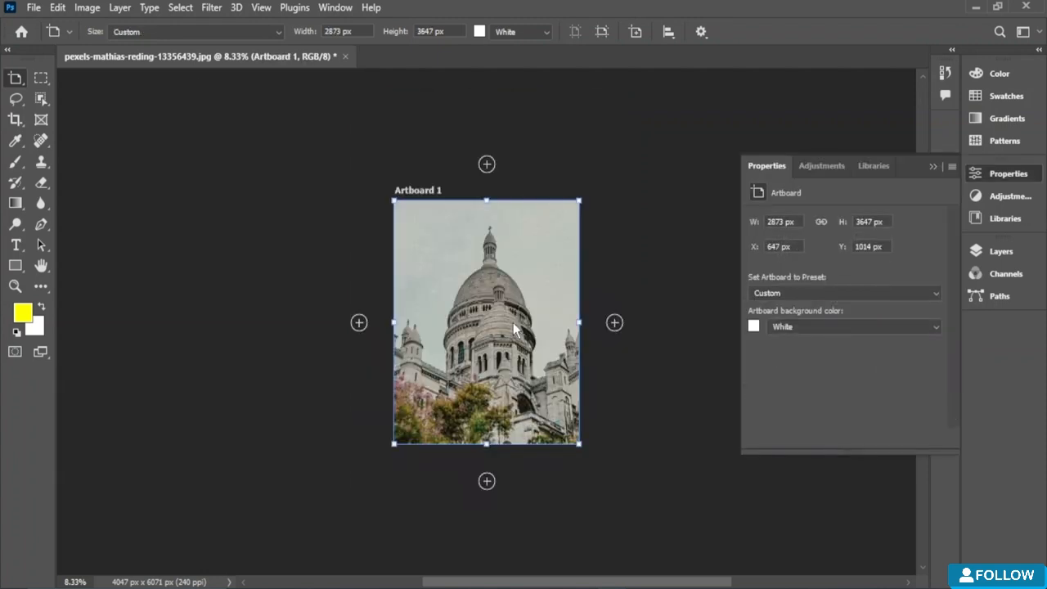
# - Move the artboard slightly upward with the Move tool, then undo the artboard and collapse its properties
pyautogui.press('v')
pyautogui.moveTo(468, 270)
pyautogui.mouseDown()
pyautogui.moveTo(431, 243)
pyautogui.moveTo(469, 256)
pyautogui.mouseUp()
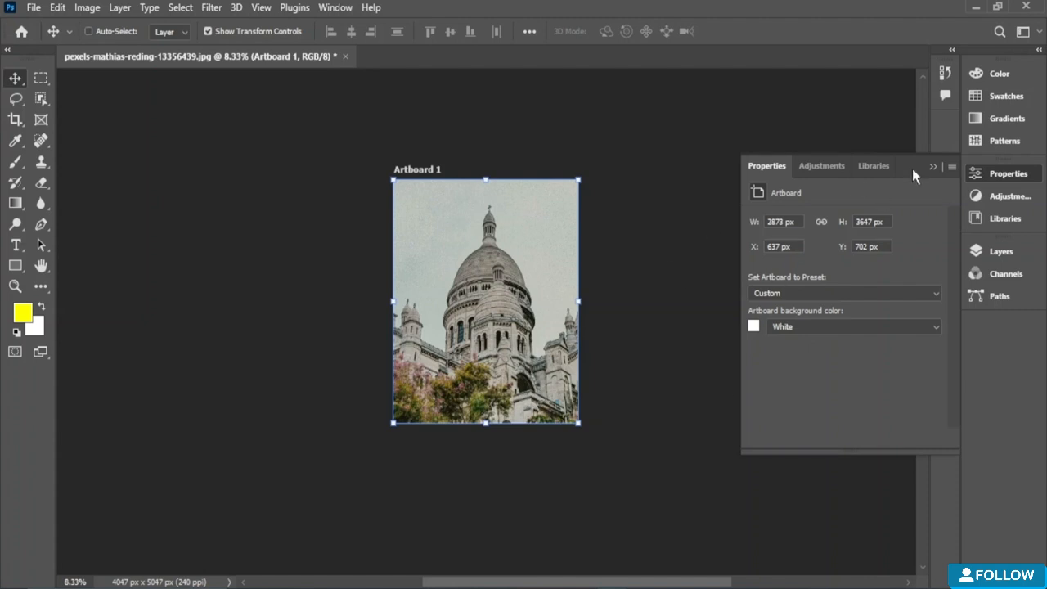
pyautogui.click(820, 168)
pyautogui.click(821, 169)
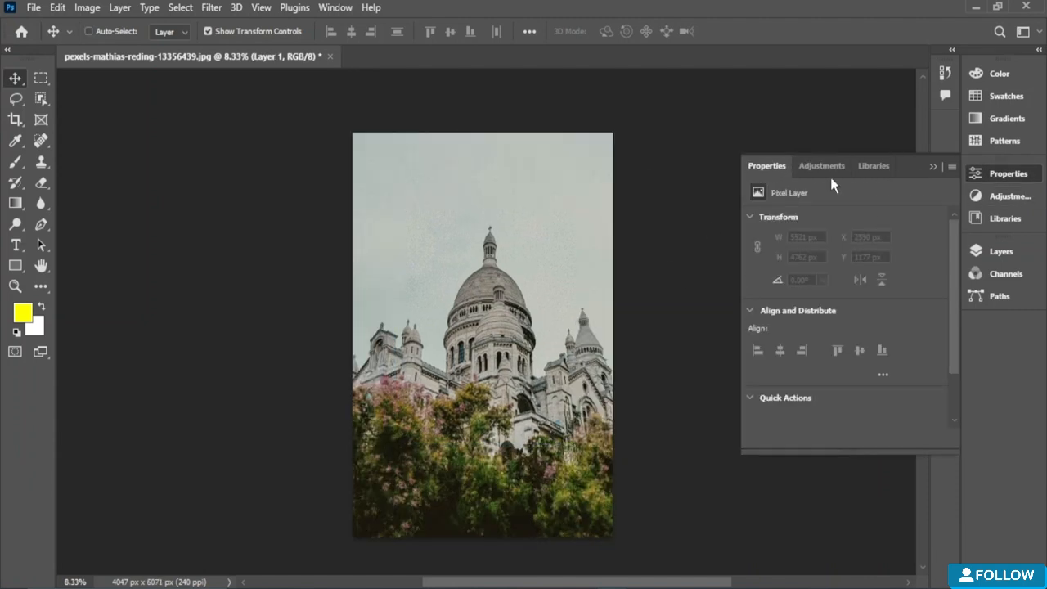
pyautogui.click(973, 174)
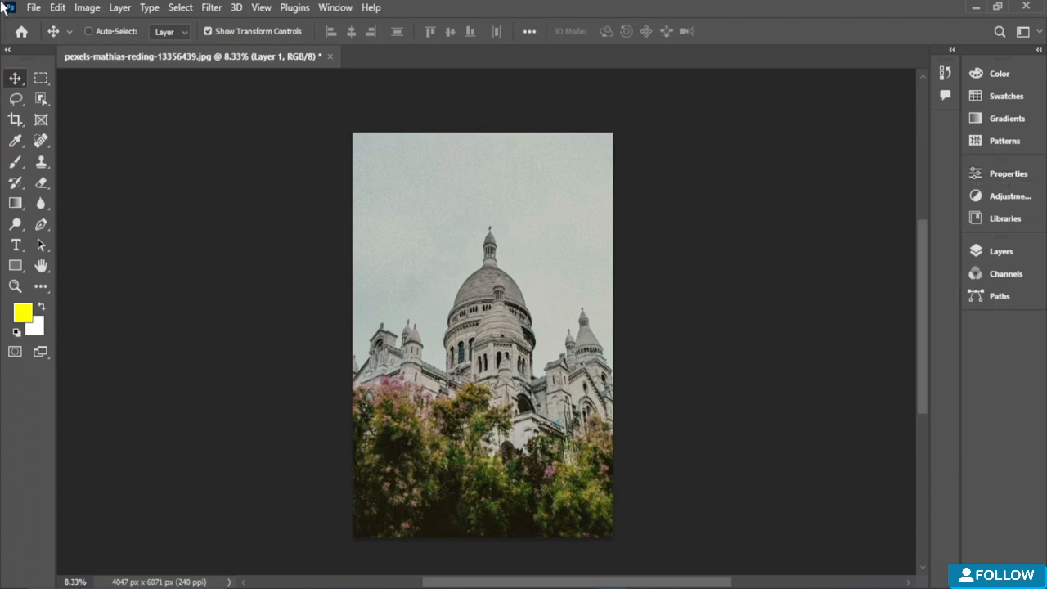
# - Draw a Rectangular Marquee selection across the sky and the cathedral's spire, then deselect it
pyautogui.click(41, 77)
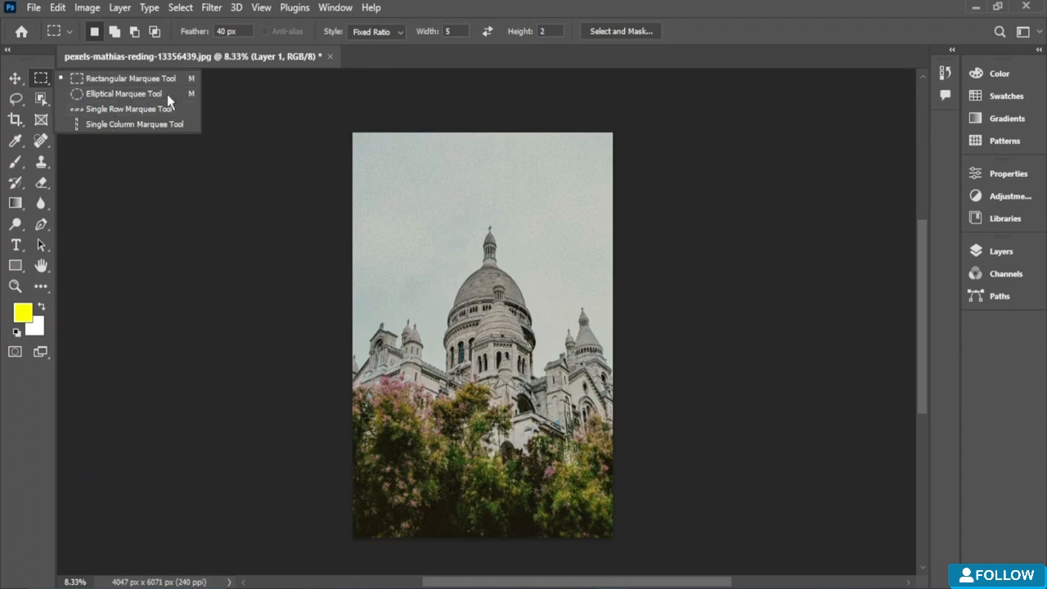
pyautogui.click(84, 79)
pyautogui.moveTo(353, 189); pyautogui.dragTo(572, 153)
pyautogui.scroll(3, 573, 154)
pyautogui.scroll(3, 582, 157)
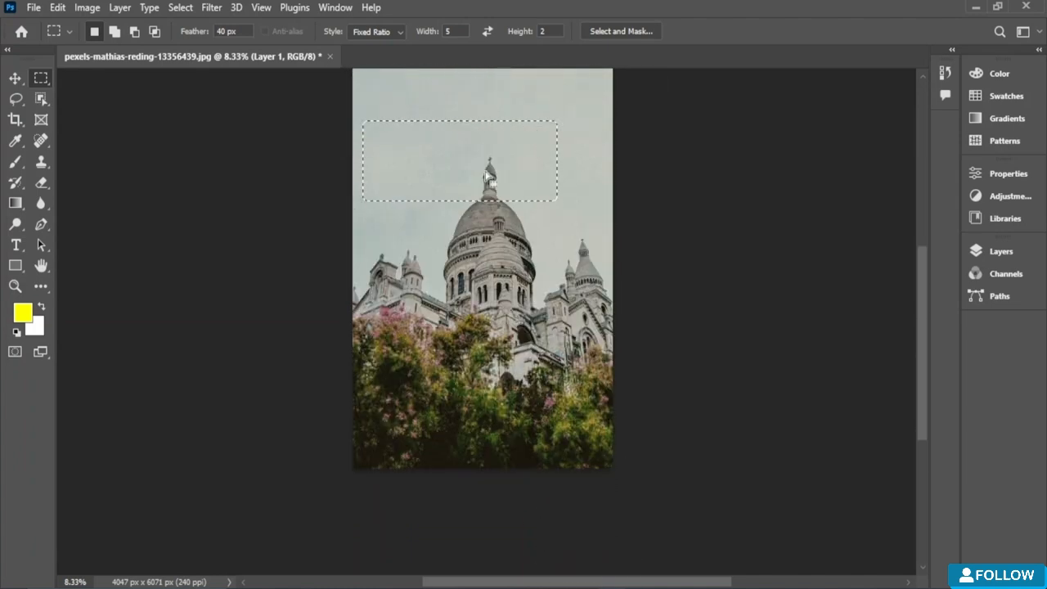
pyautogui.hotkey('ctrl', 'd')
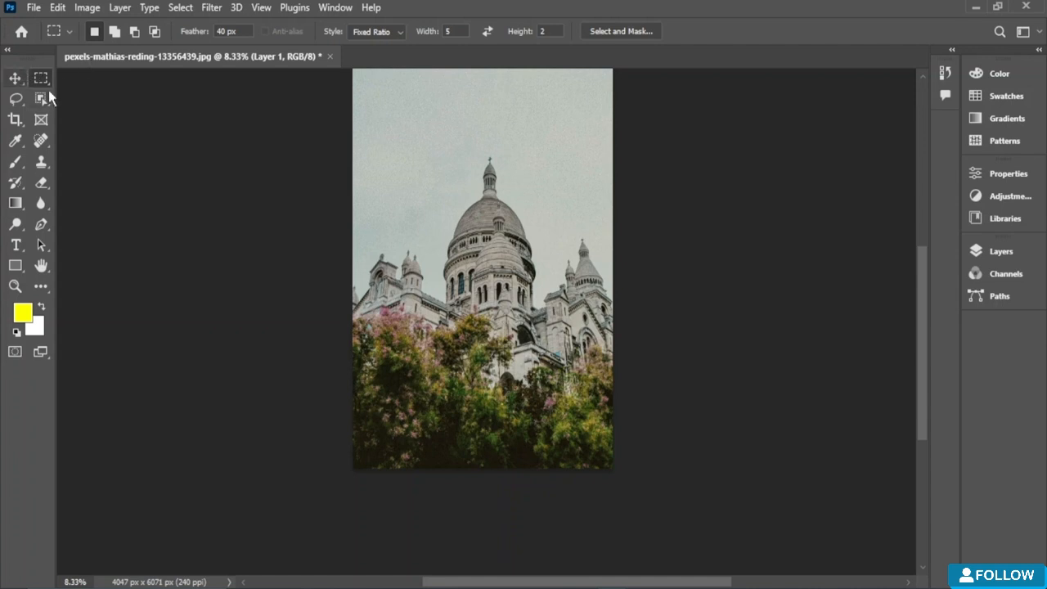
# - Draw a fixed-ratio 5:2 Rectangular Marquee selection with 40 px feather across the cathedral's dome and shift it slightly
pyautogui.rightClick(39, 82)
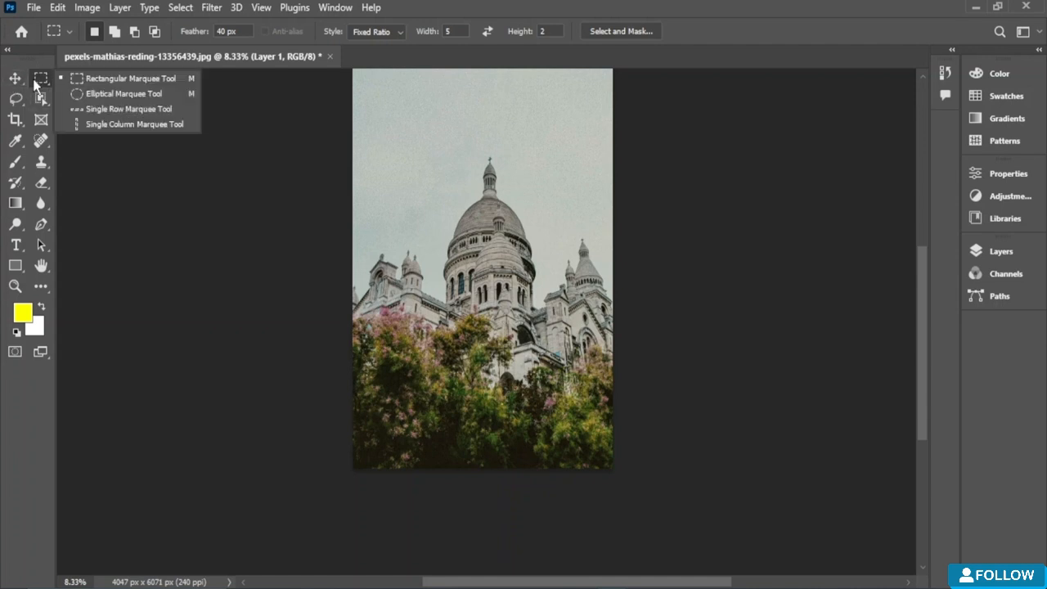
pyautogui.click(140, 85)
pyautogui.moveTo(381, 201); pyautogui.dragTo(585, 474)
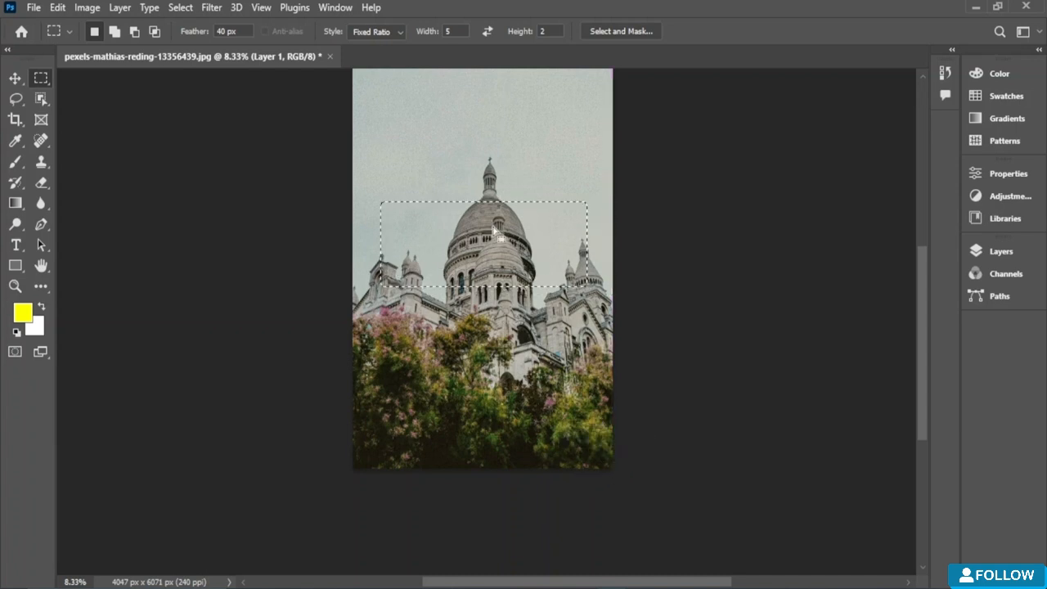
pyautogui.moveTo(466, 231)
pyautogui.mouseDown()
pyautogui.moveTo(397, 267)
pyautogui.moveTo(392, 344)
pyautogui.moveTo(489, 265)
pyautogui.moveTo(278, 227)
pyautogui.moveTo(243, 232)
pyautogui.moveTo(509, 228)
pyautogui.moveTo(478, 238)
pyautogui.moveTo(486, 231)
pyautogui.mouseUp()
# - Try to copy and move the rectangular selection's contents on the empty layer, then shift the selection outline lower over the dome
pyautogui.hotkey('ctrl', 'c')
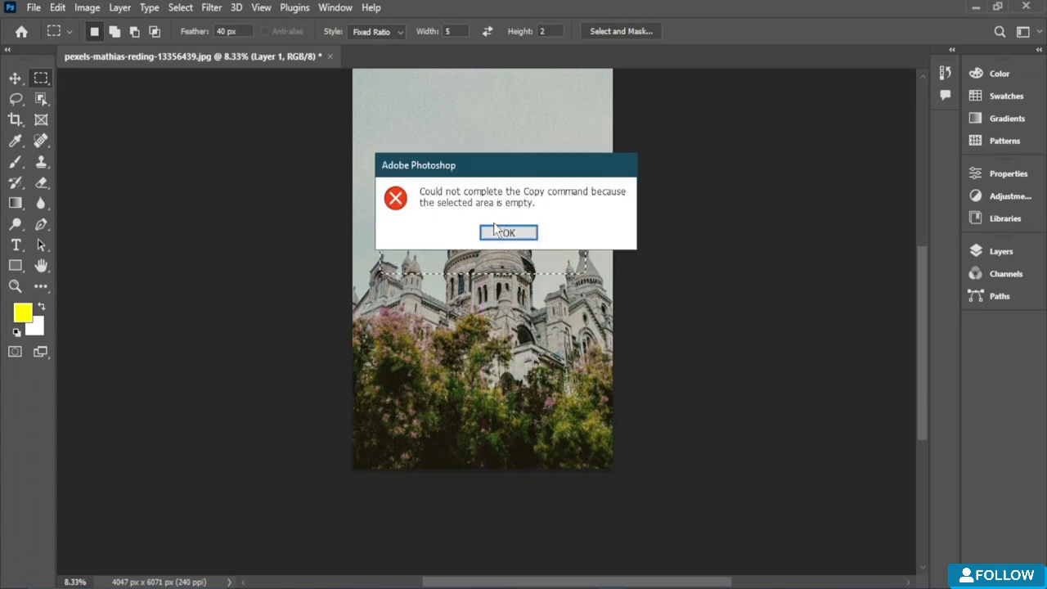
pyautogui.click(509, 233)
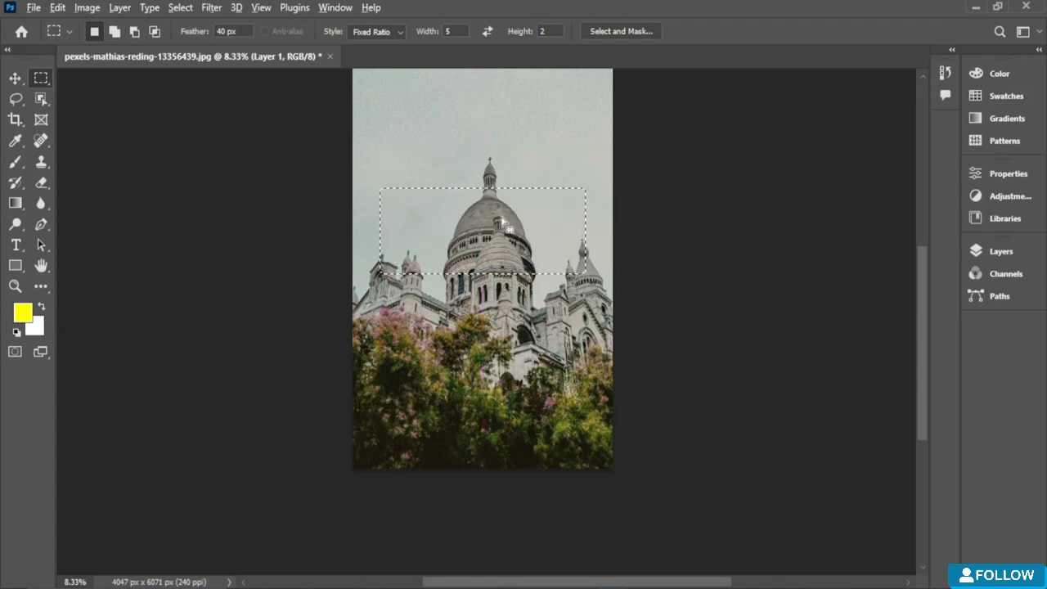
pyautogui.moveTo(491, 162); pyautogui.dragTo(494, 141)
pyautogui.moveTo(472, 273); pyautogui.dragTo(435, 219)
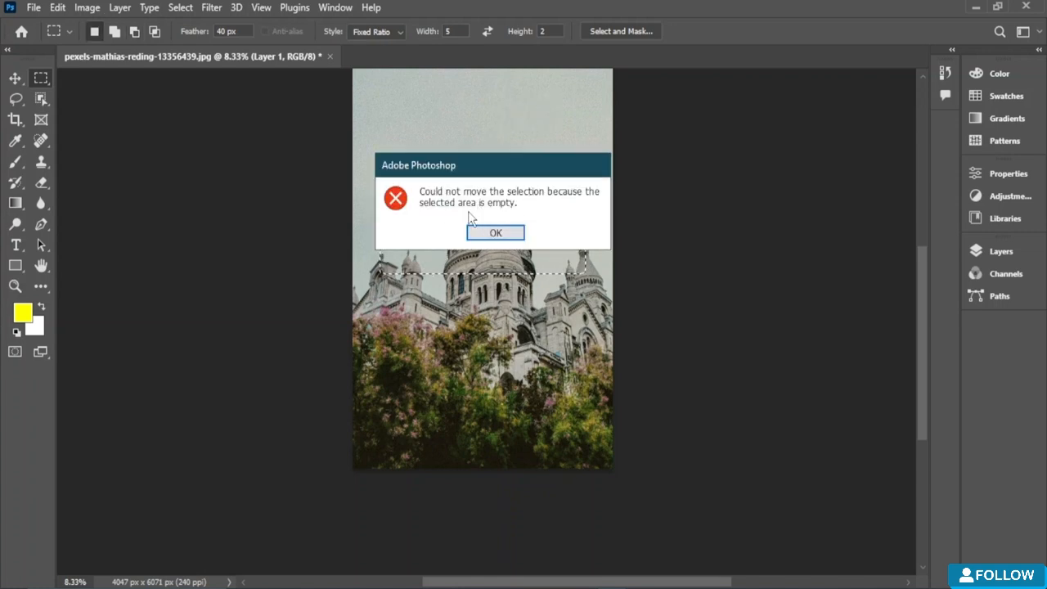
pyautogui.click(493, 232)
pyautogui.moveTo(462, 210); pyautogui.dragTo(462, 245)
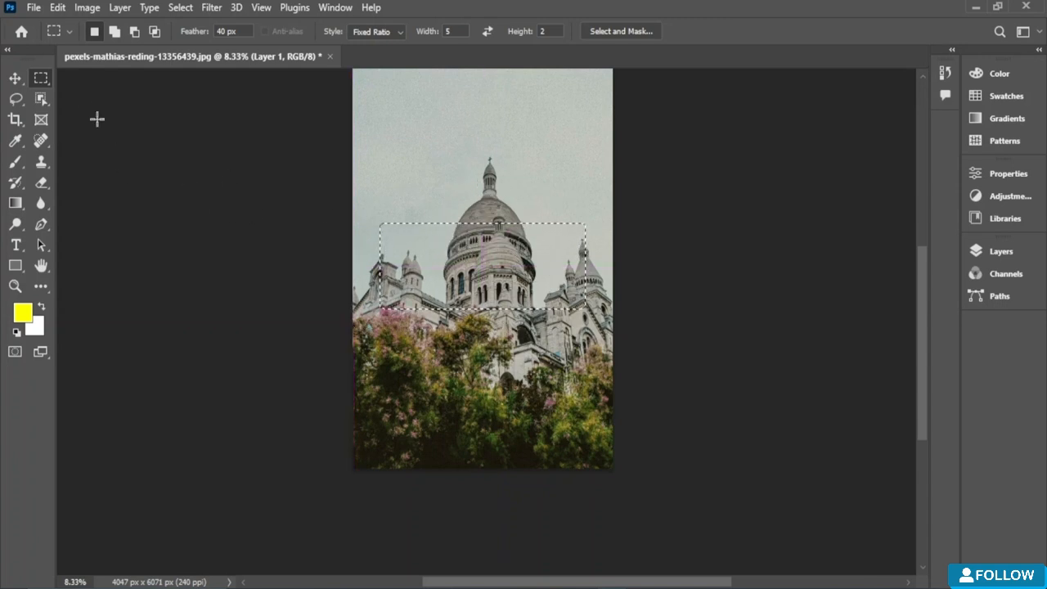
# - Draw an Elliptical Marquee selection around the cathedral's dome and spire, then move it slightly downward
pyautogui.rightClick(41, 78)
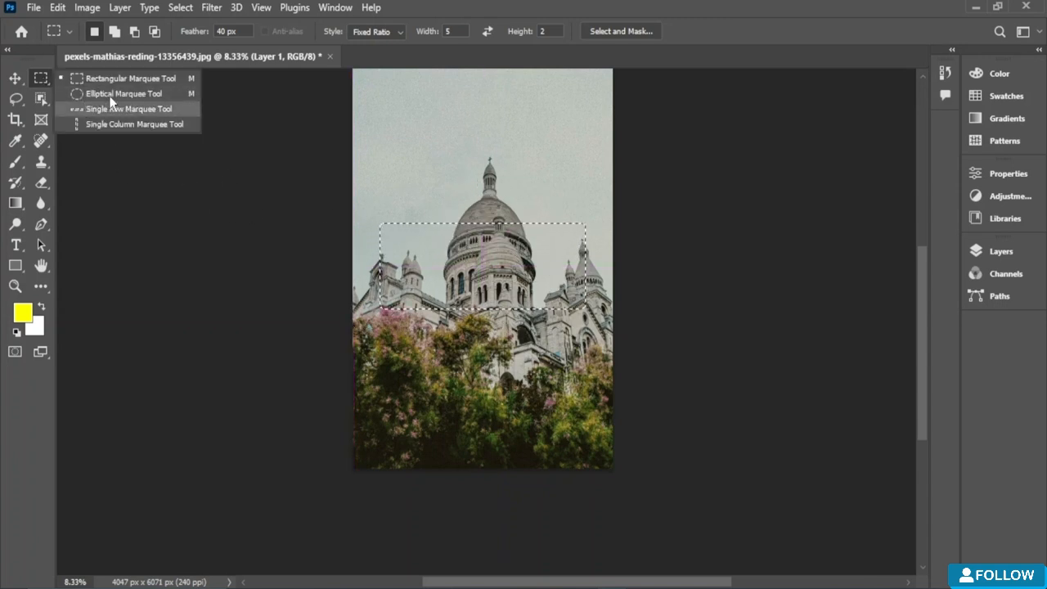
pyautogui.click(112, 95)
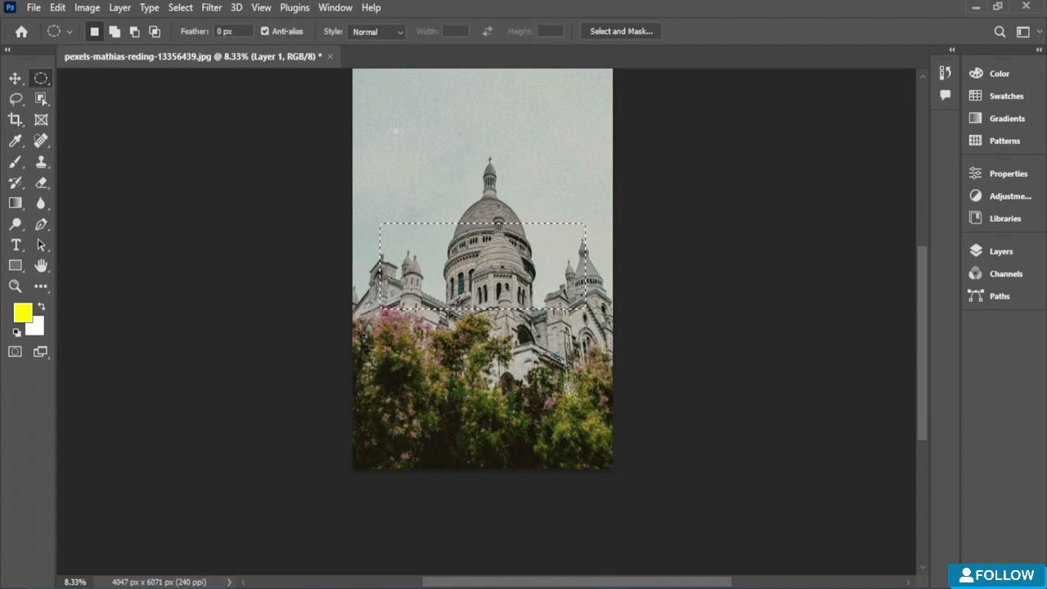
pyautogui.moveTo(395, 129); pyautogui.dragTo(583, 386)
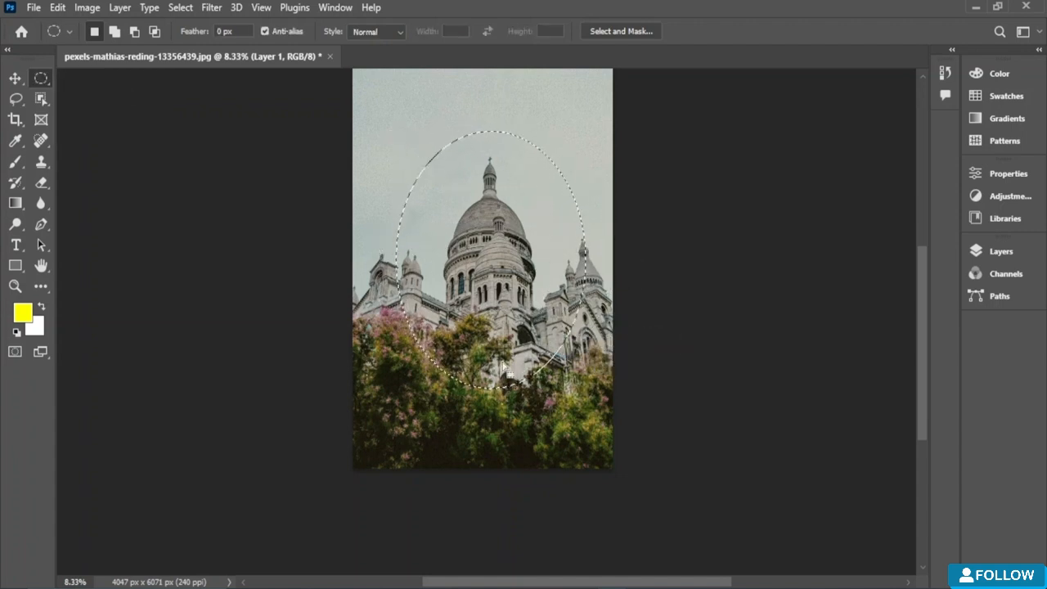
pyautogui.moveTo(498, 311)
pyautogui.mouseDown()
pyautogui.moveTo(506, 286)
pyautogui.moveTo(502, 334)
pyautogui.moveTo(501, 321)
pyautogui.mouseUp()
# - Place a Single Row Marquee selection along the photo's bottom edge, then place another across the upper part of the foliage
pyautogui.rightClick(41, 77)
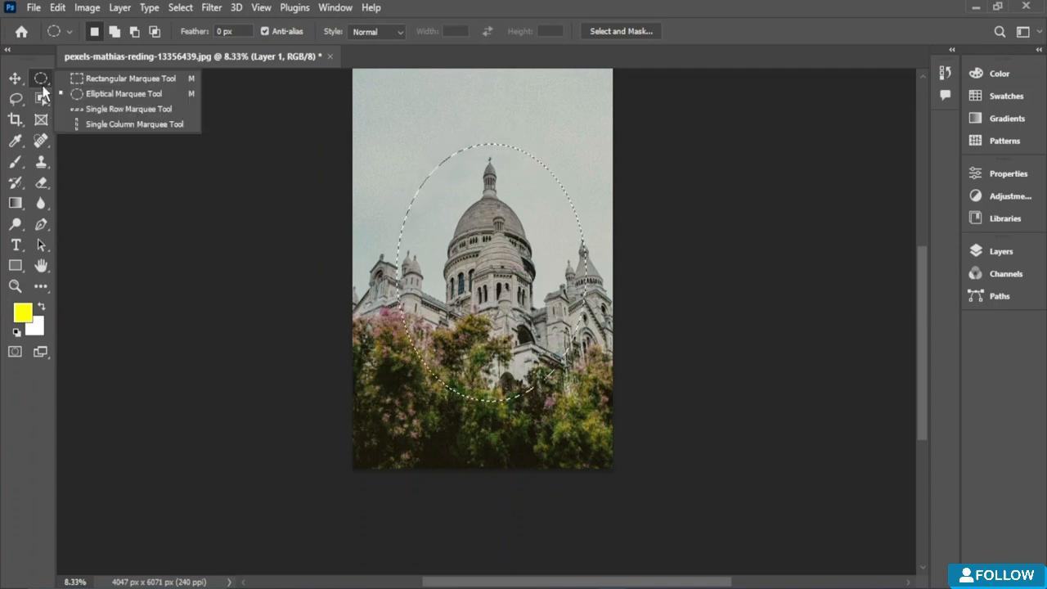
pyautogui.click(131, 109)
pyautogui.moveTo(140, 112); pyautogui.dragTo(528, 326)
pyautogui.scroll(3, 507, 328)
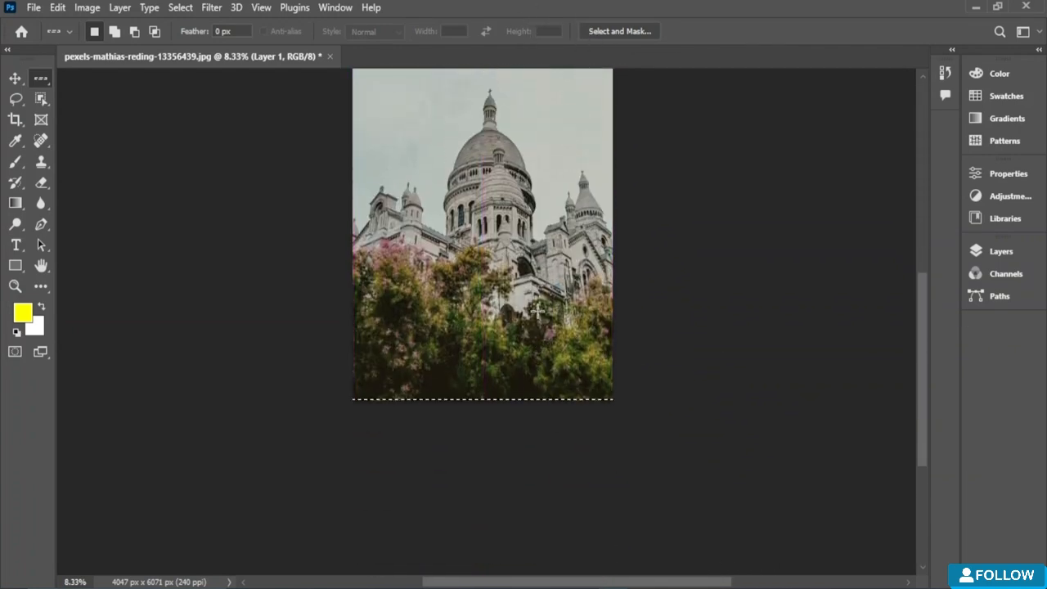
pyautogui.moveTo(499, 489); pyautogui.dragTo(374, 402)
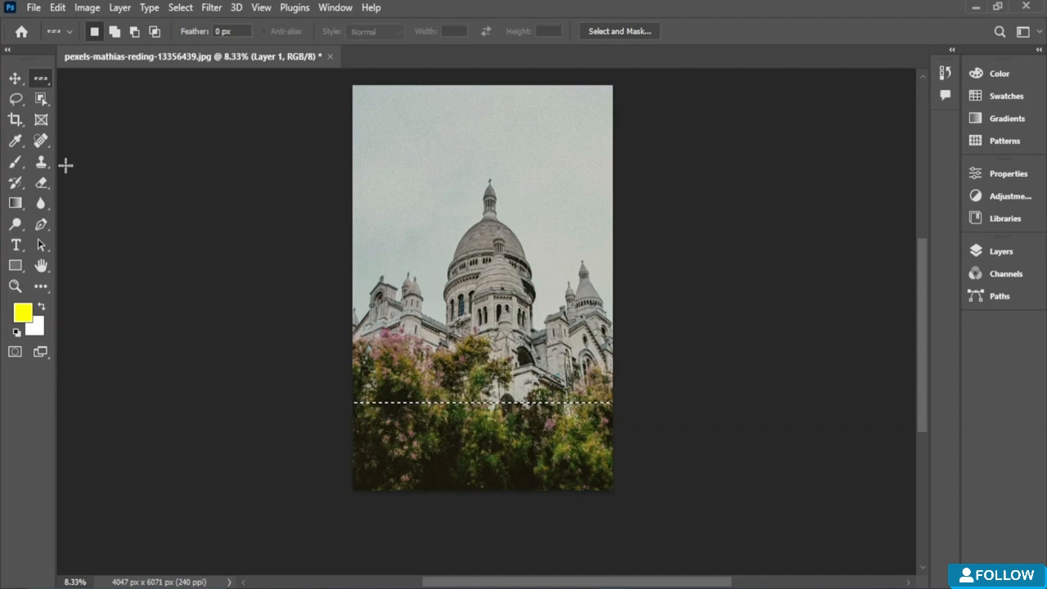
# - Place a Single Column Marquee selection along the photo's right edge
pyautogui.rightClick(41, 79)
pyautogui.click(86, 126)
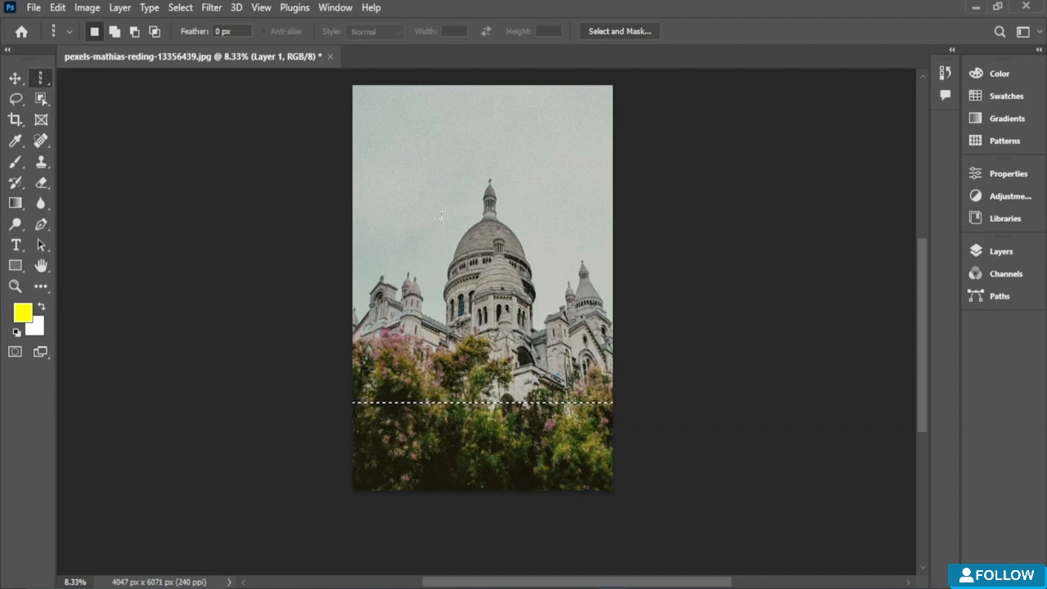
pyautogui.click(393, 139)
pyautogui.moveTo(401, 139); pyautogui.dragTo(613, 360)
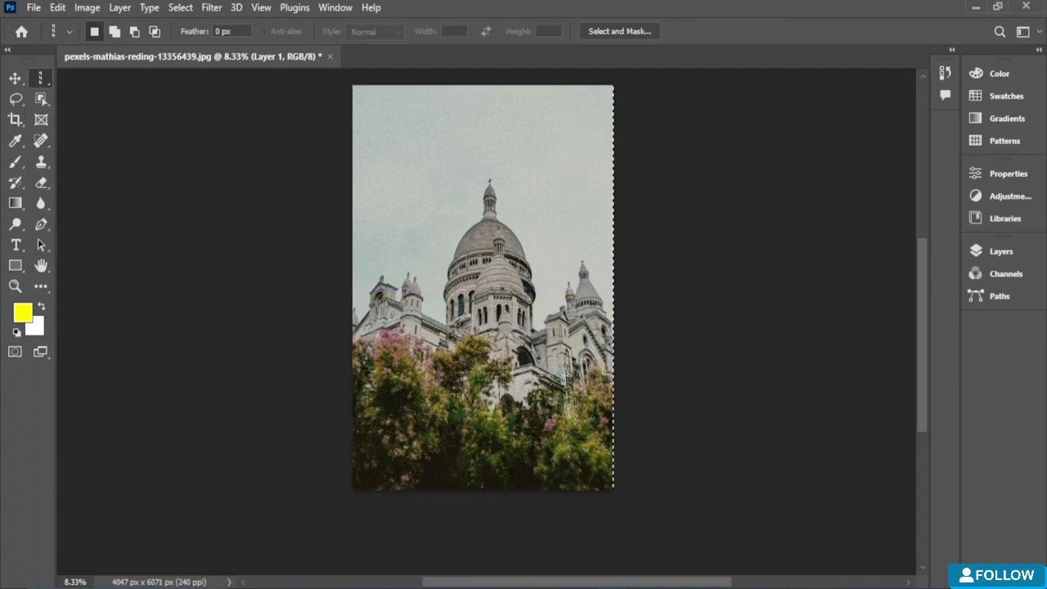
pyautogui.click(40, 78)
pyautogui.click(15, 78)
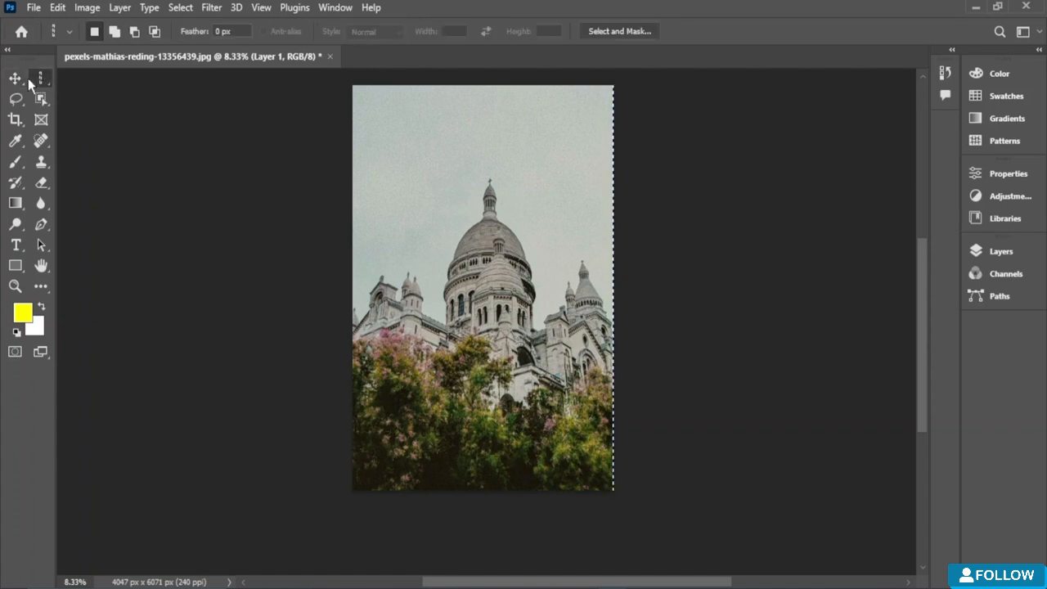
pyautogui.click(40, 77)
pyautogui.click(14, 77)
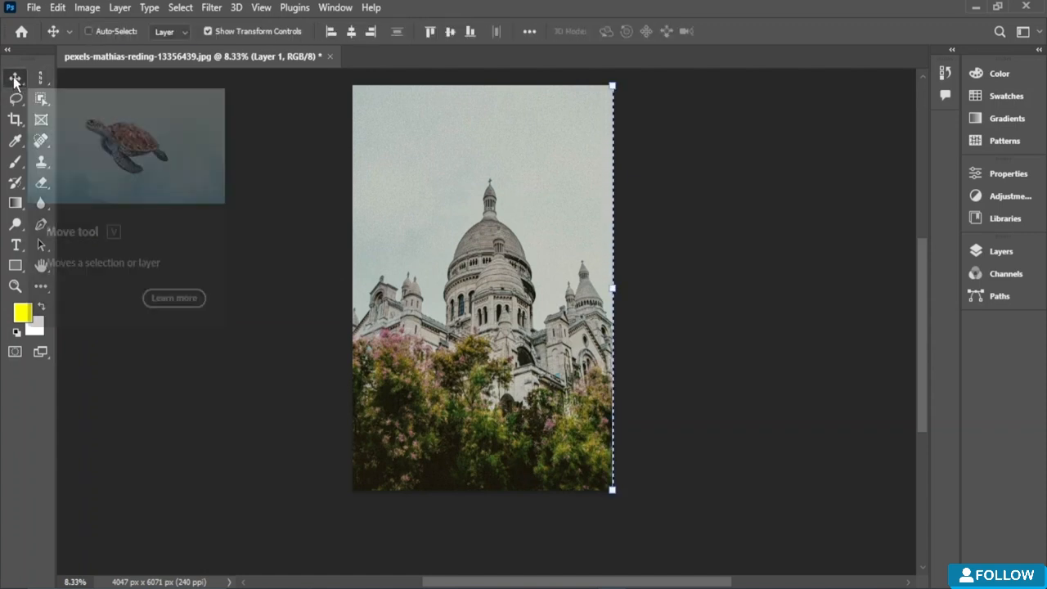
# - Activate the Lasso Tool and undo the single-column selection and the last single-row selection
pyautogui.click(15, 98)
pyautogui.rightClick(12, 100)
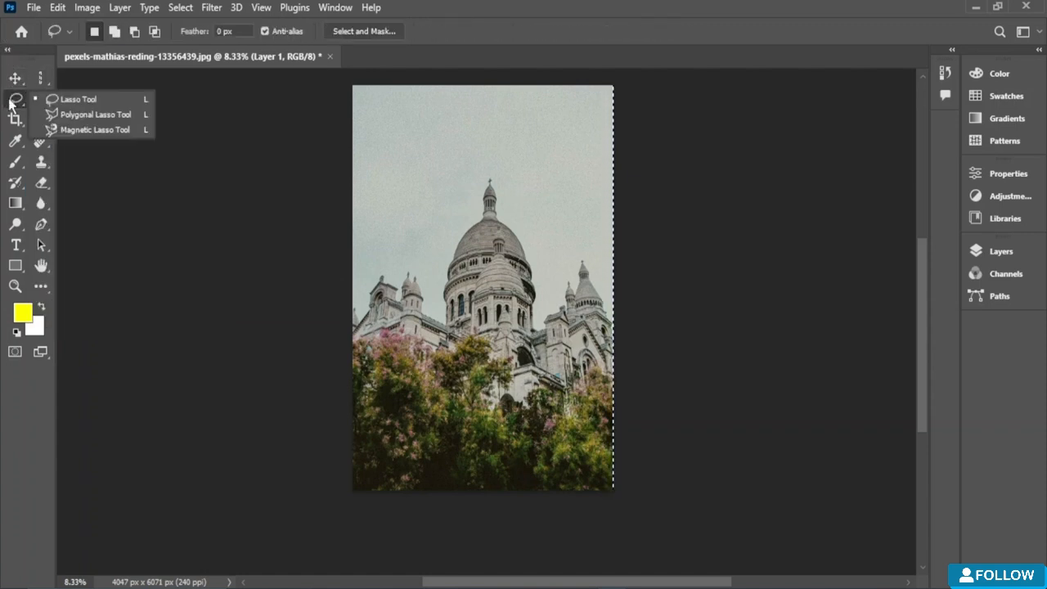
pyautogui.hotkey('ctrl', 'z')
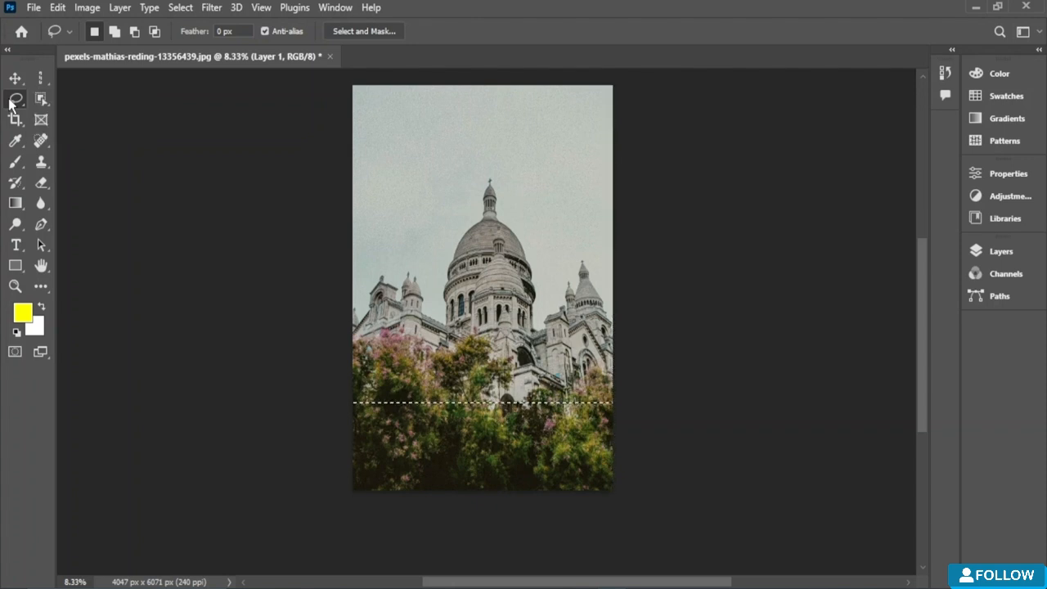
pyautogui.hotkey('ctrl', 'z')
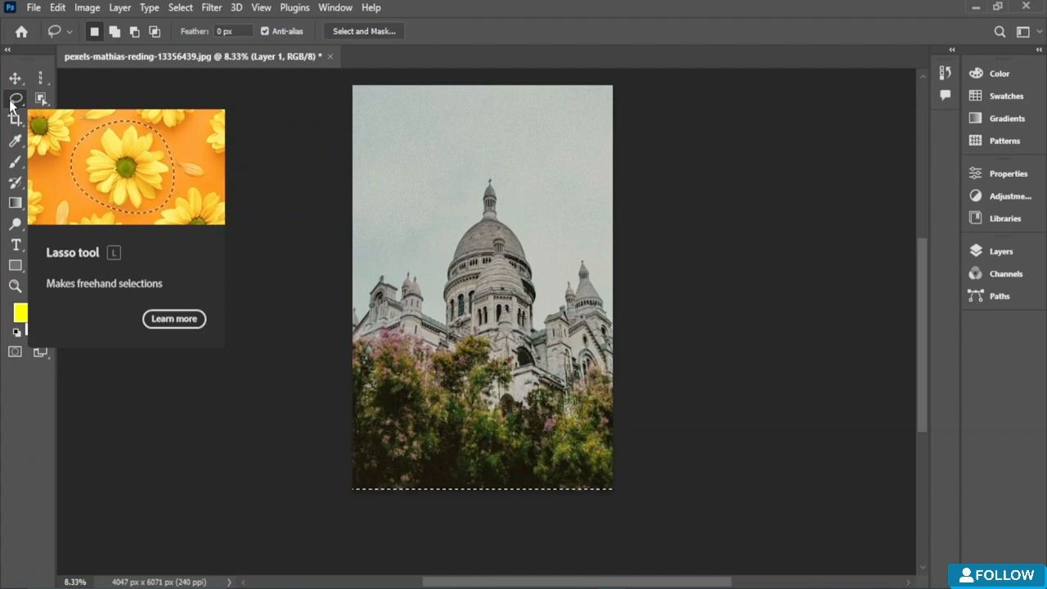
# - Draw a freehand Lasso selection around the cathedral's dome and spire, then shift the selection slightly up and left
pyautogui.click(10, 101)
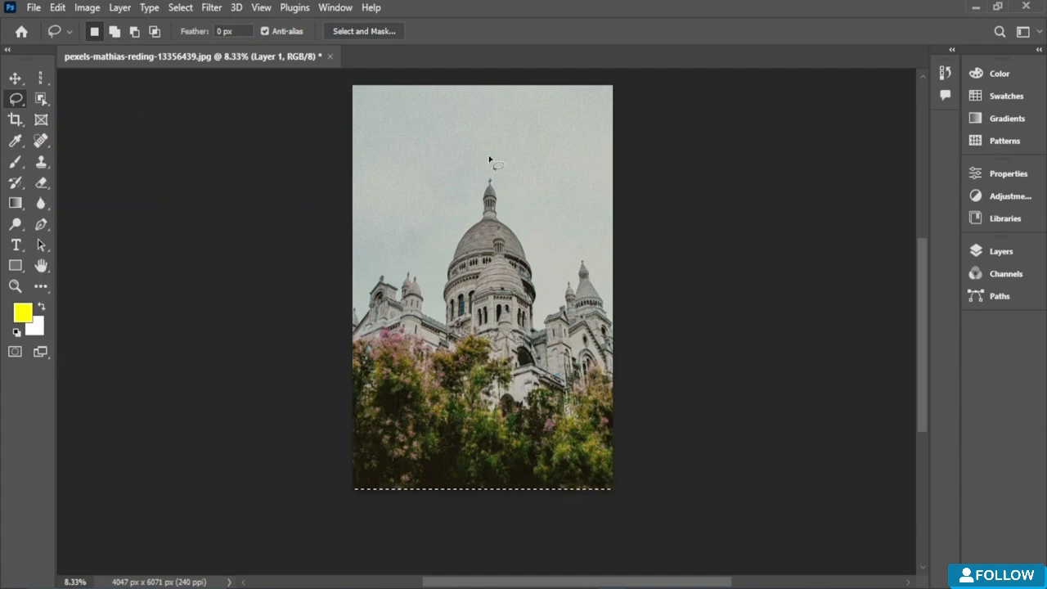
pyautogui.moveTo(485, 169)
pyautogui.mouseDown()
pyautogui.moveTo(410, 321)
pyautogui.moveTo(468, 376)
pyautogui.moveTo(565, 347)
pyautogui.mouseUp()
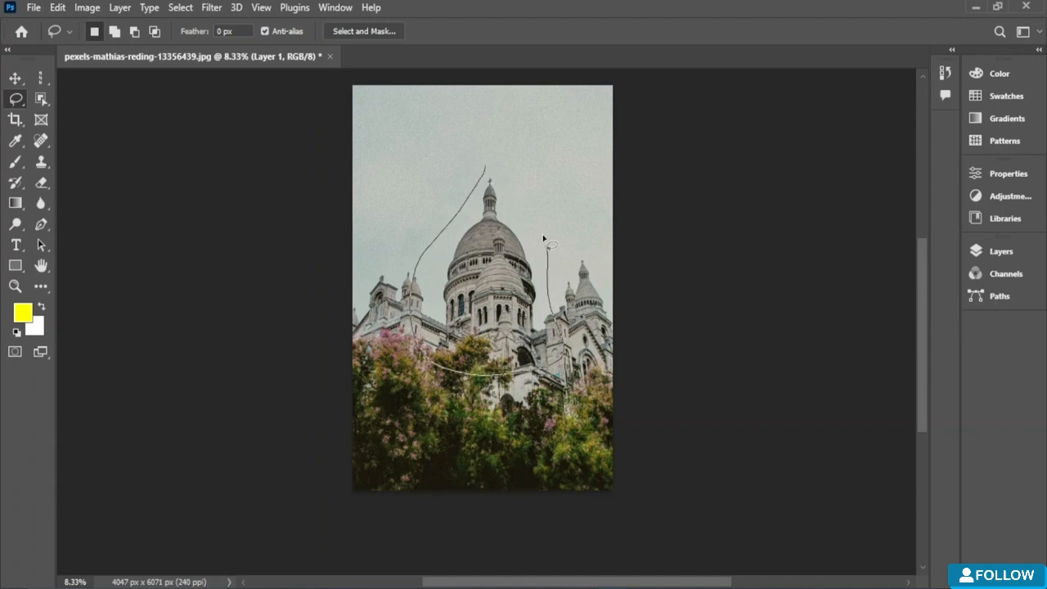
pyautogui.moveTo(481, 202); pyautogui.dragTo(484, 170)
pyautogui.moveTo(489, 296)
pyautogui.mouseDown()
pyautogui.moveTo(470, 294)
pyautogui.moveTo(528, 282)
pyautogui.mouseUp()
pyautogui.moveTo(482, 285); pyautogui.dragTo(484, 287)
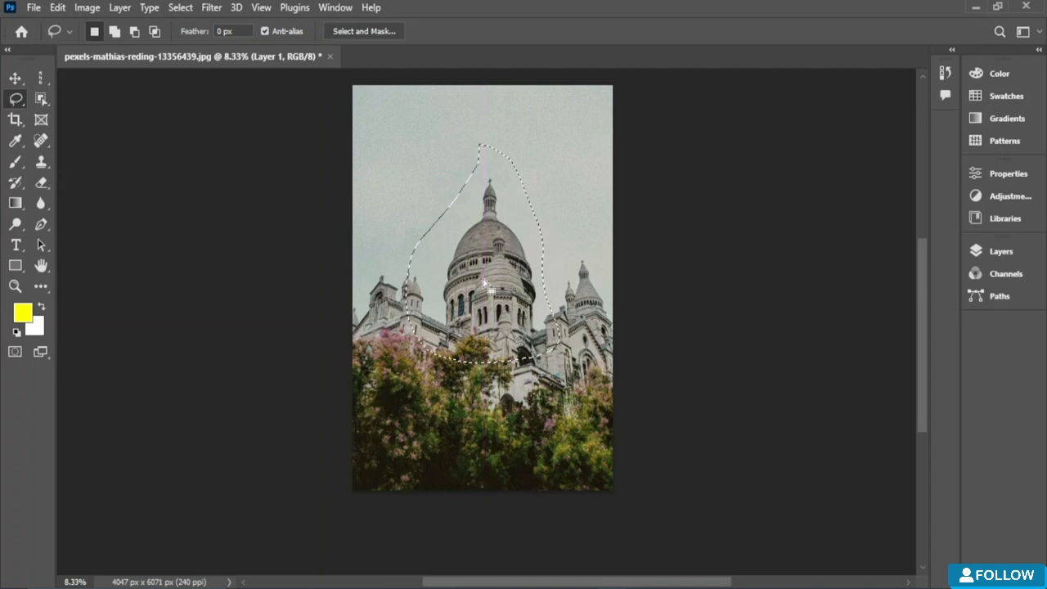
pyautogui.press('alt')
pyautogui.moveTo(432, 244)
pyautogui.mouseDown()
pyautogui.moveTo(470, 260)
pyautogui.moveTo(482, 236)
pyautogui.moveTo(496, 246)
pyautogui.mouseUp()
pyautogui.hotkey('ctrl', 'z')
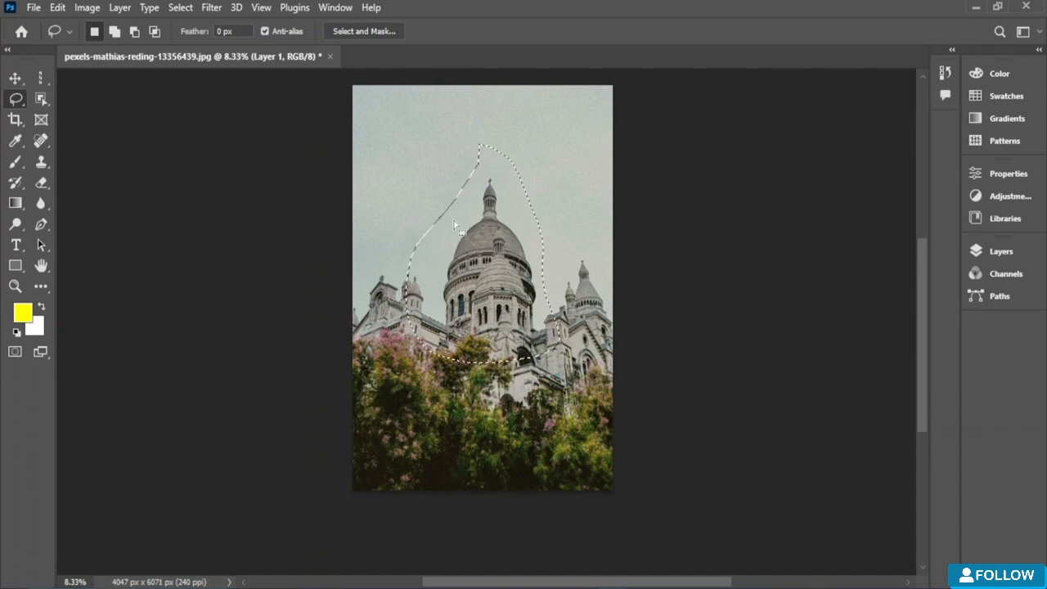
pyautogui.press('alt')
pyautogui.moveTo(438, 215)
pyautogui.mouseDown()
pyautogui.moveTo(488, 260)
pyautogui.moveTo(454, 203)
pyautogui.mouseUp()
# - Try to move the lassoed area with the Move tool and cut it from the empty layer
pyautogui.click(15, 78)
pyautogui.click(454, 245)
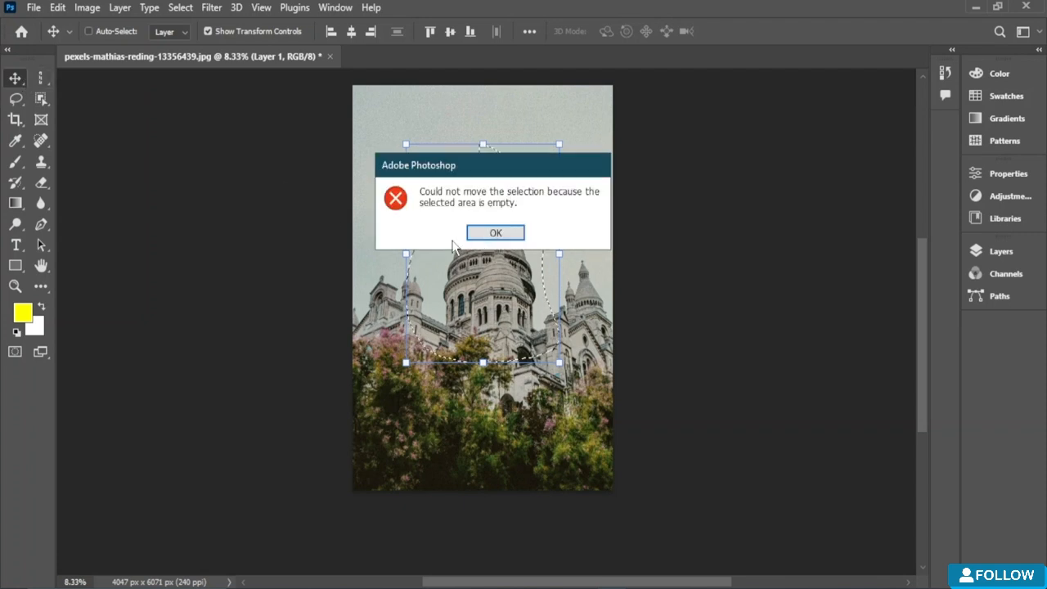
pyautogui.click(497, 233)
pyautogui.click(486, 236)
pyautogui.click(488, 234)
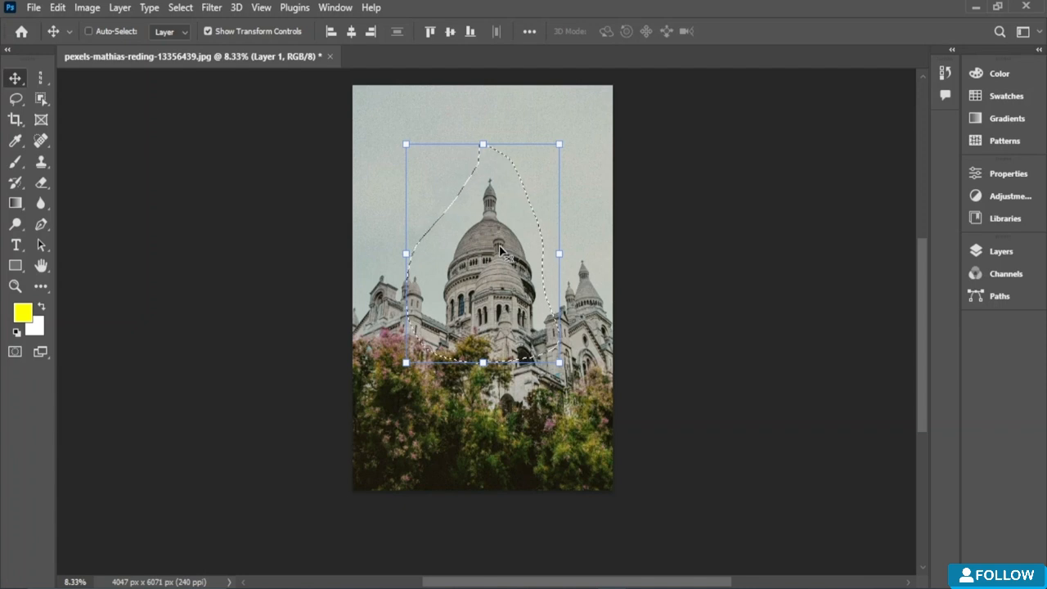
pyautogui.hotkey('ctrl', 'x')
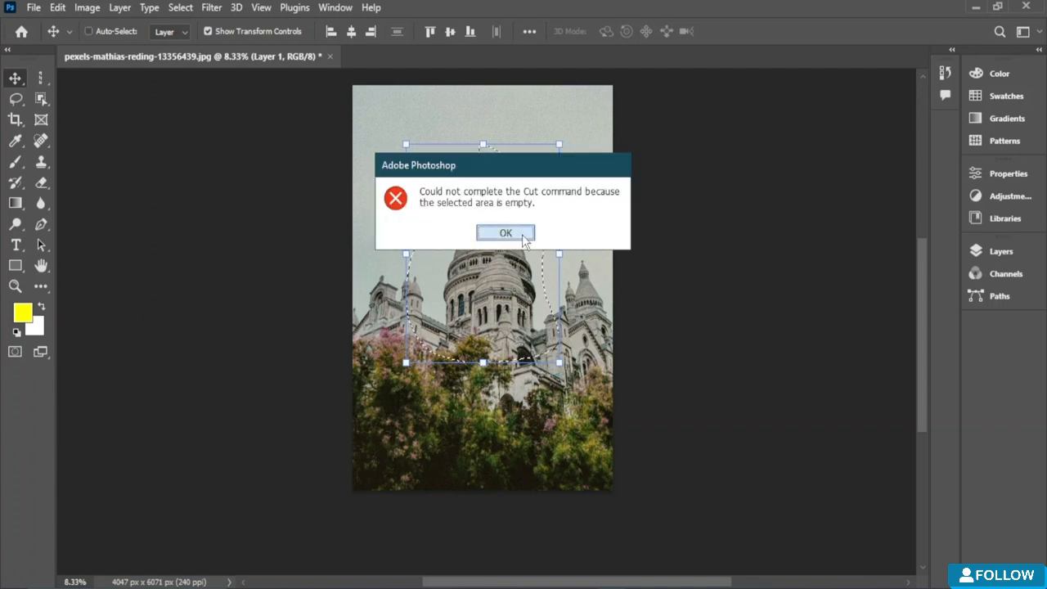
pyautogui.click(507, 234)
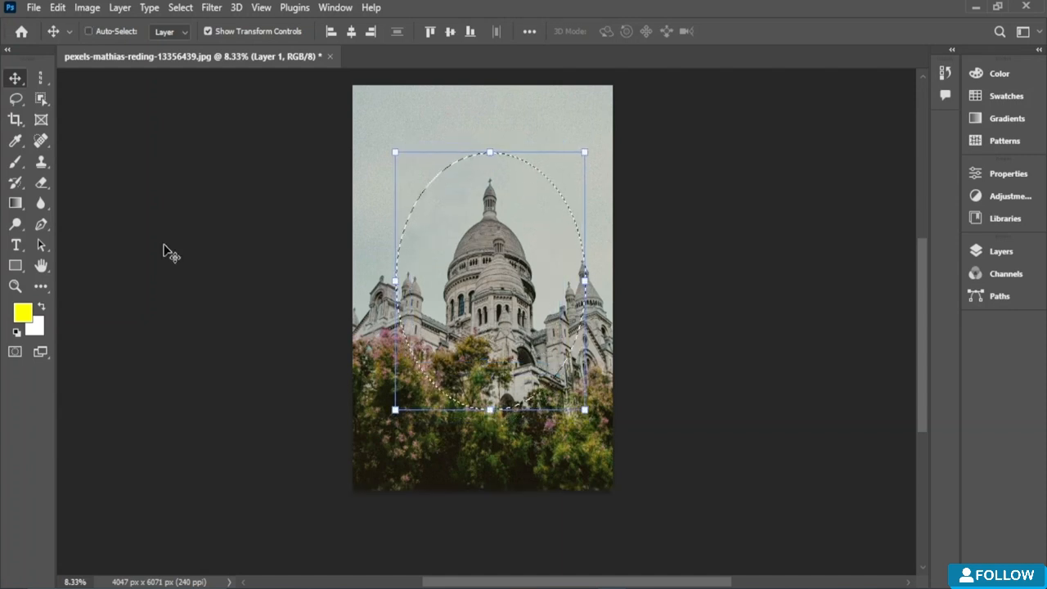
# - Deselect the elliptical selection and outline the cathedral and upper foliage with straight segments using the Polygonal Lasso Tool
pyautogui.click(14, 99)
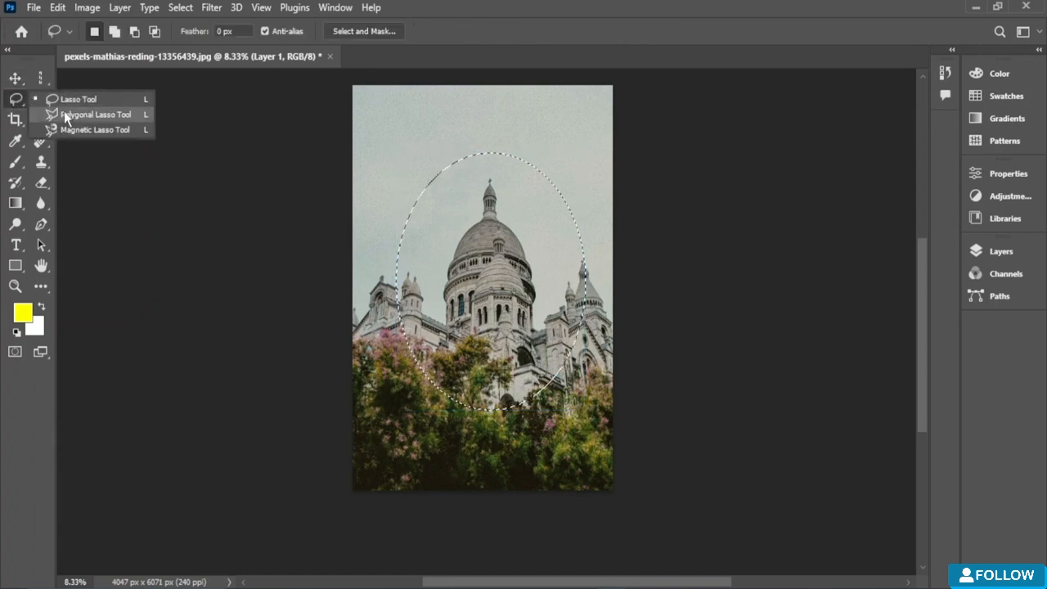
pyautogui.click(117, 115)
pyautogui.hotkey('ctrl', 'd')
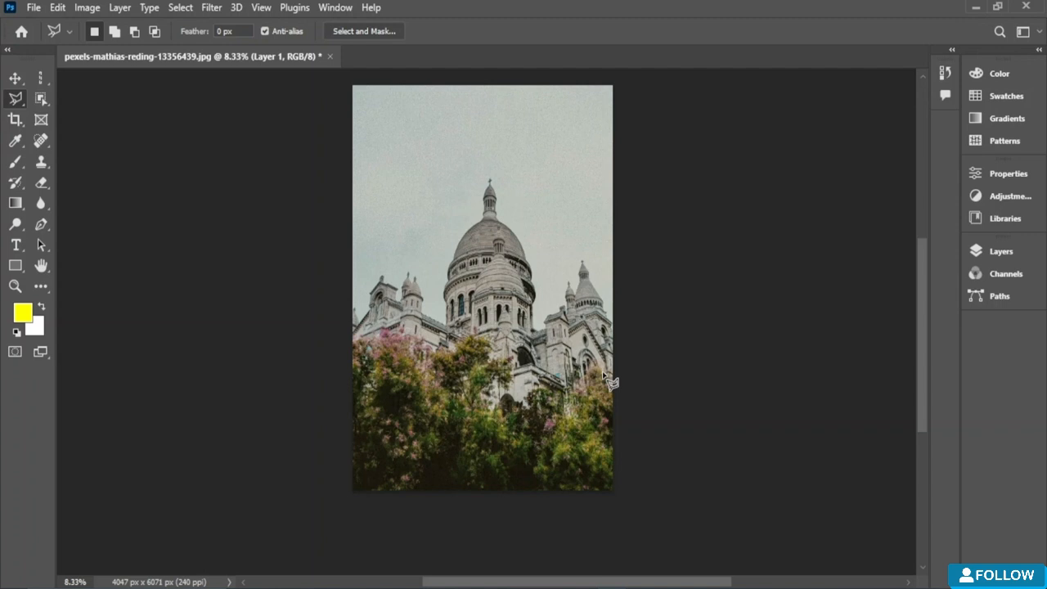
pyautogui.click(373, 268)
pyautogui.click(397, 399)
pyautogui.click(478, 358)
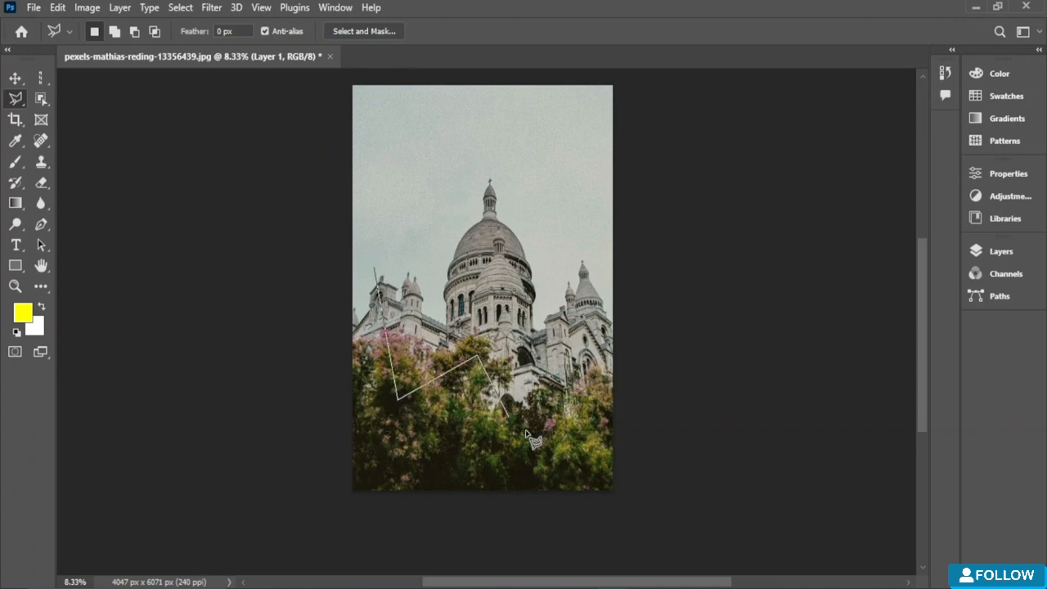
pyautogui.click(533, 435)
pyautogui.click(597, 301)
pyautogui.click(577, 197)
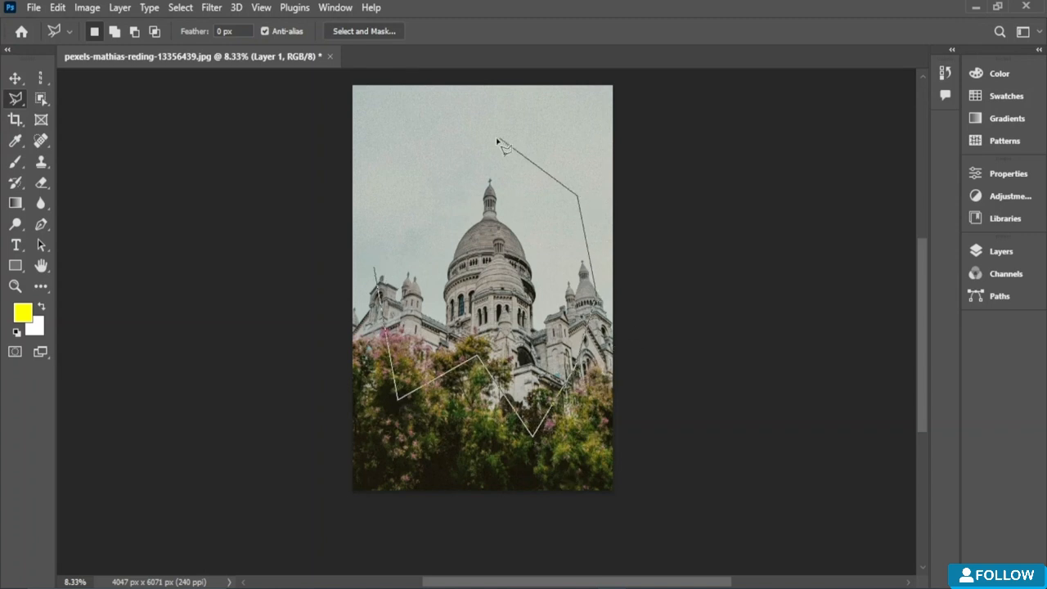
pyautogui.click(499, 139)
pyautogui.click(416, 161)
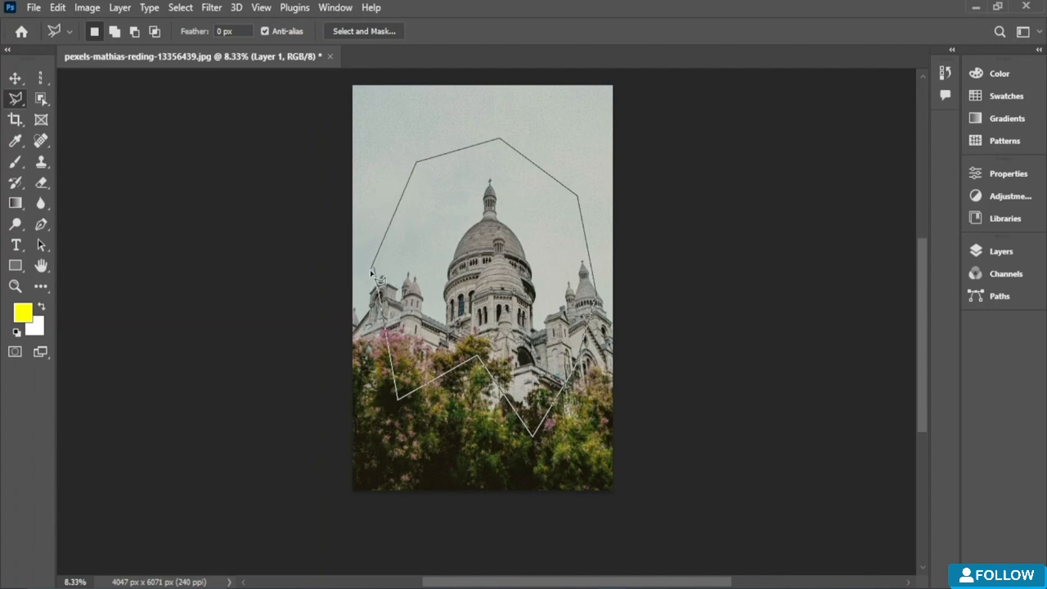
pyautogui.click(370, 270)
# - Try to close the Polygonal Lasso outline around the cathedral and upper foliage
pyautogui.click(395, 380)
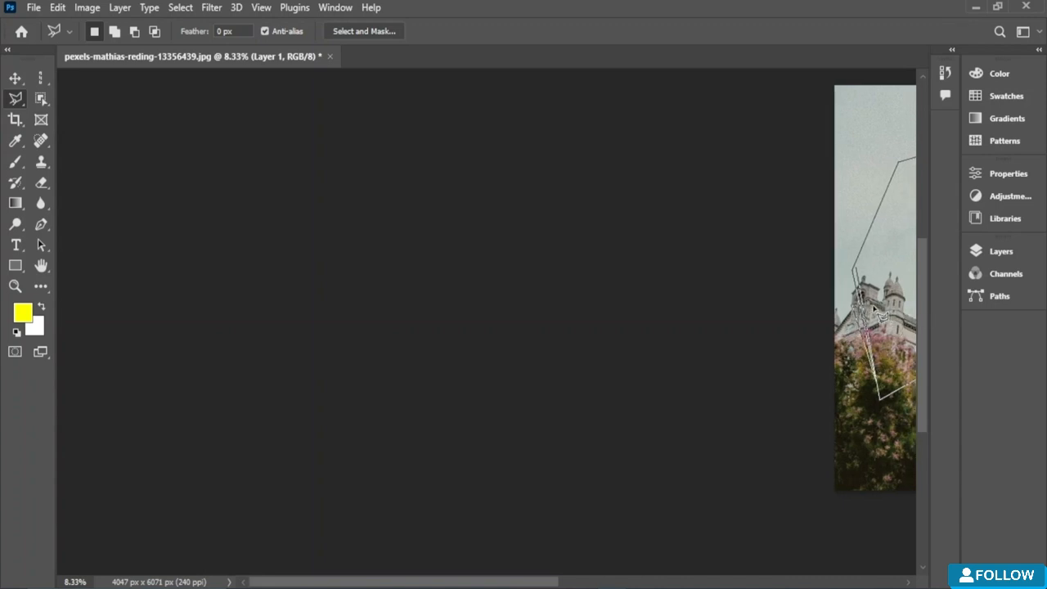
pyautogui.click(503, 561)
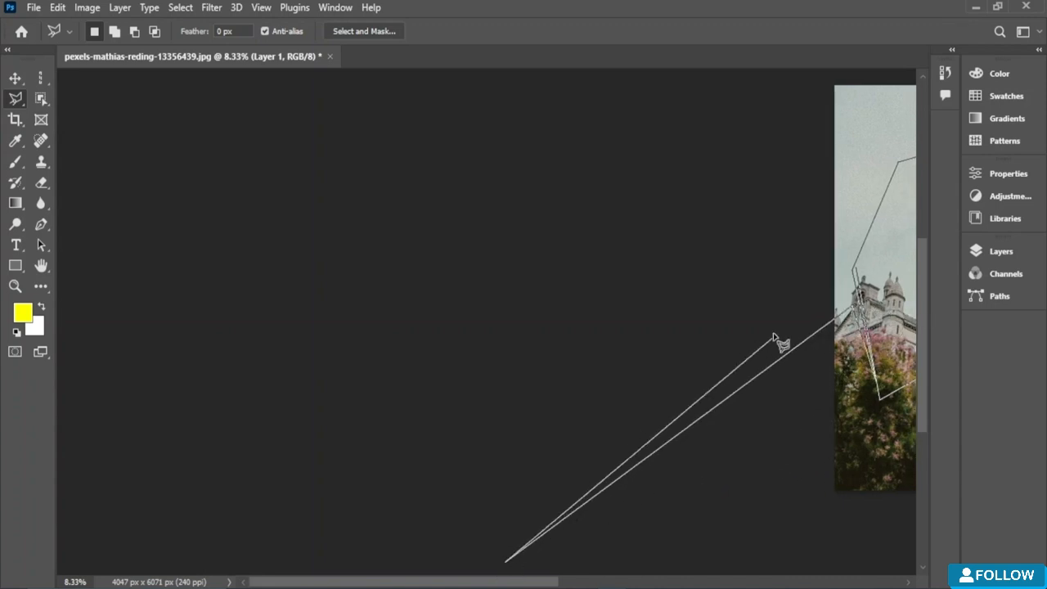
pyautogui.click(14, 102)
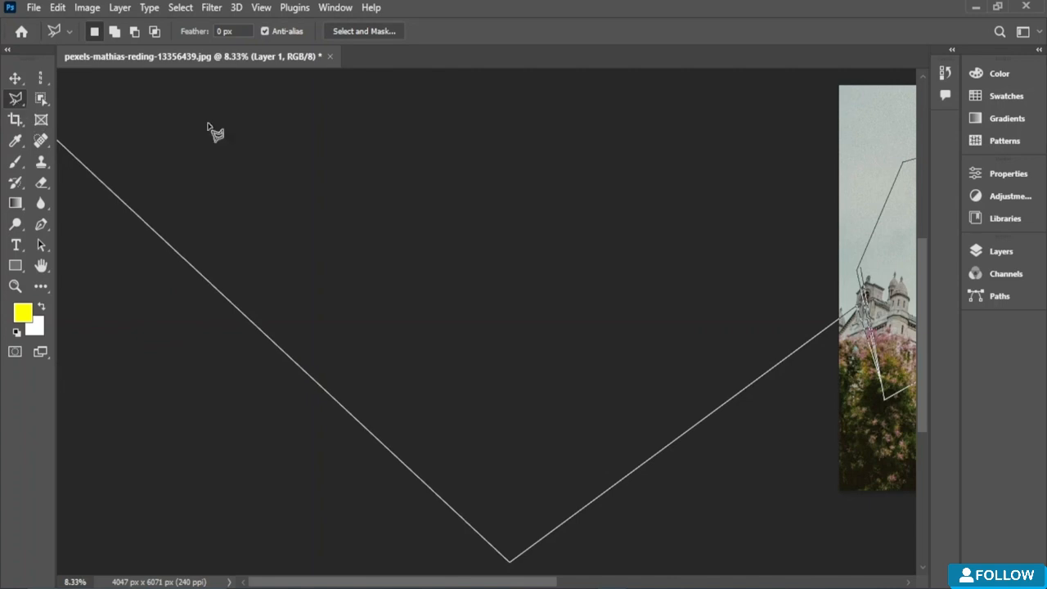
pyautogui.click(855, 233)
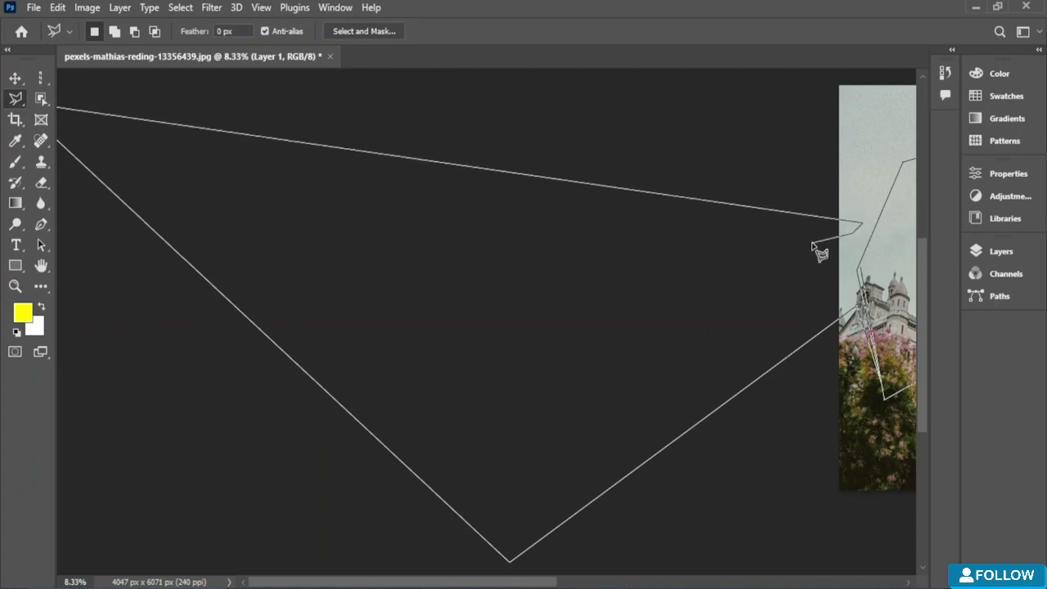
pyautogui.doubleClick(814, 245)
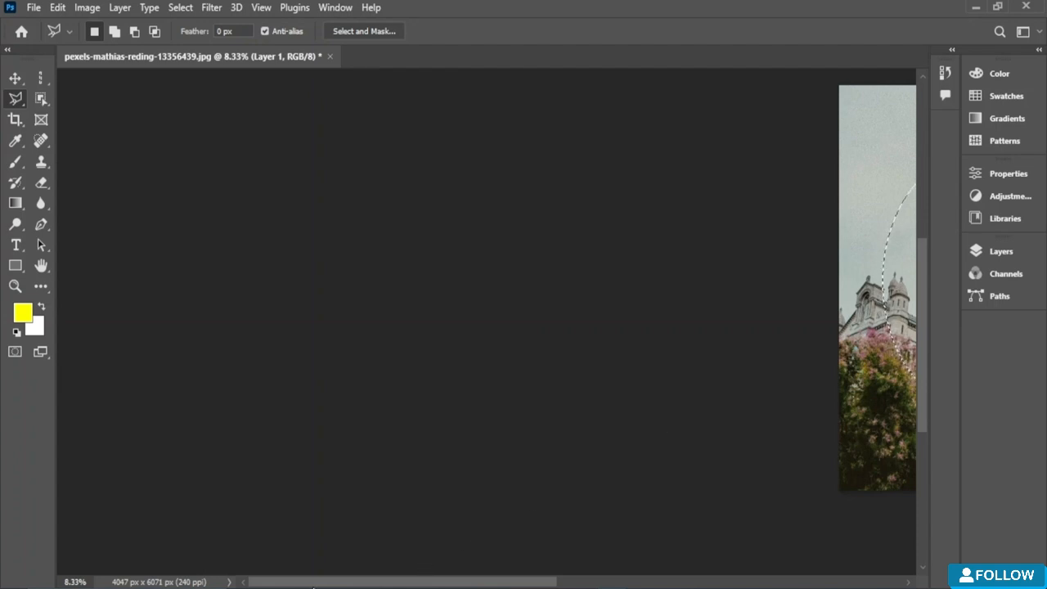
pyautogui.moveTo(377, 585); pyautogui.dragTo(525, 461)
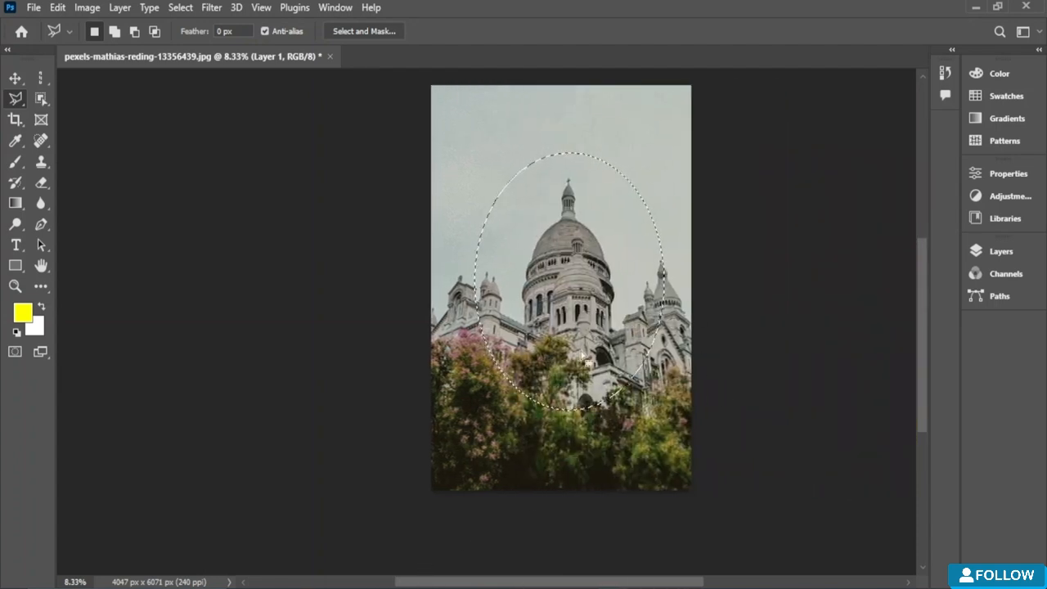
# - Trace an outline around the dome and upper foliage with the Magnetic Lasso Tool, and discard it
pyautogui.rightClick(23, 102)
pyautogui.click(94, 130)
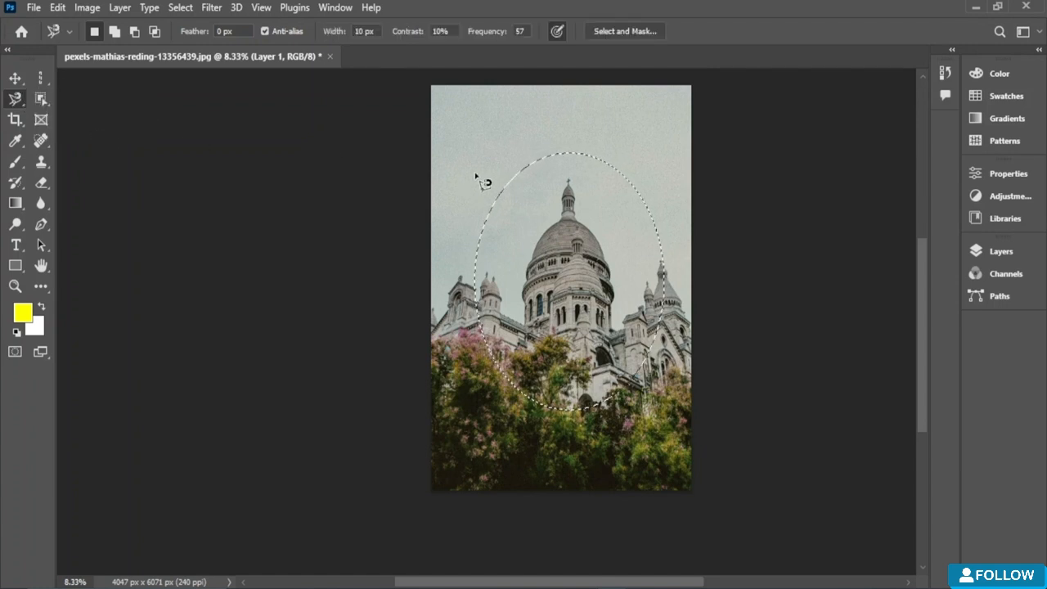
pyautogui.click(486, 181)
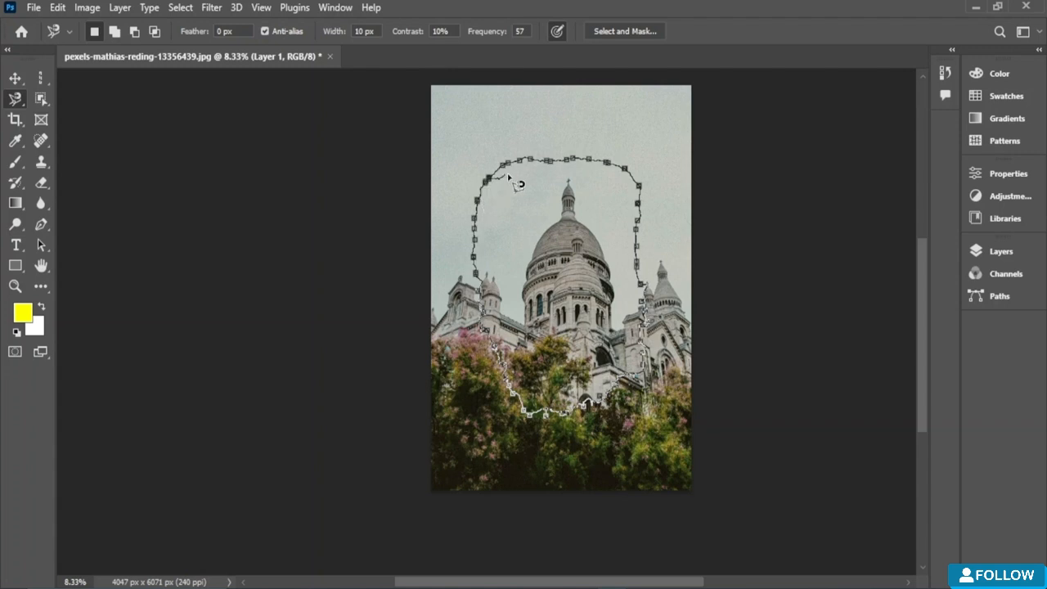
pyautogui.press('Escape')
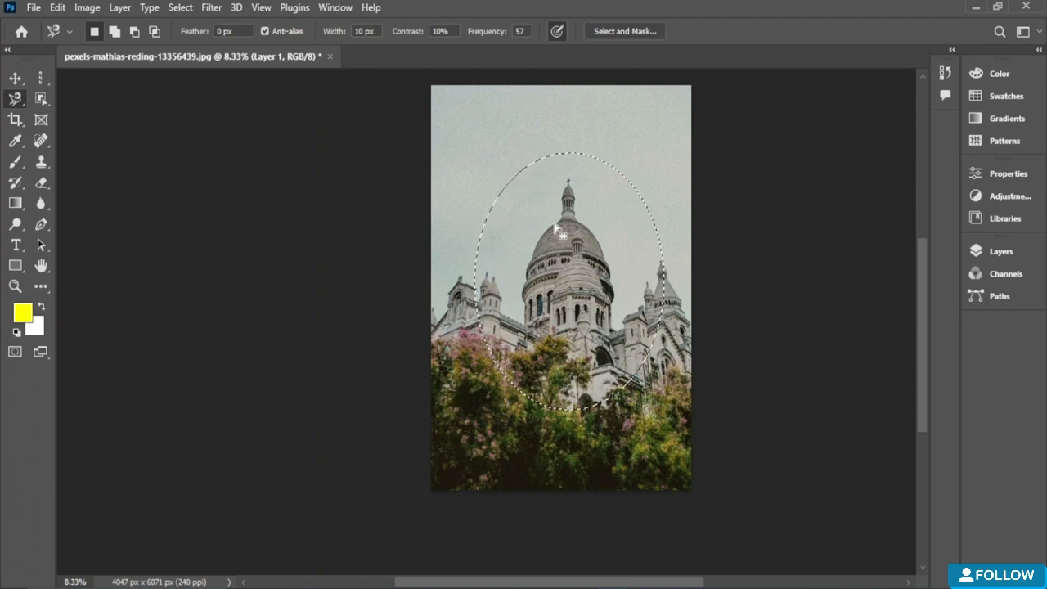
# - Activate the Object Selection Tool and undo the elliptical selection around the cathedral
pyautogui.click(39, 99)
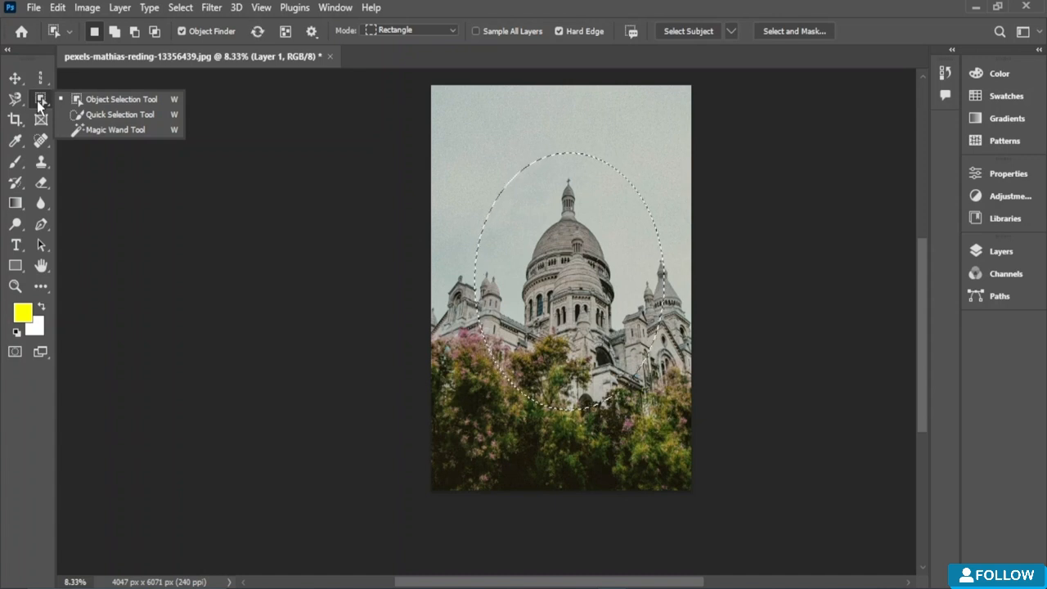
pyautogui.hotkey('ctrl', 'z')
pyautogui.hotkey('ctrl', 'z')
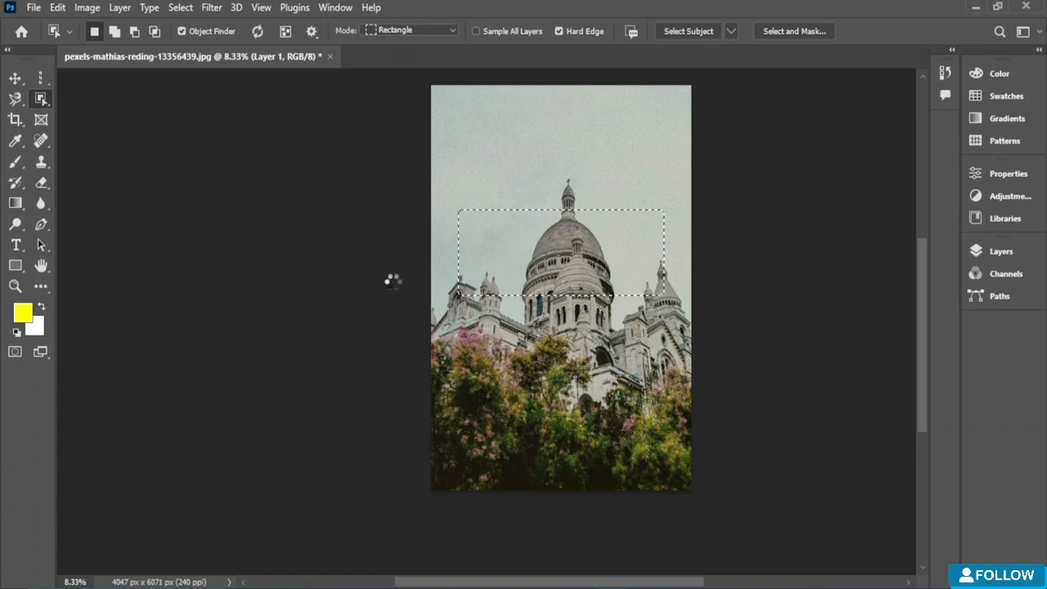
# - Try to cut the whole canvas area from the empty layer, and clear the selection
pyautogui.hotkey('ctrl', 'a')
pyautogui.hotkey('ctrl', 'x')
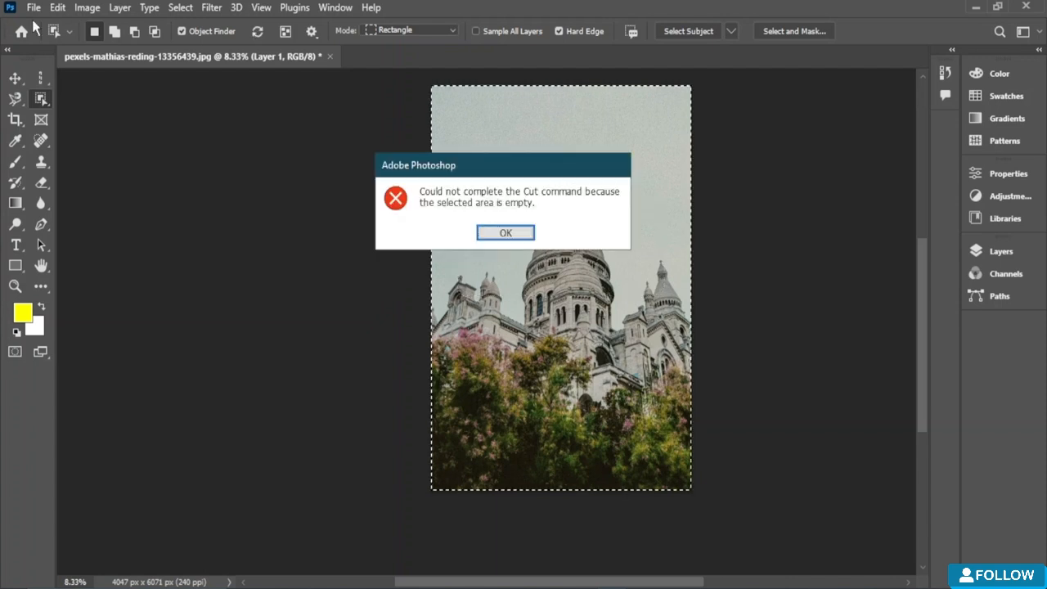
pyautogui.click(505, 234)
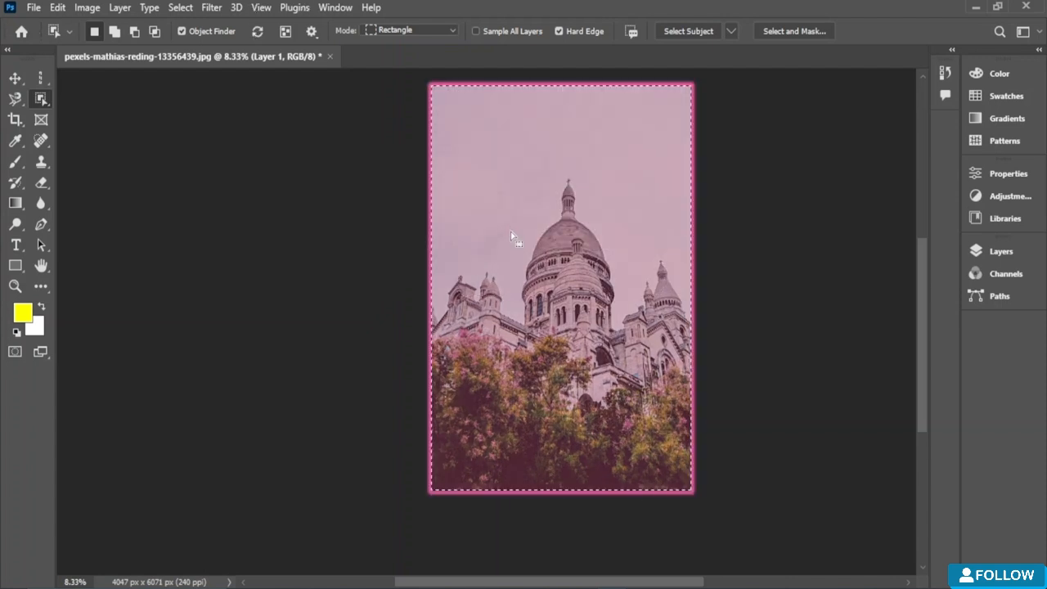
pyautogui.press('v')
pyautogui.hotkey('ctrl', 'd')
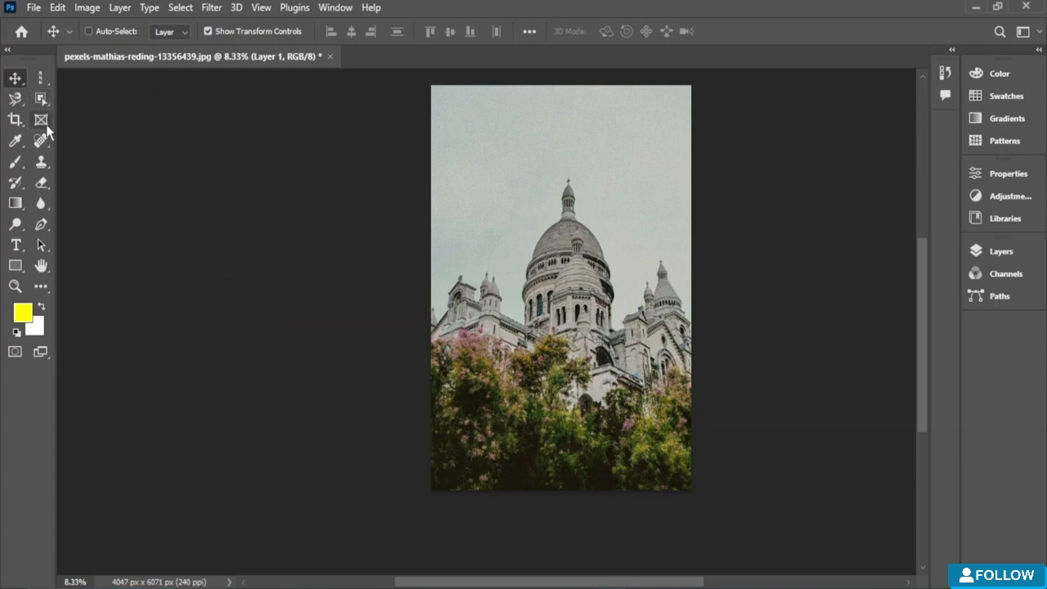
# - Try to detect an object with the Object Selection Tool by framing the entire photo, 4047 by 6071 px
pyautogui.click(41, 99)
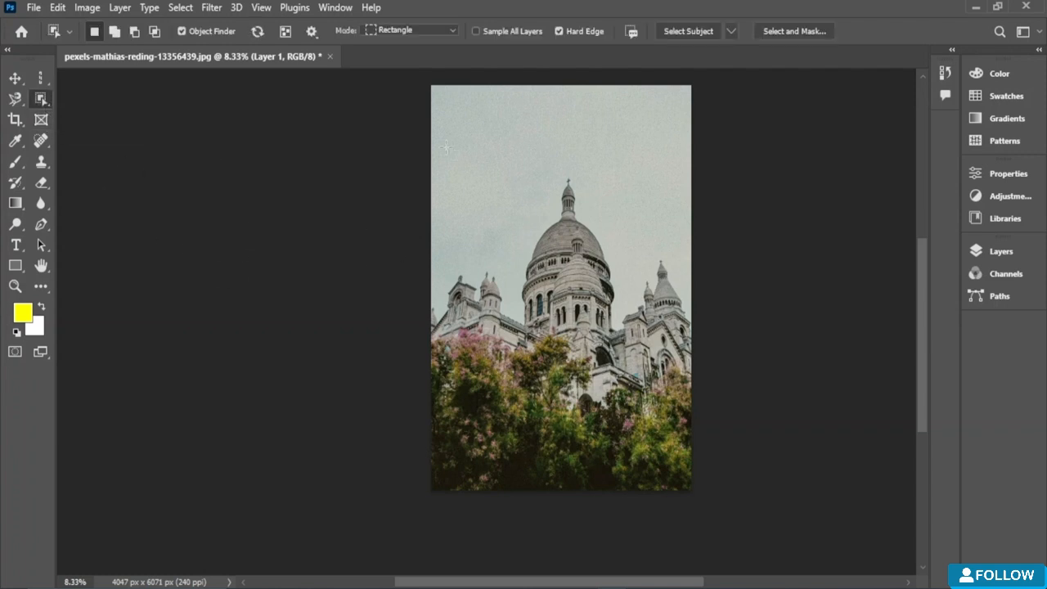
pyautogui.moveTo(430, 84); pyautogui.dragTo(694, 497)
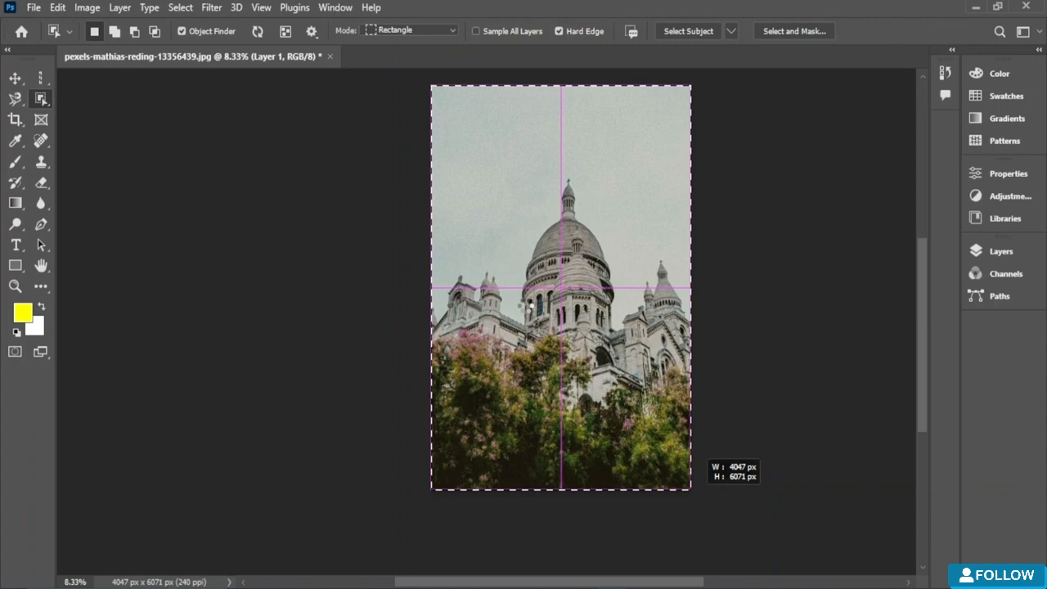
pyautogui.click(527, 307)
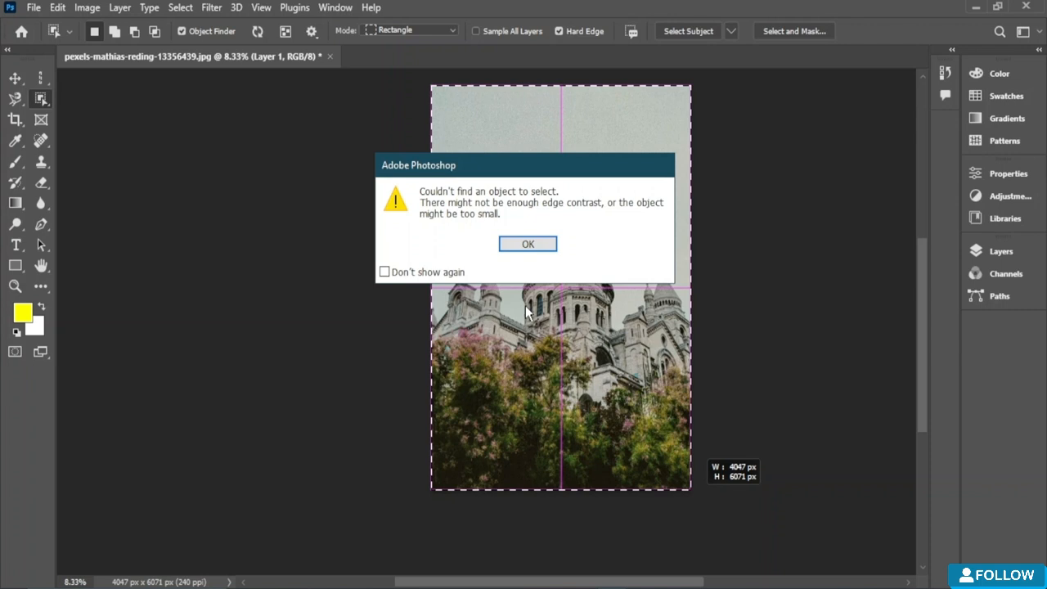
pyautogui.click(519, 247)
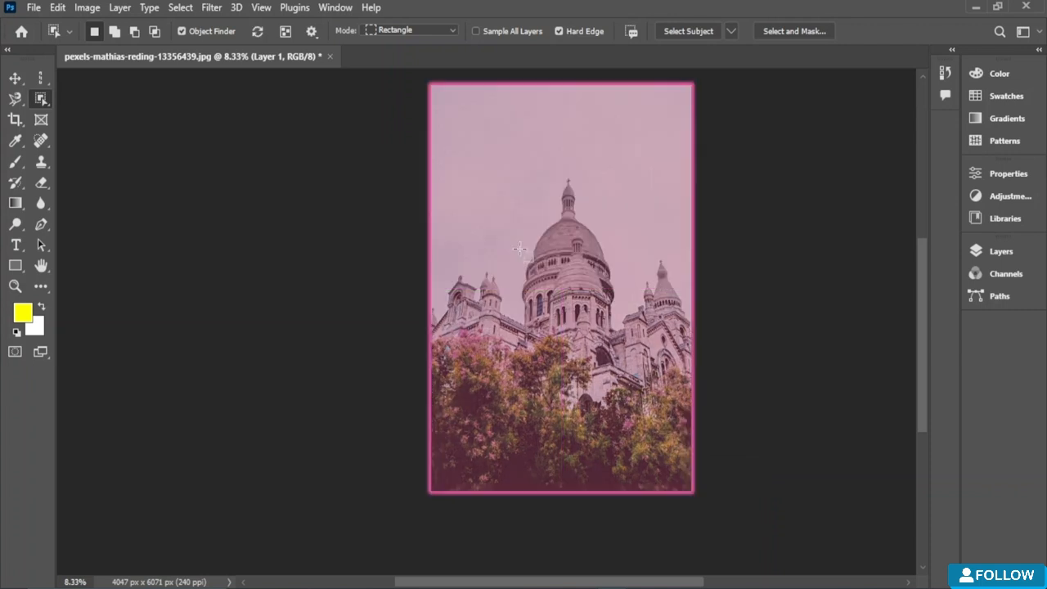
# - Select the cathedral's dome and spire with the Object Selection Tool, cut them out, and undo the cut
pyautogui.moveTo(474, 152); pyautogui.dragTo(644, 402)
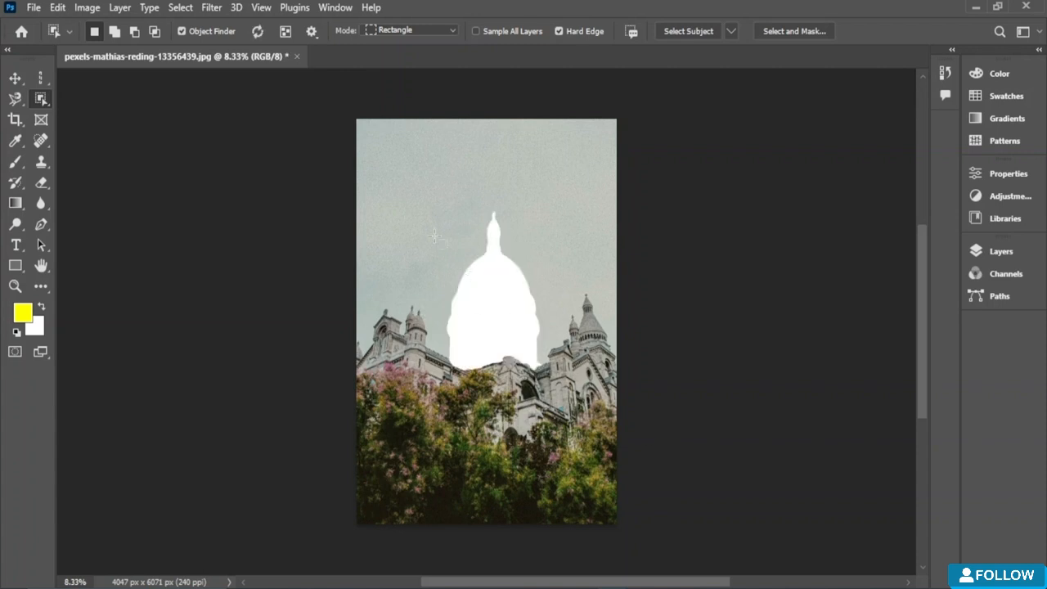
pyautogui.hotkey('ctrl', 'z')
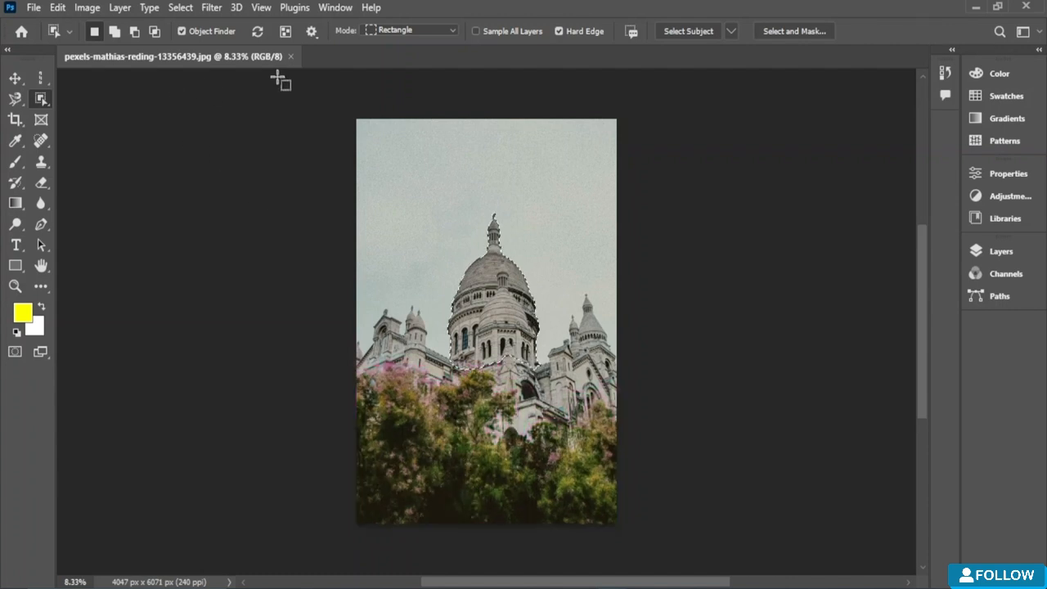
# - Create a new document from the recent A4 preset, 210 x 297 mm at 300 ppi
pyautogui.click(33, 8)
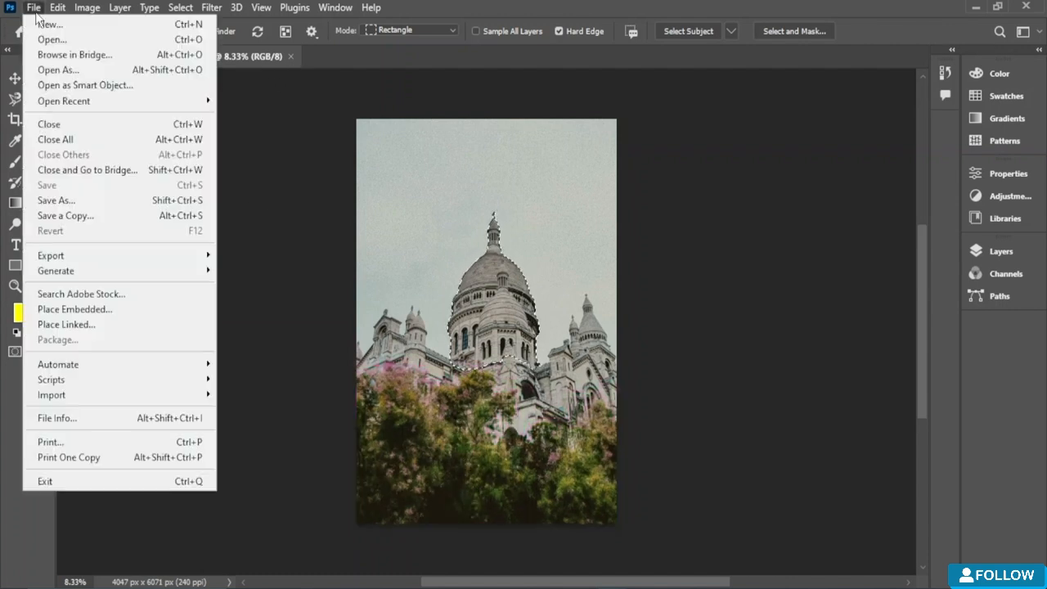
pyautogui.press('Escape')
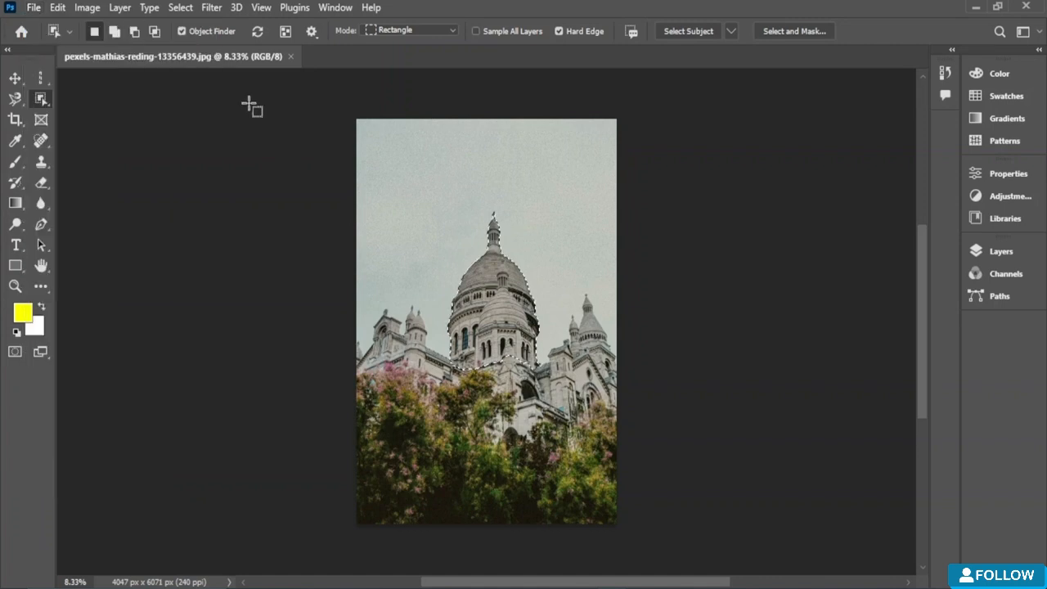
pyautogui.hotkey('ctrl', 'n')
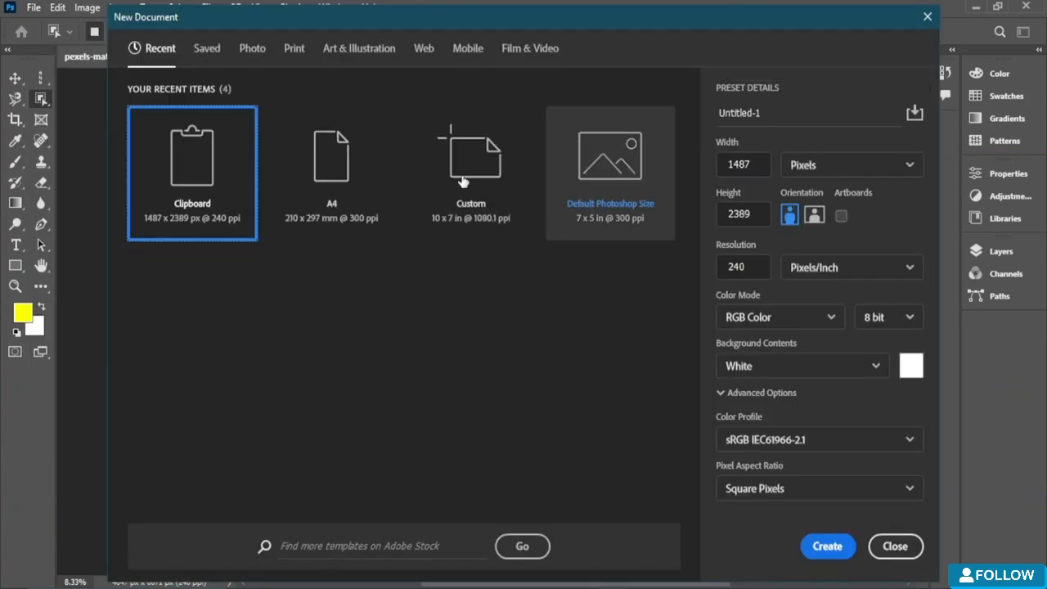
pyautogui.click(327, 135)
pyautogui.click(826, 546)
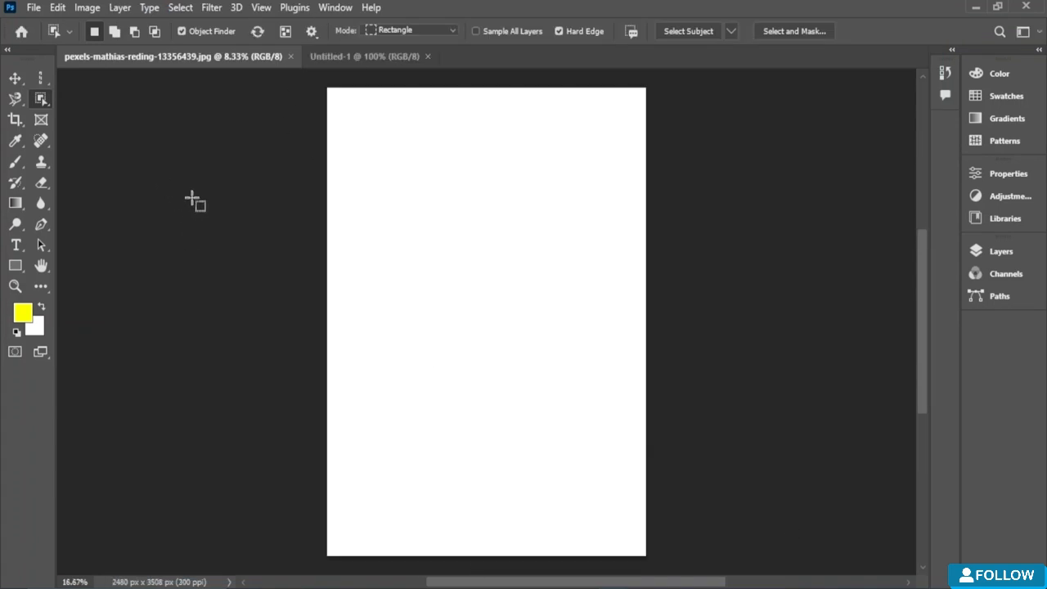
# - Add a new layer to the blank A4 document and paste the cathedral dome onto it
pyautogui.click(385, 59)
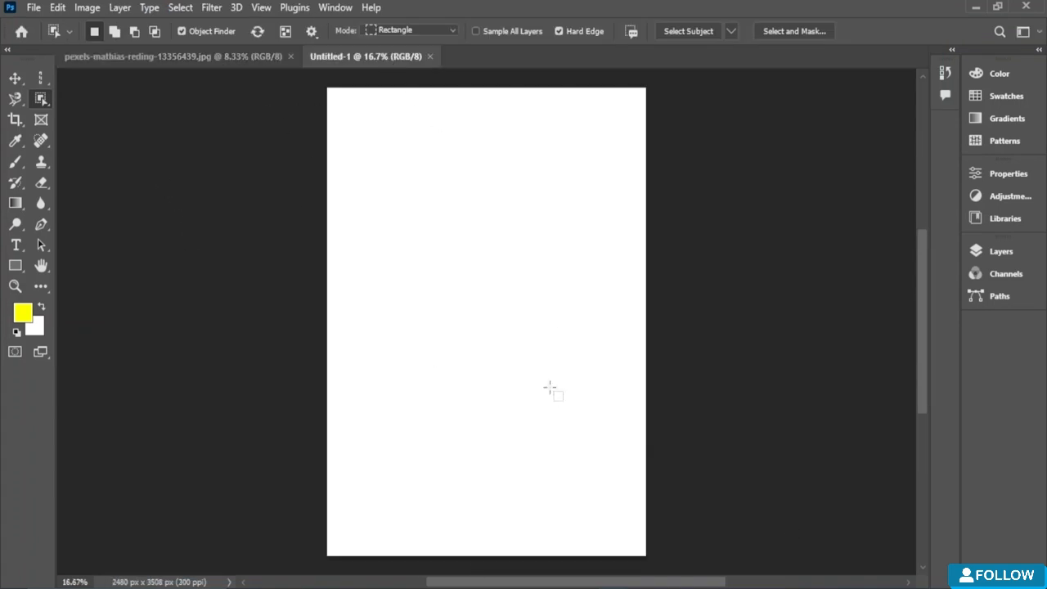
pyautogui.hotkey('ctrl', 'shift', 'alt', 'n')
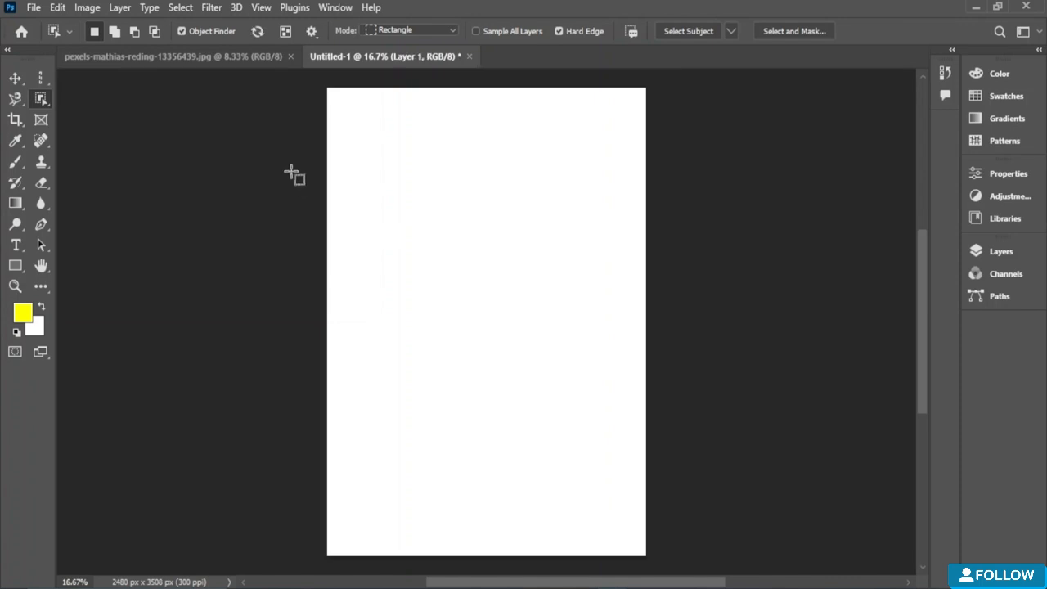
pyautogui.hotkey('ctrl', 'v')
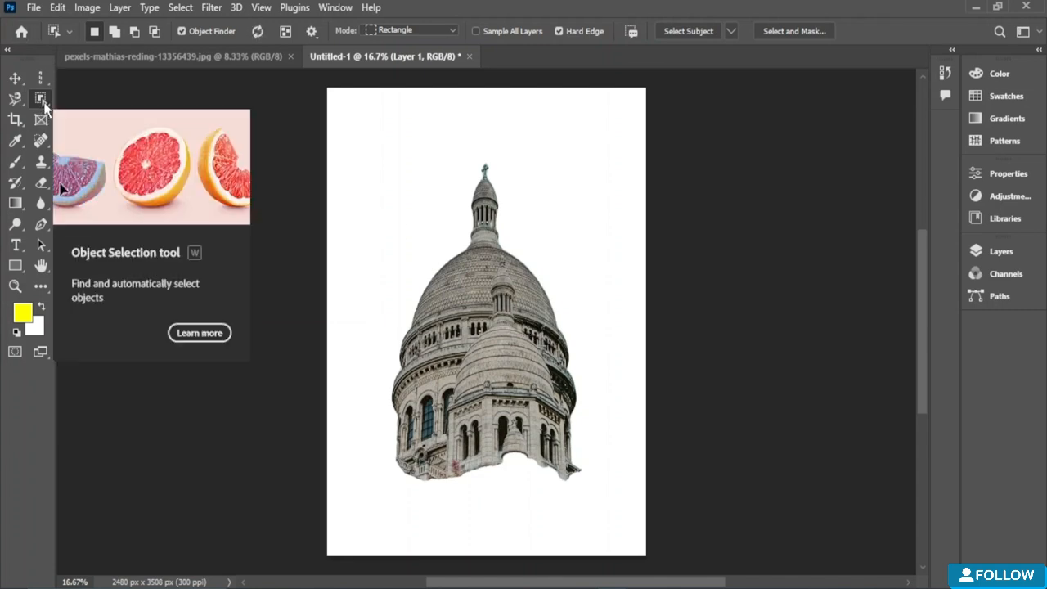
# - In the cathedral photo, select the foliage by framing about 3940 by 1969 px with the Object Selection Tool, copy it to the clipboard and deselect
pyautogui.click(245, 59)
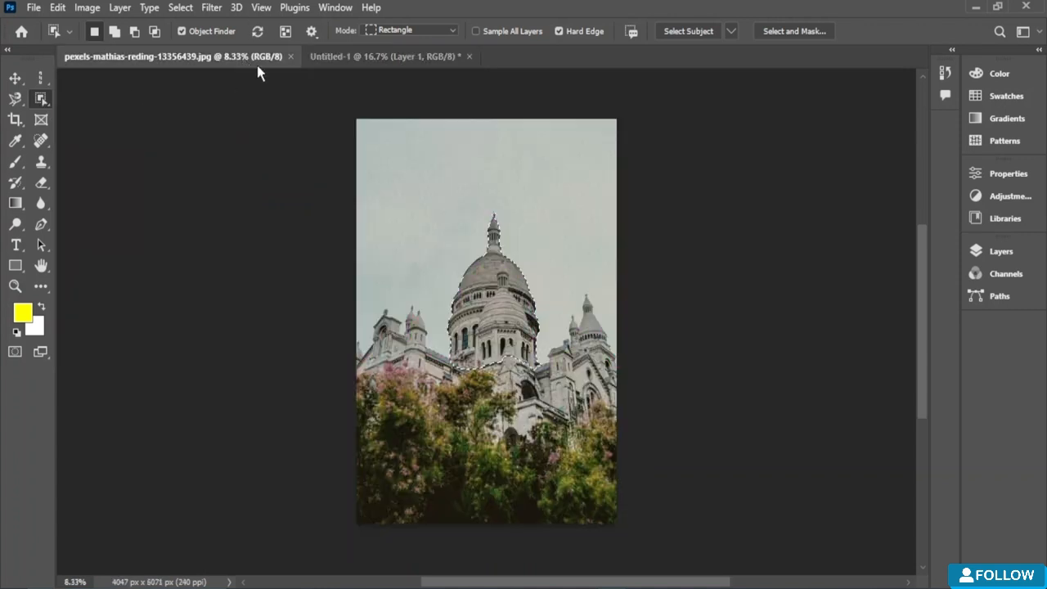
pyautogui.click(15, 78)
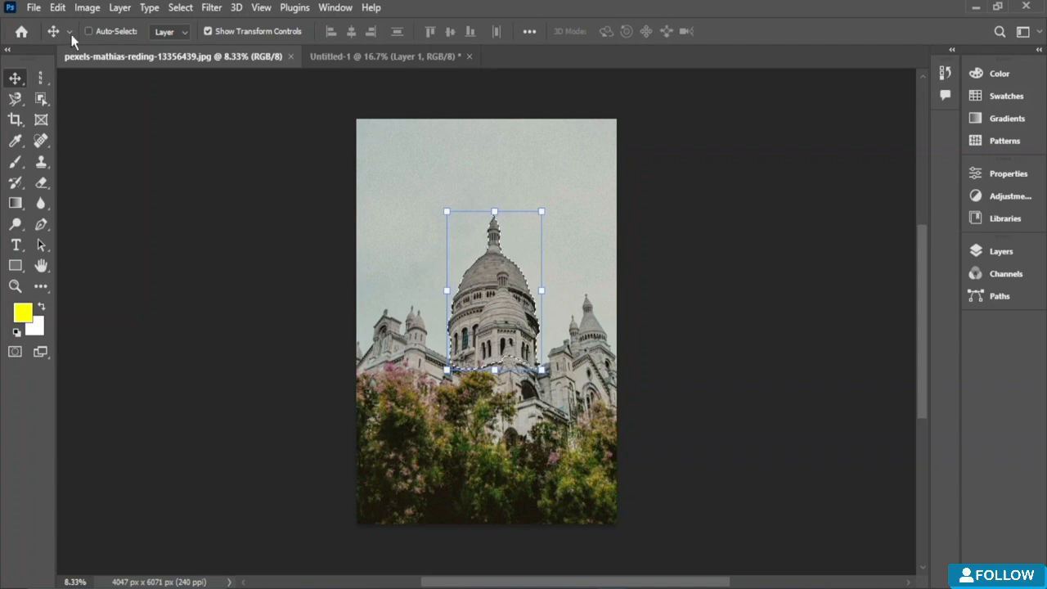
pyautogui.click(41, 98)
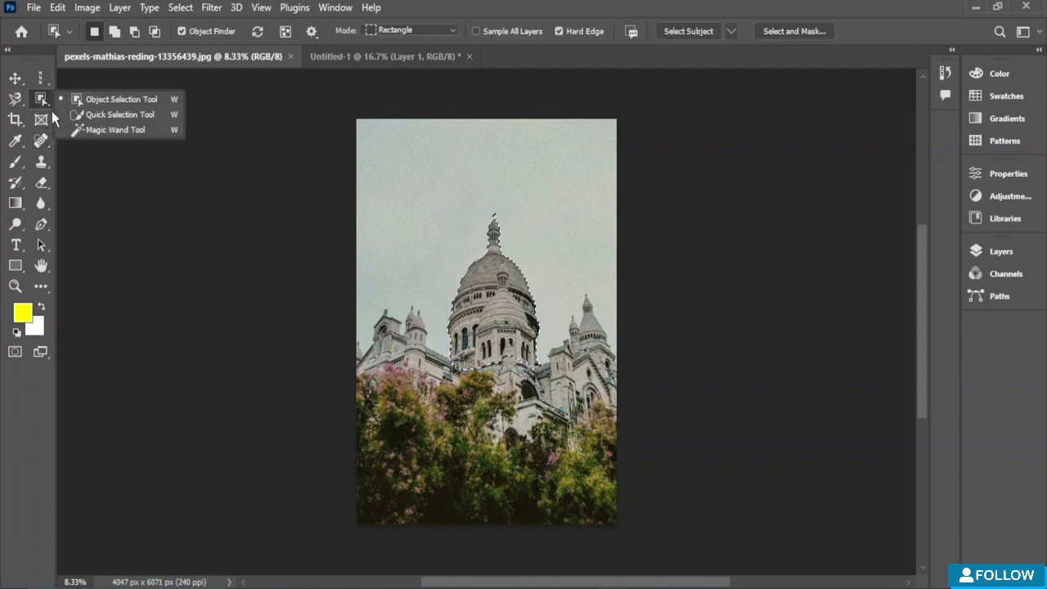
pyautogui.moveTo(363, 389); pyautogui.dragTo(616, 517)
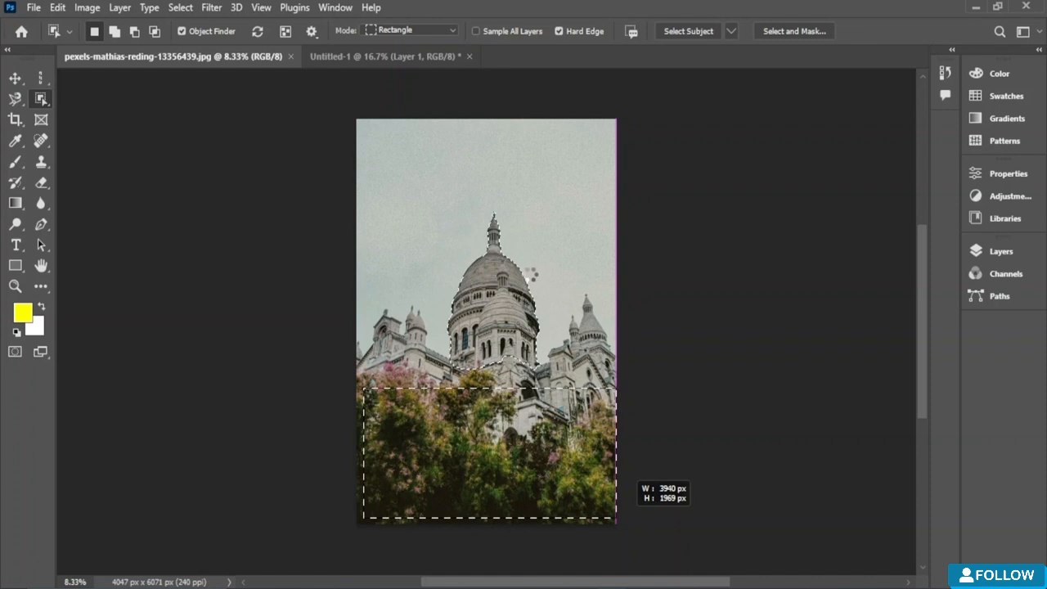
pyautogui.moveTo(615, 516); pyautogui.dragTo(614, 517)
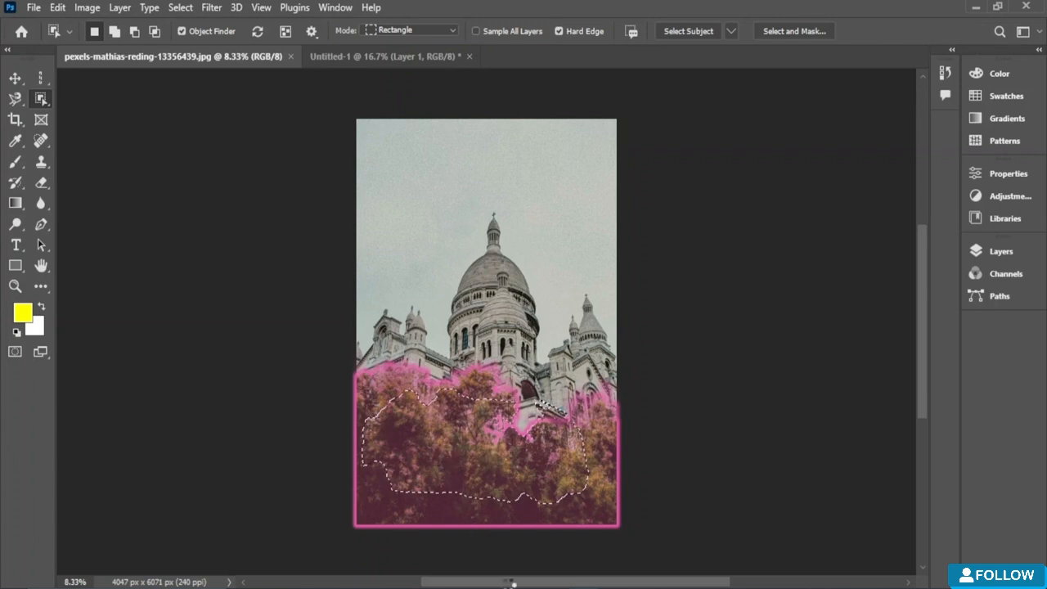
pyautogui.hotkey('ctrl', 'd')
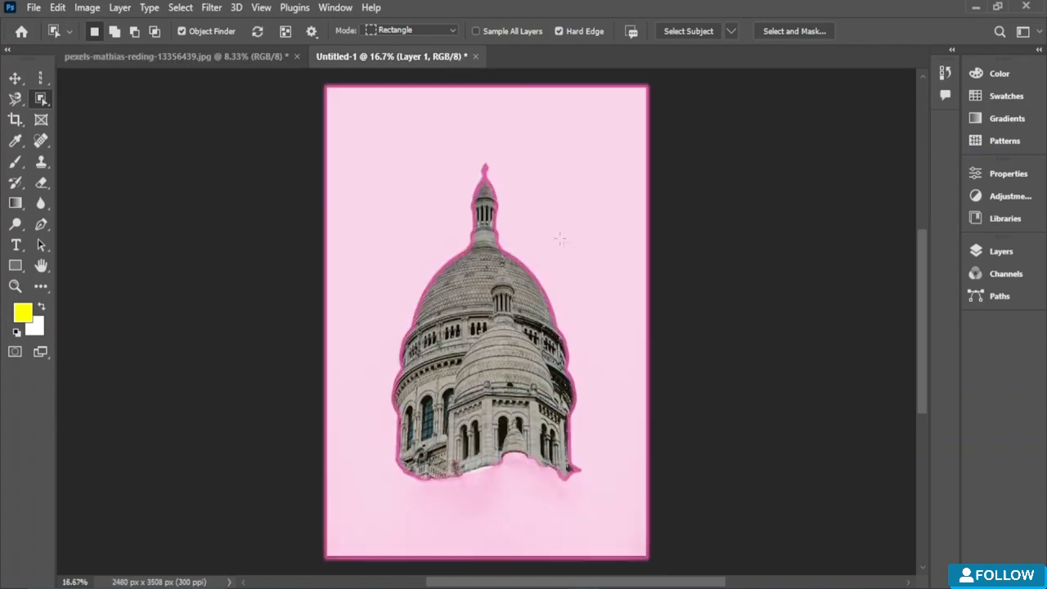
# - Paste the foliage into the A4 document as a new layer over the dome and activate the Move tool
pyautogui.hotkey('ctrl', 'v')
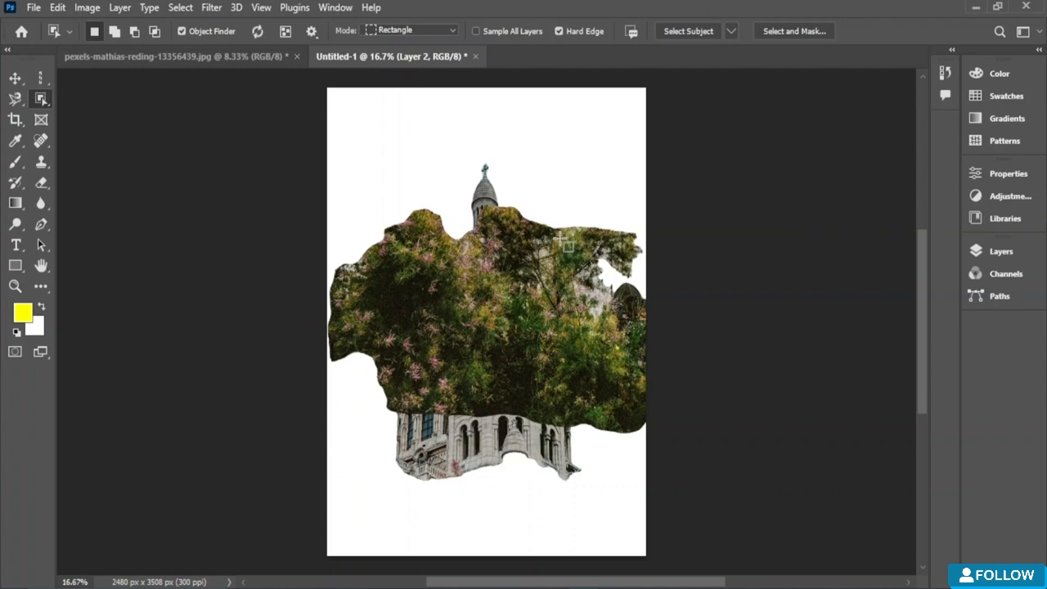
pyautogui.click(15, 78)
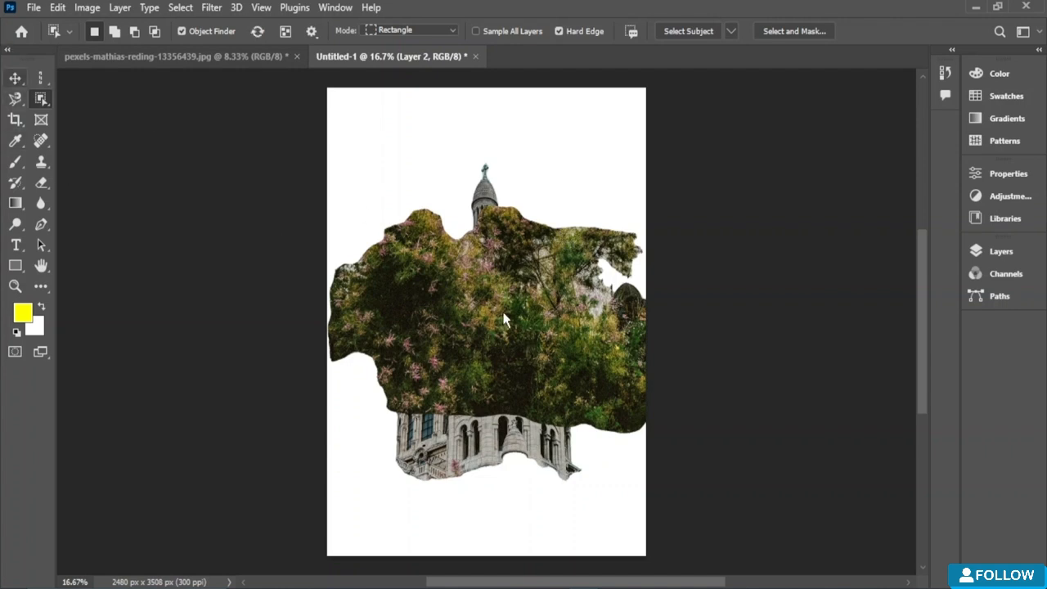
# - Move the foliage layer down so it covers the base of the dome in the A4 document
pyautogui.click(14, 78)
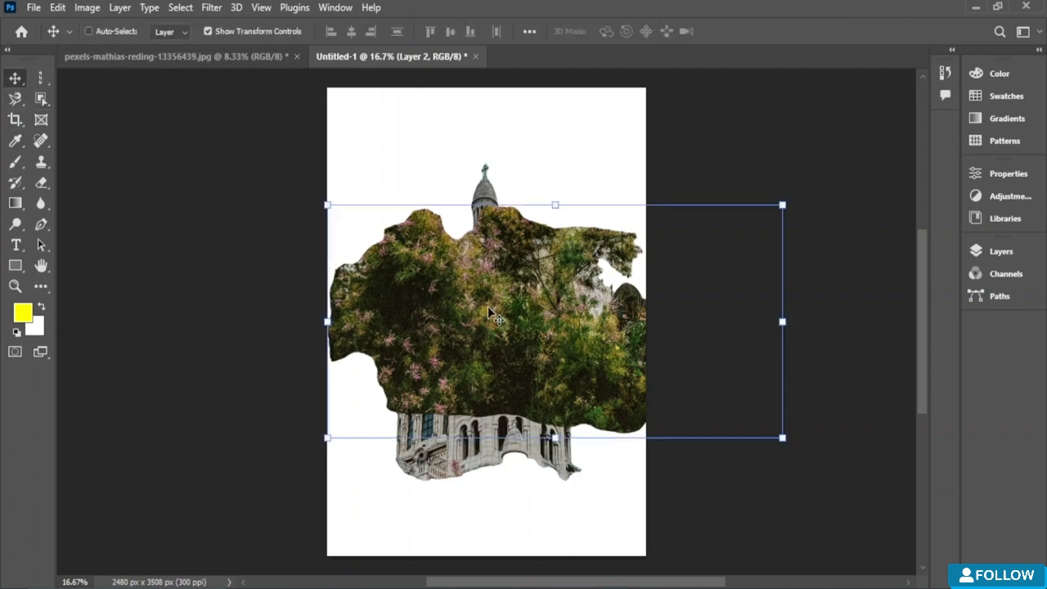
pyautogui.moveTo(520, 301); pyautogui.dragTo(483, 312)
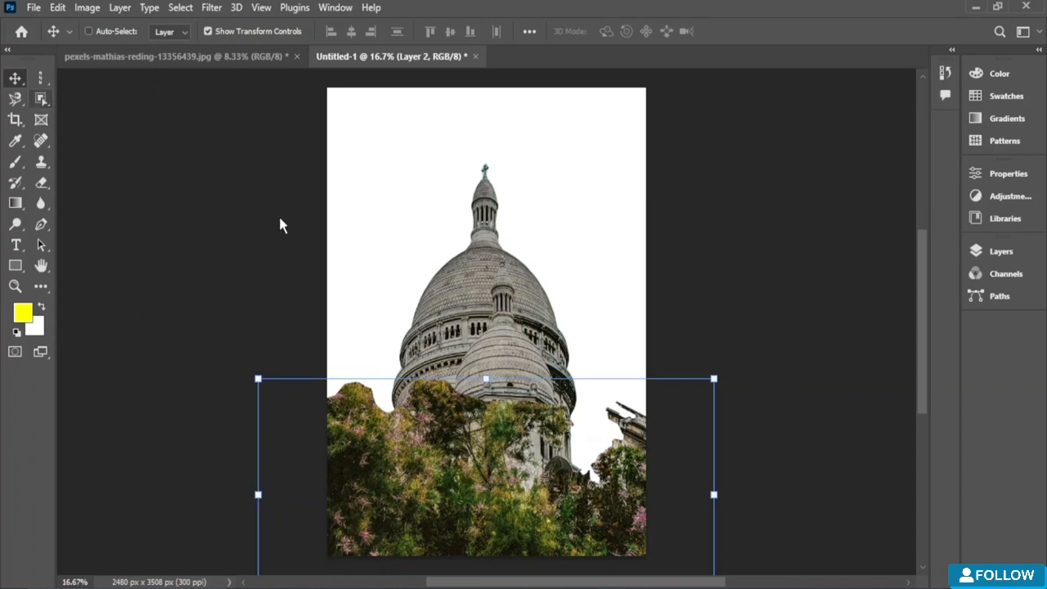
pyautogui.rightClick(34, 95)
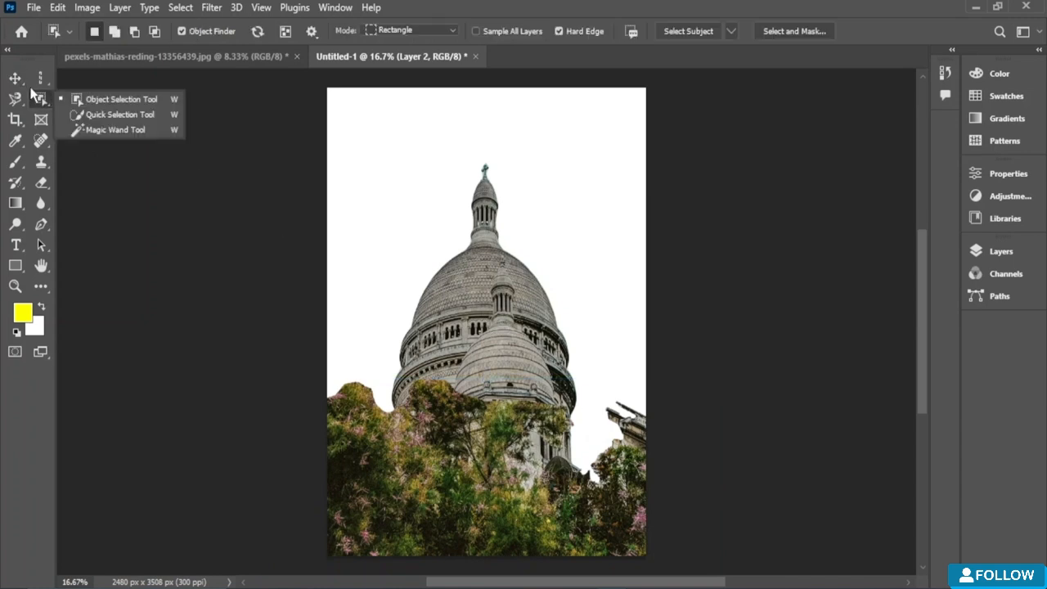
pyautogui.click(22, 78)
pyautogui.moveTo(513, 406); pyautogui.dragTo(513, 408)
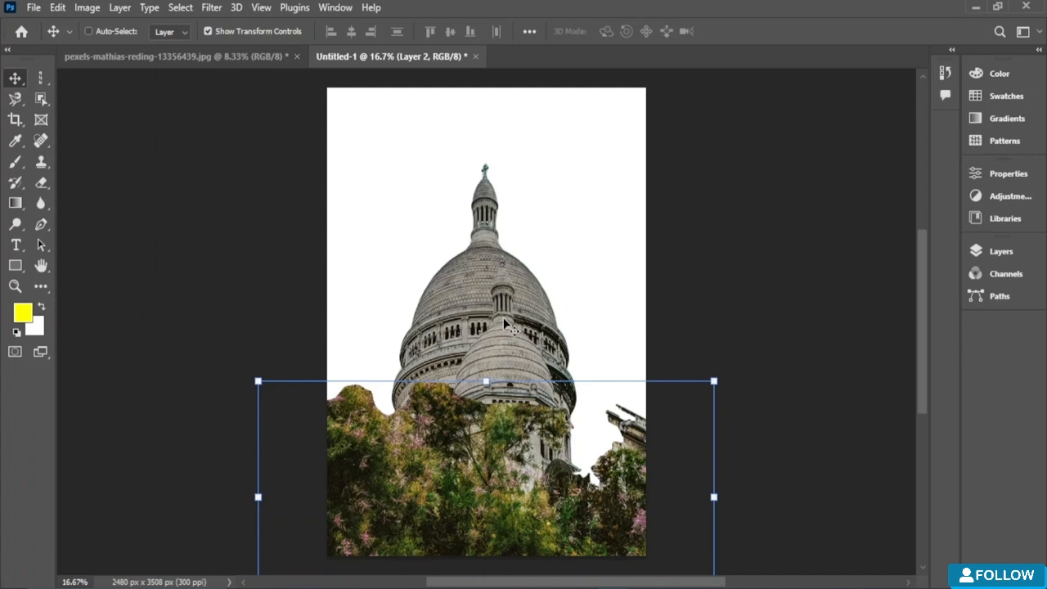
# - Undo the last nudge of the foliage layer and reposition it slightly lower and further right across the dome's base
pyautogui.hotkey('ctrl', 'h')
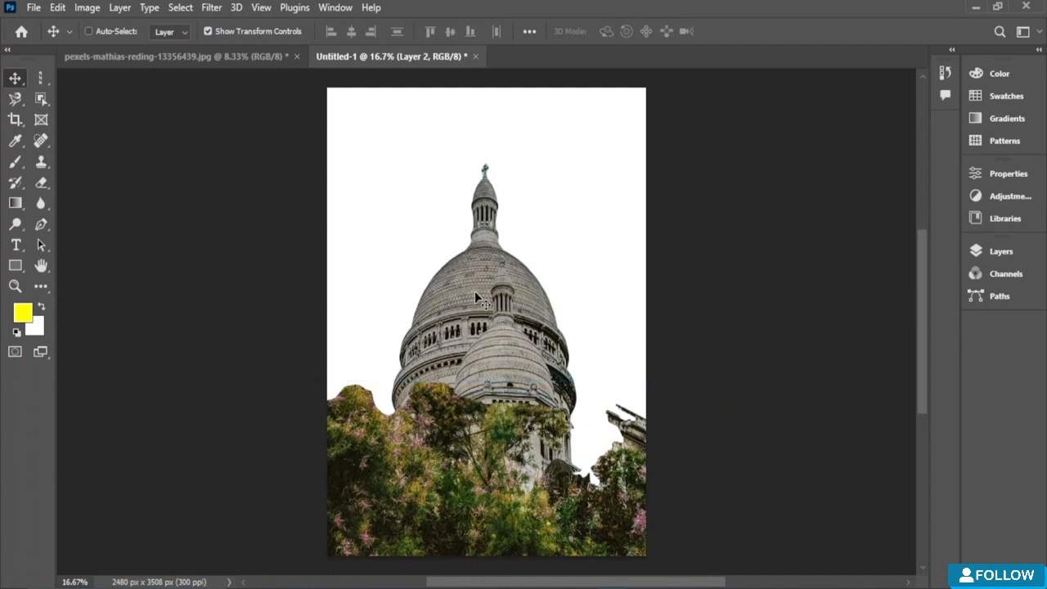
pyautogui.hotkey('ctrl', 'h')
pyautogui.hotkey('ctrl', 'z')
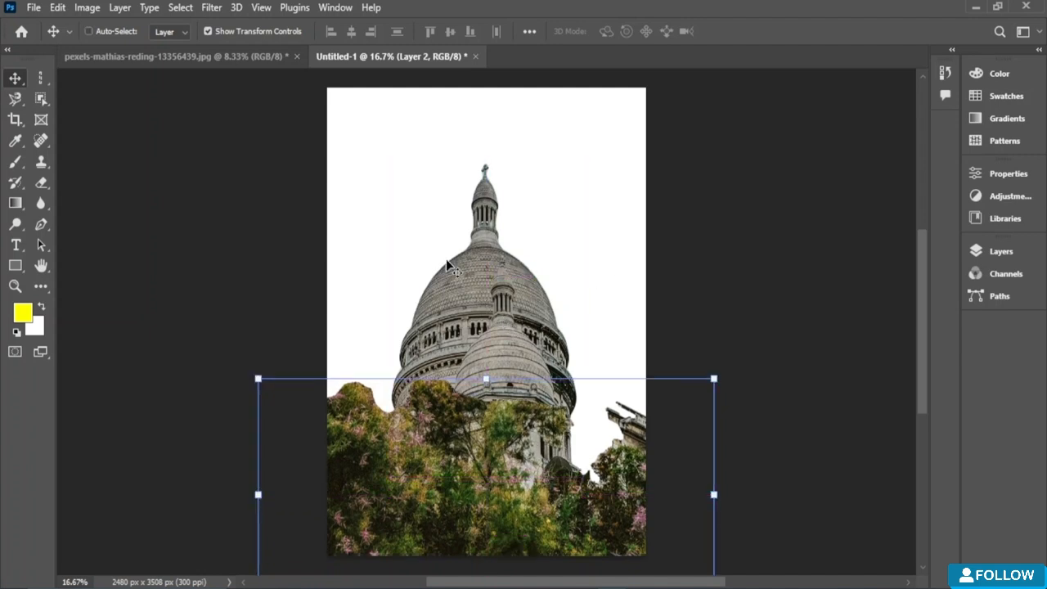
pyautogui.moveTo(474, 288); pyautogui.dragTo(480, 314)
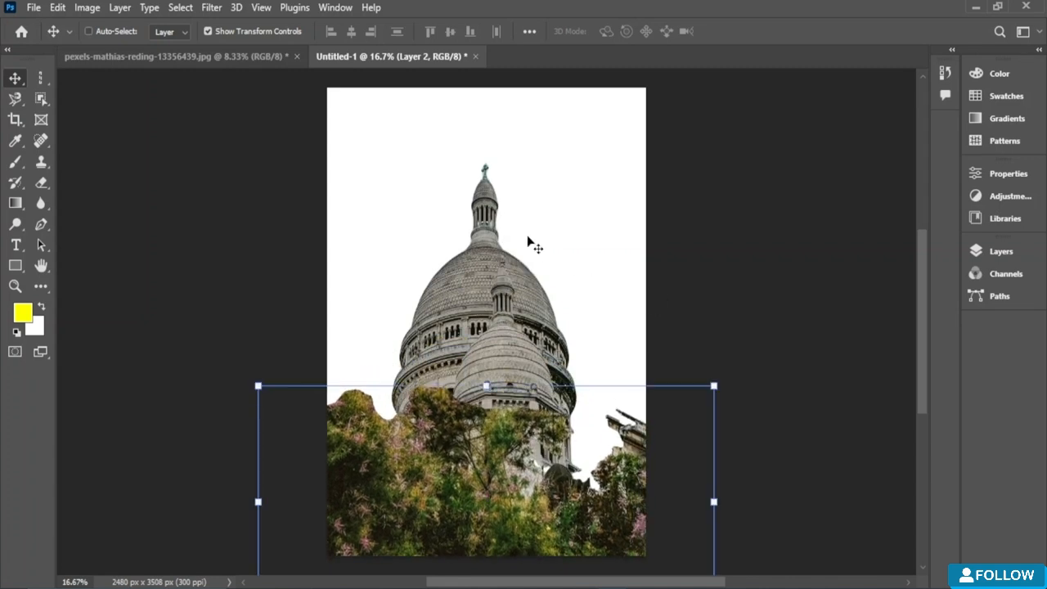
pyautogui.click(21, 95)
pyautogui.click(15, 77)
pyautogui.moveTo(523, 267); pyautogui.dragTo(519, 260)
# - Step back through the edits to the blank A4 page and redo them to bring back the dome and foliage
pyautogui.hotkey('ctrl', 'z')
pyautogui.hotkey('ctrl', 'z')
pyautogui.hotkey('ctrl', 'z')
pyautogui.hotkey('ctrl', 'z')
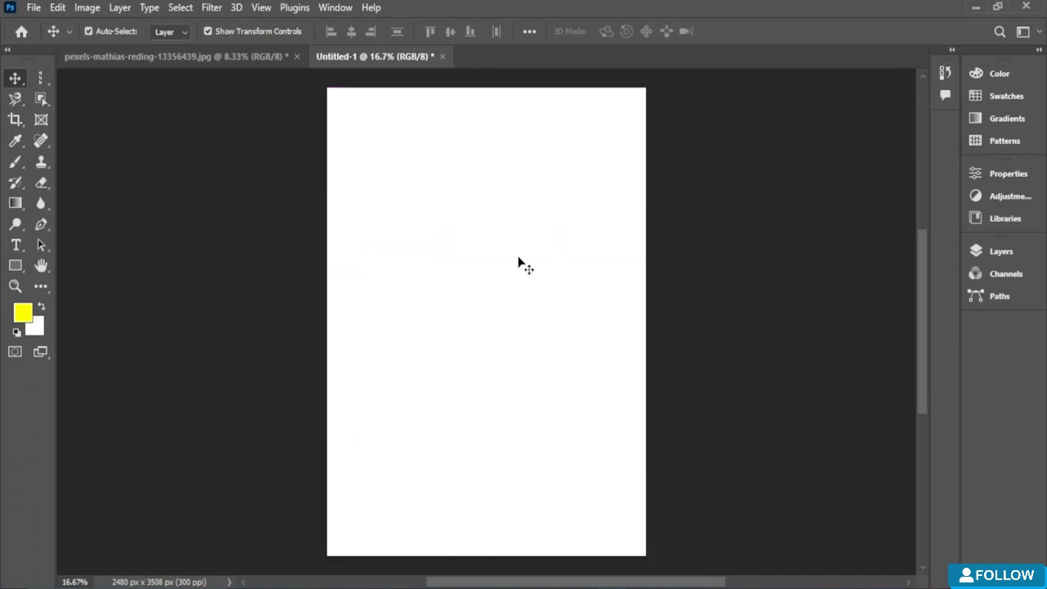
pyautogui.press('y')
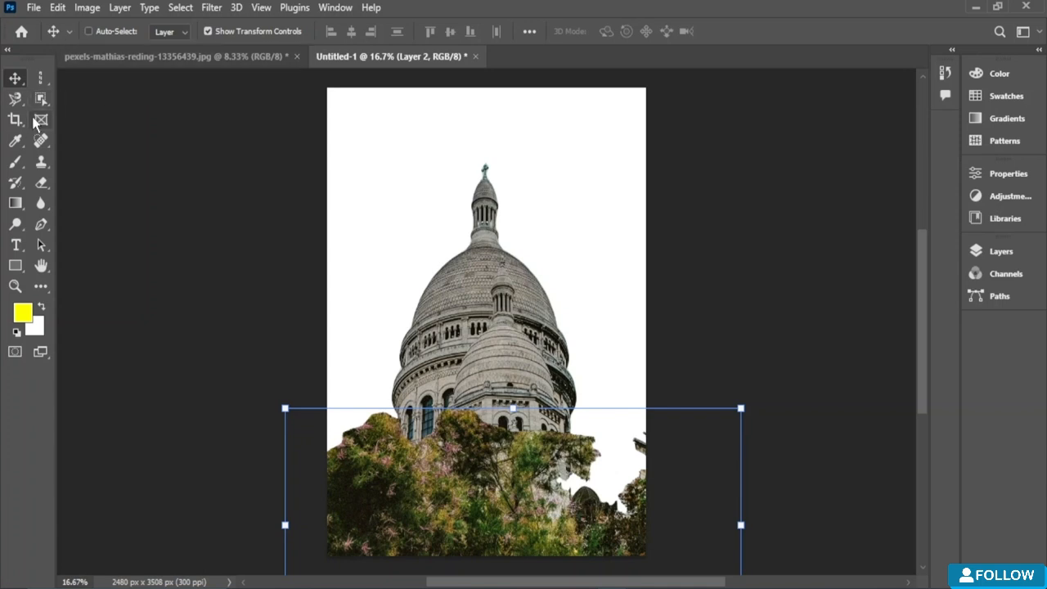
# - Switch to the cathedral photo and undo its recent changes until the foliage selection is cleared
pyautogui.click(170, 55)
pyautogui.hotkey('ctrl', 'z')
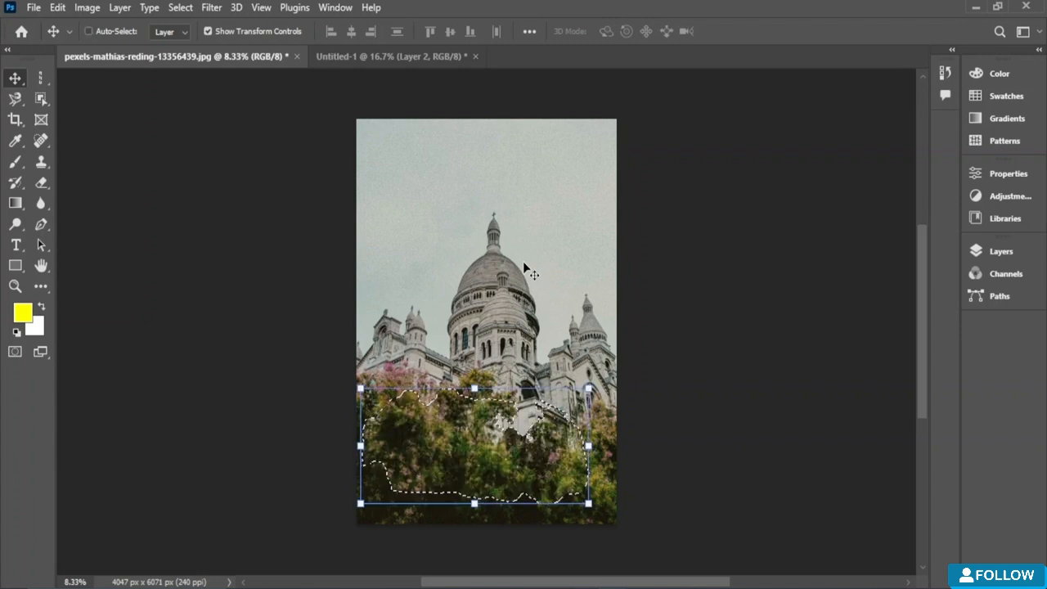
pyautogui.hotkey('ctrl', 'z')
pyautogui.hotkey('ctrl', 'z')
pyautogui.press('ctrl')
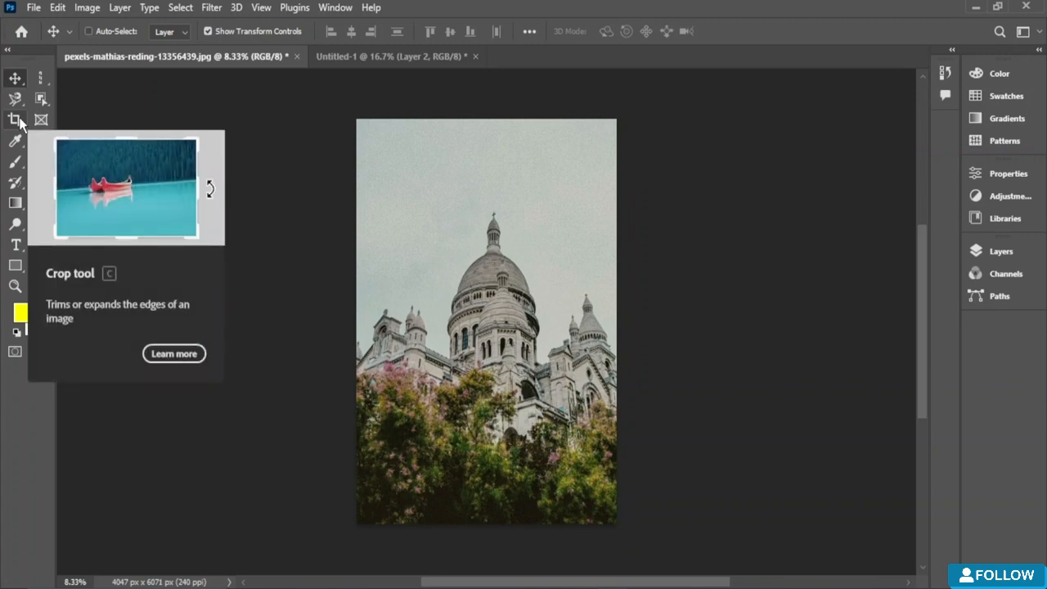
# - Crop the cathedral photo from all sides to about 3425 x 4247 px and activate the Perspective Crop Tool
pyautogui.click(41, 98)
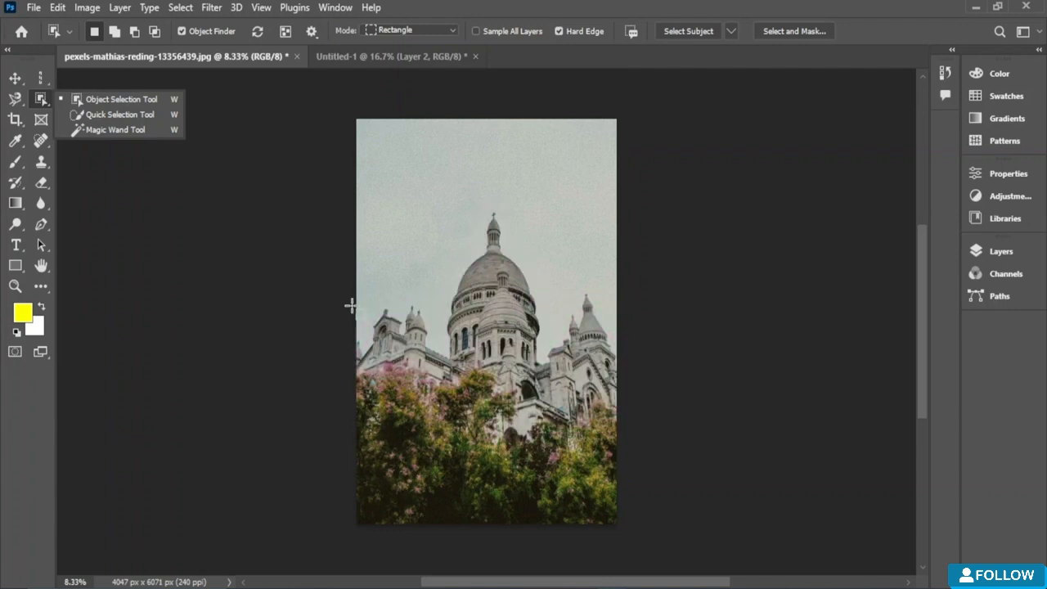
pyautogui.click(14, 119)
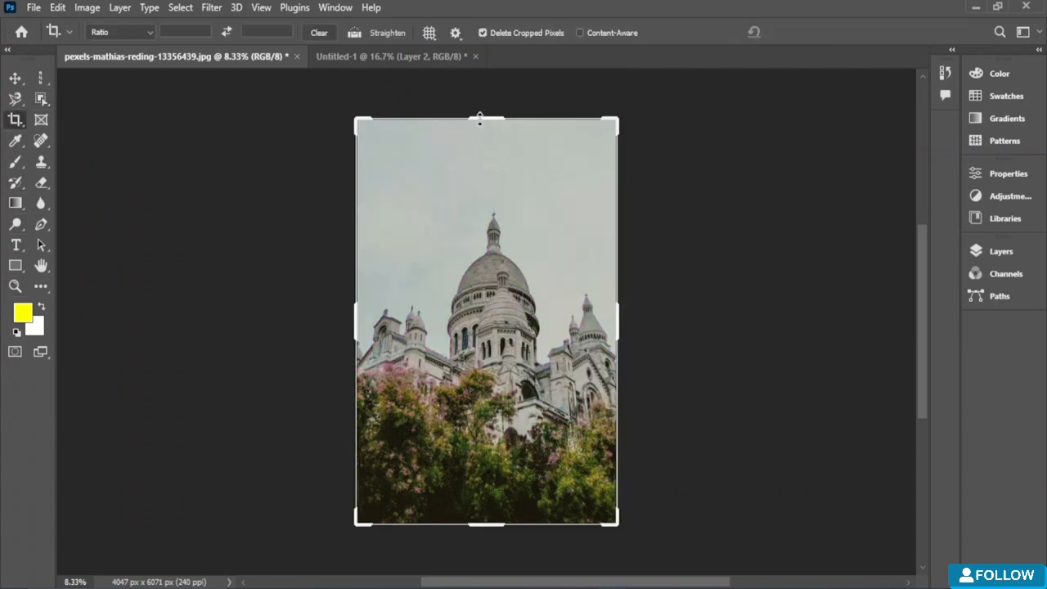
pyautogui.moveTo(480, 119); pyautogui.dragTo(508, 157)
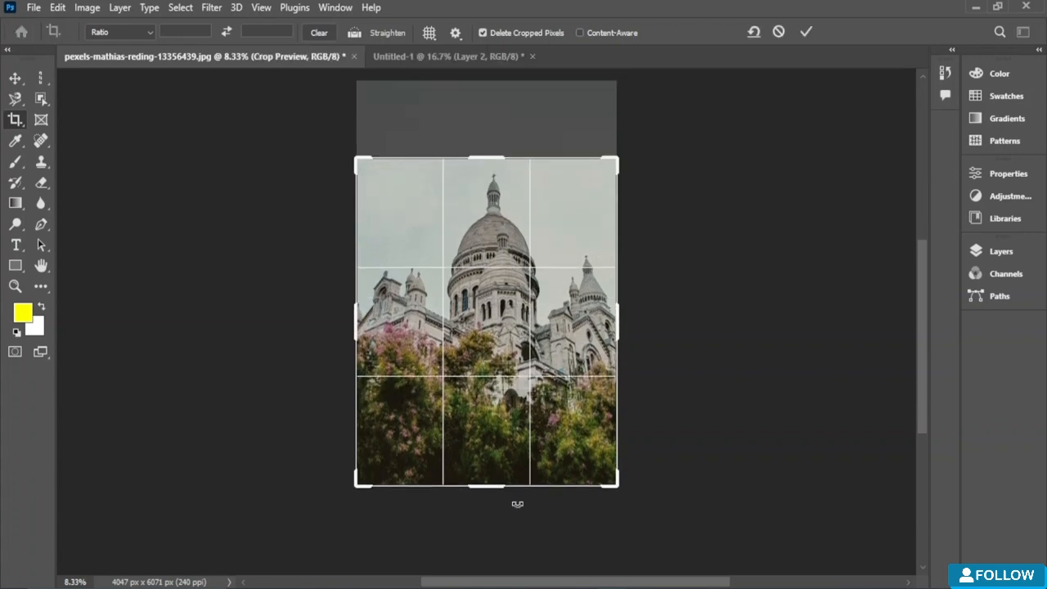
pyautogui.moveTo(617, 483); pyautogui.dragTo(597, 464)
pyautogui.moveTo(464, 394); pyautogui.dragTo(446, 313)
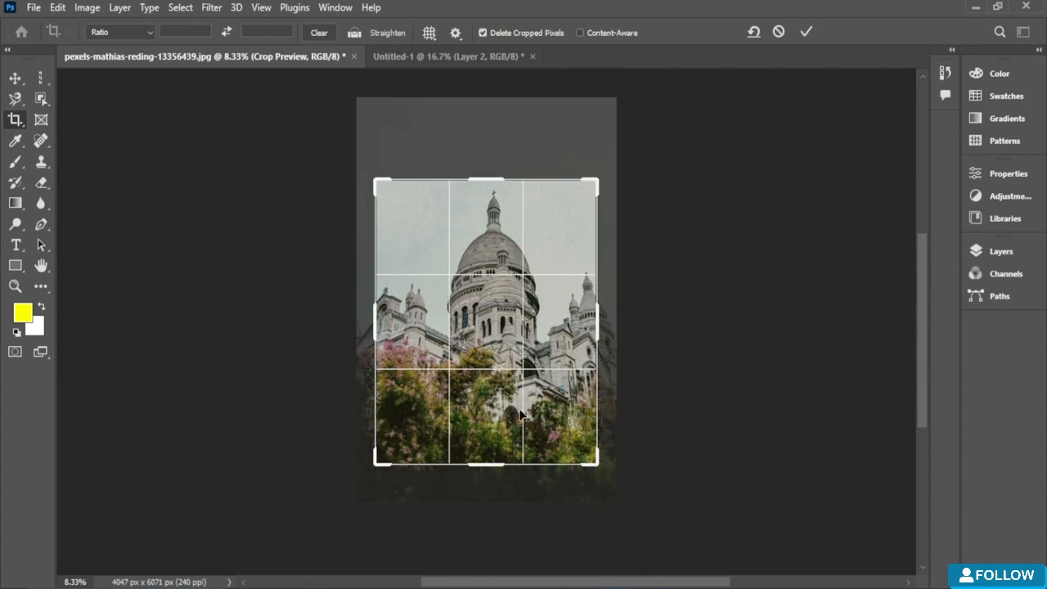
pyautogui.rightClick(15, 120)
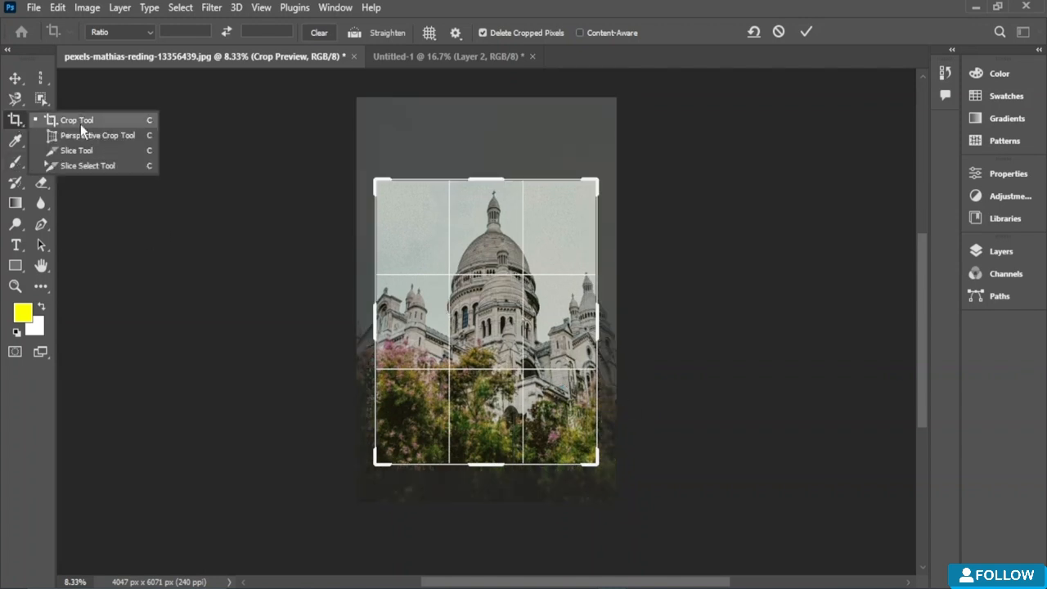
pyautogui.click(126, 136)
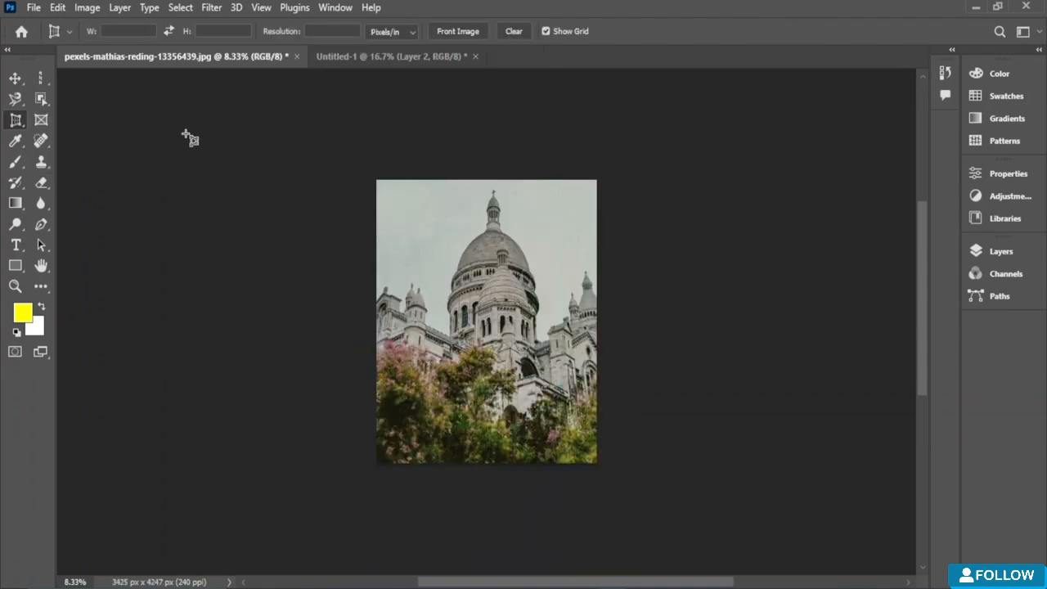
# - Frame the dome with a perspective crop grid, pulling its upper-left corner inward and its lower-right corner up toward the building
pyautogui.moveTo(570, 443); pyautogui.dragTo(415, 180)
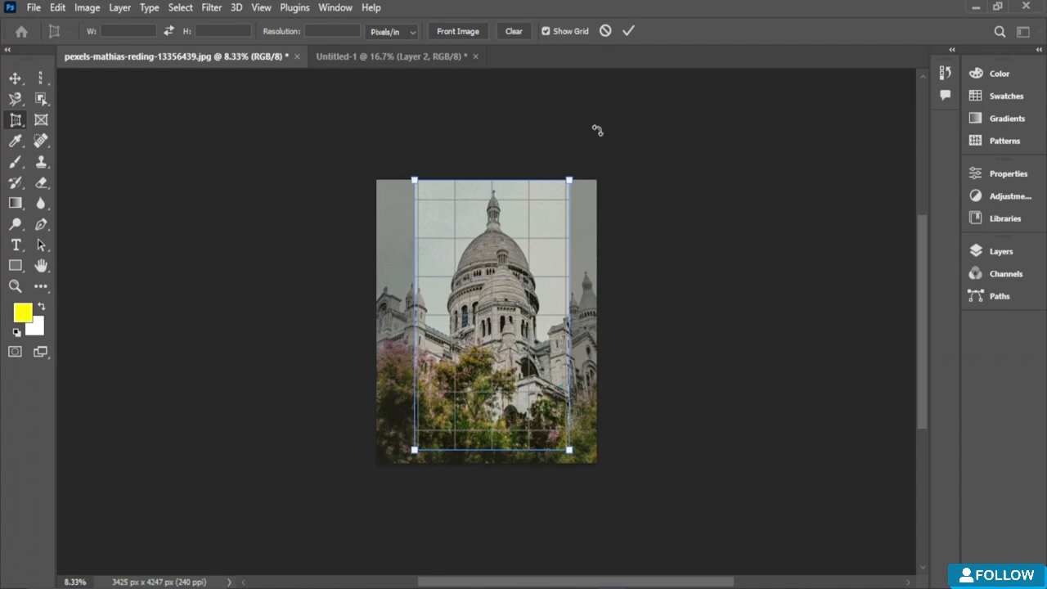
pyautogui.moveTo(461, 360)
pyautogui.mouseDown()
pyautogui.moveTo(530, 358)
pyautogui.moveTo(466, 362)
pyautogui.moveTo(462, 346)
pyautogui.mouseUp()
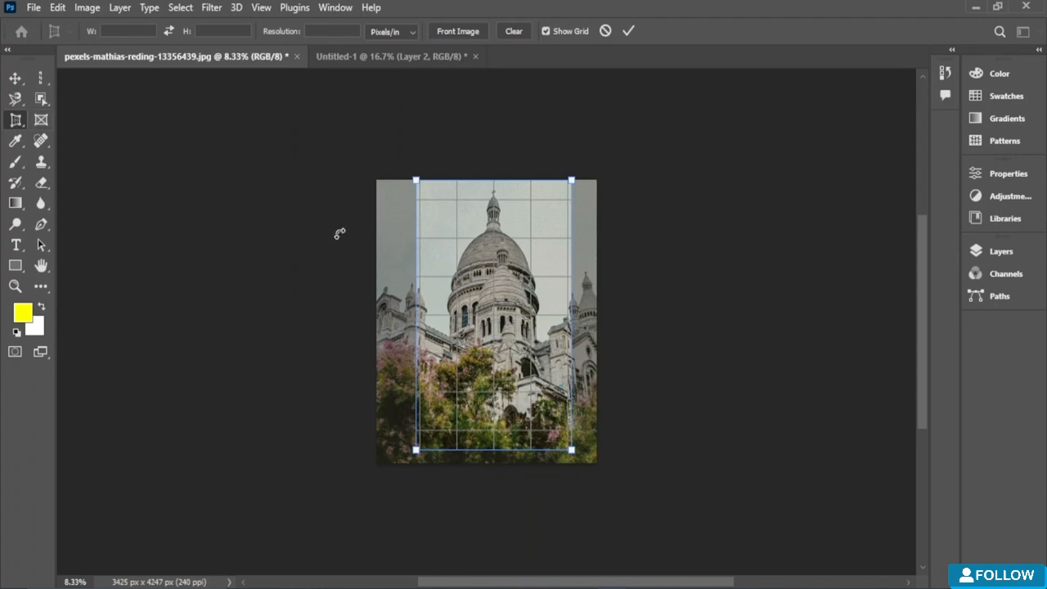
pyautogui.moveTo(417, 276)
pyautogui.mouseDown()
pyautogui.moveTo(402, 270)
pyautogui.moveTo(420, 272)
pyautogui.mouseUp()
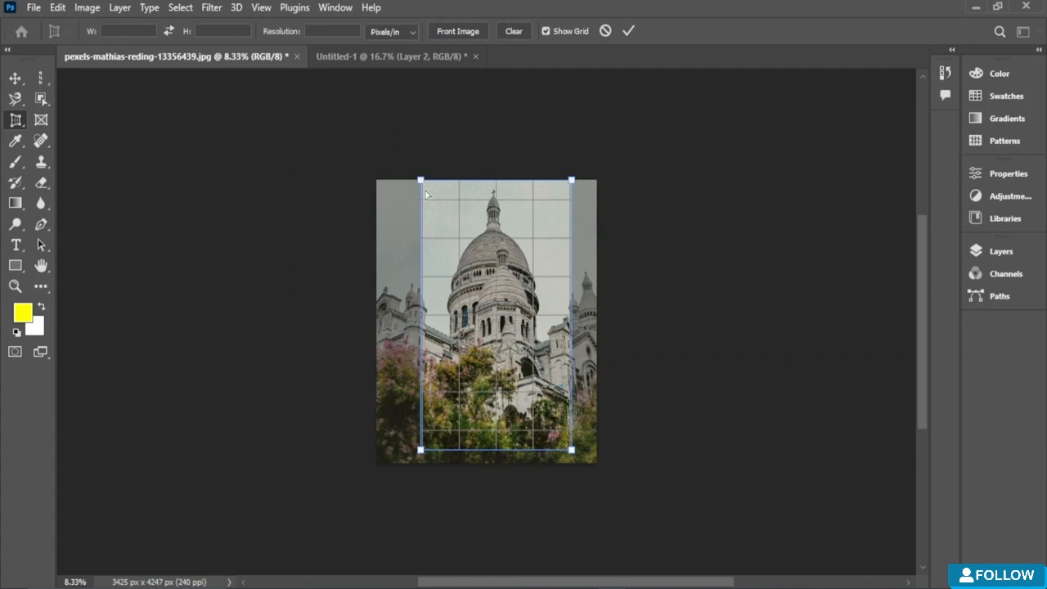
pyautogui.moveTo(422, 182)
pyautogui.mouseDown()
pyautogui.moveTo(436, 217)
pyautogui.moveTo(418, 211)
pyautogui.moveTo(434, 184)
pyautogui.mouseUp()
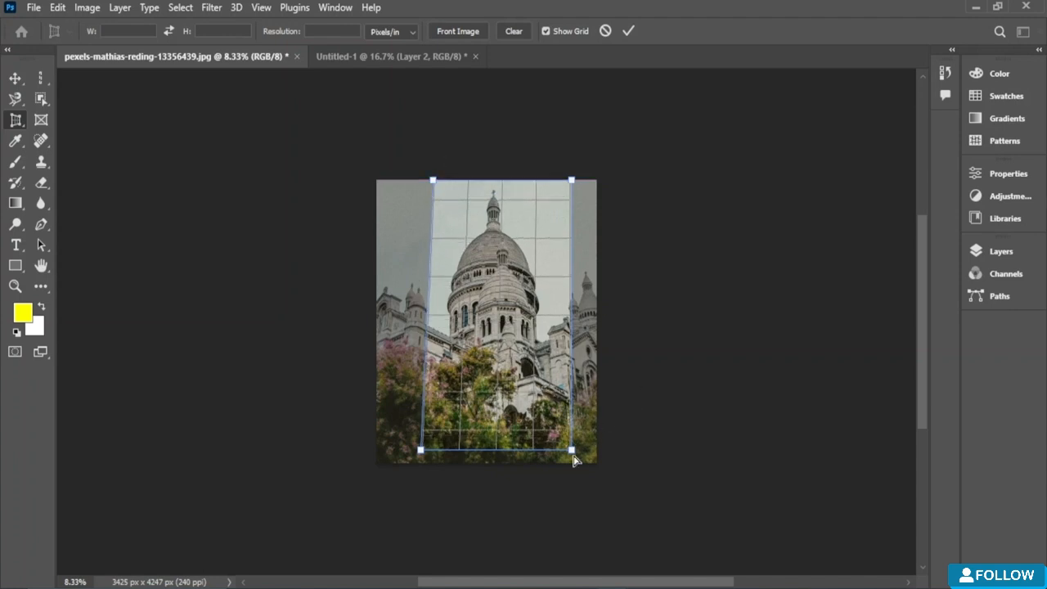
pyautogui.moveTo(572, 455); pyautogui.dragTo(525, 383)
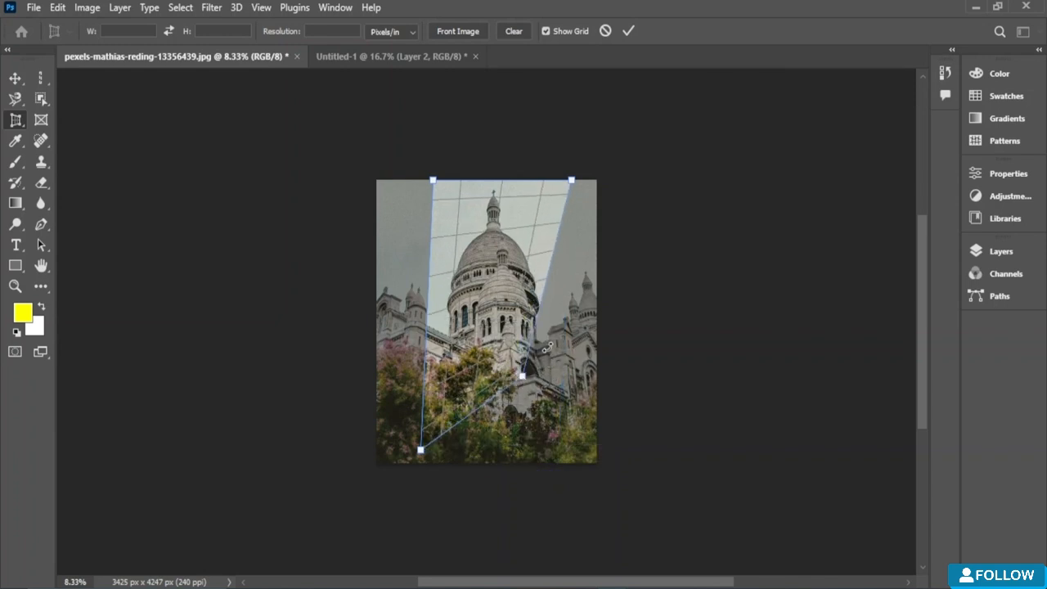
# - Nudge the perspective crop frame down, readjust its lower-right corner, apply the crop and undo it
pyautogui.press('Down')
pyautogui.press('Down')
pyautogui.press('Down')
pyautogui.press('Down')
pyautogui.press('Down')
pyautogui.press('Down')
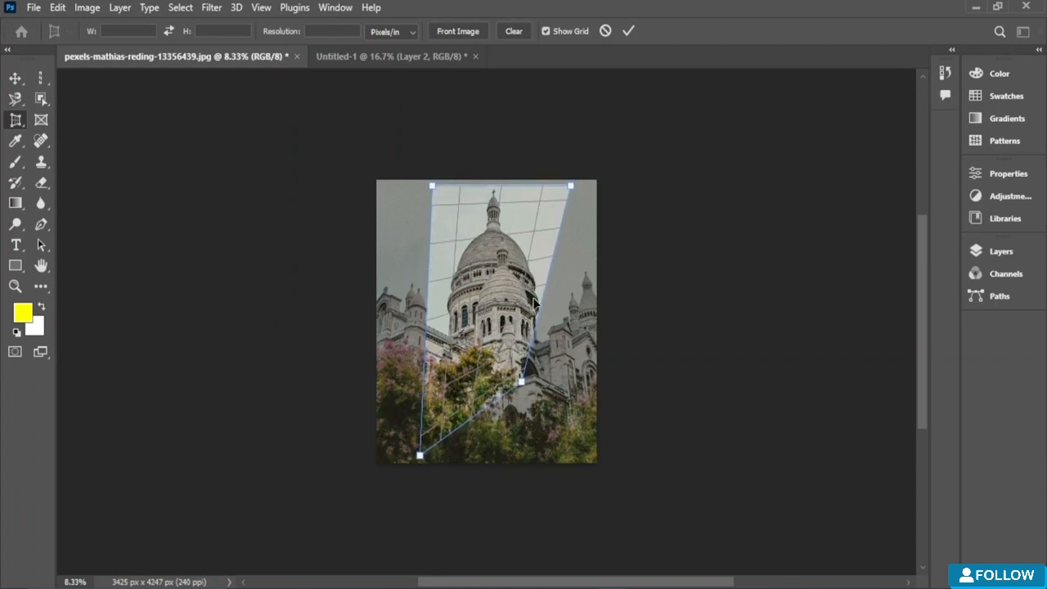
pyautogui.moveTo(523, 381); pyautogui.dragTo(529, 396)
pyautogui.moveTo(496, 343); pyautogui.dragTo(493, 351)
pyautogui.click(19, 121)
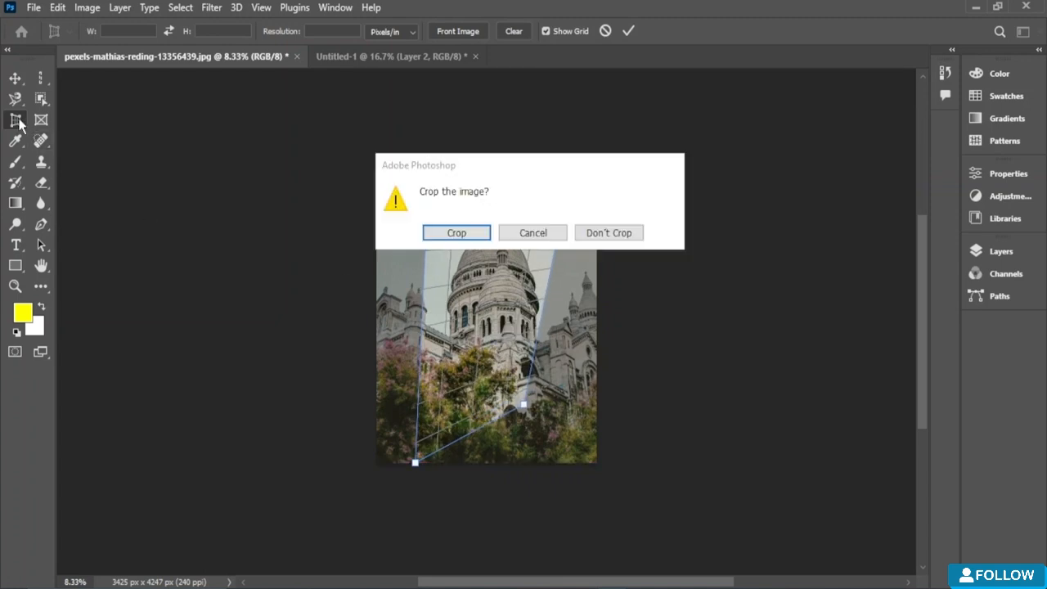
pyautogui.click(455, 232)
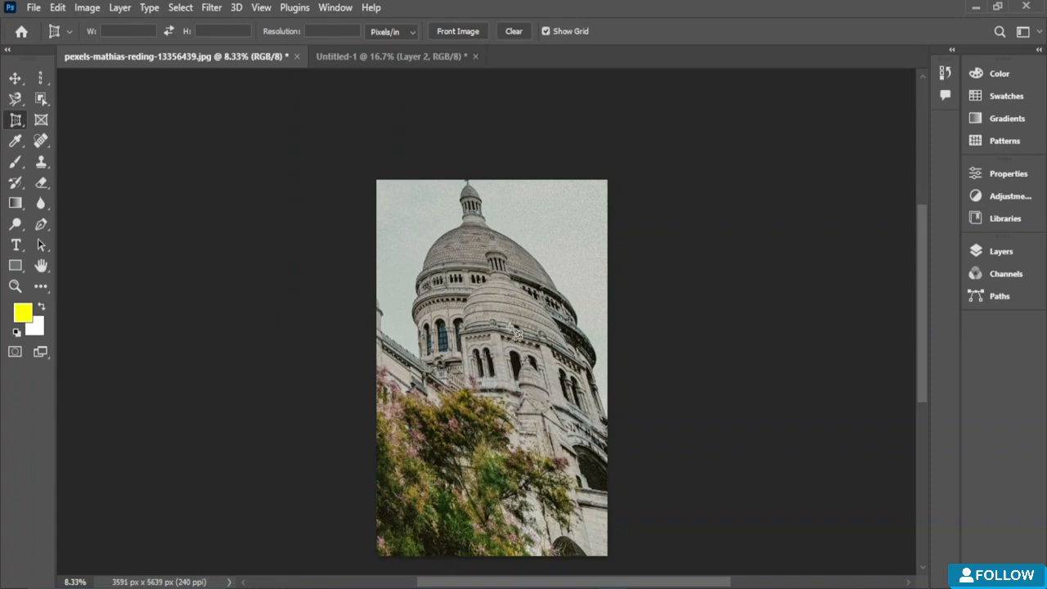
pyautogui.hotkey('ctrl', 'z')
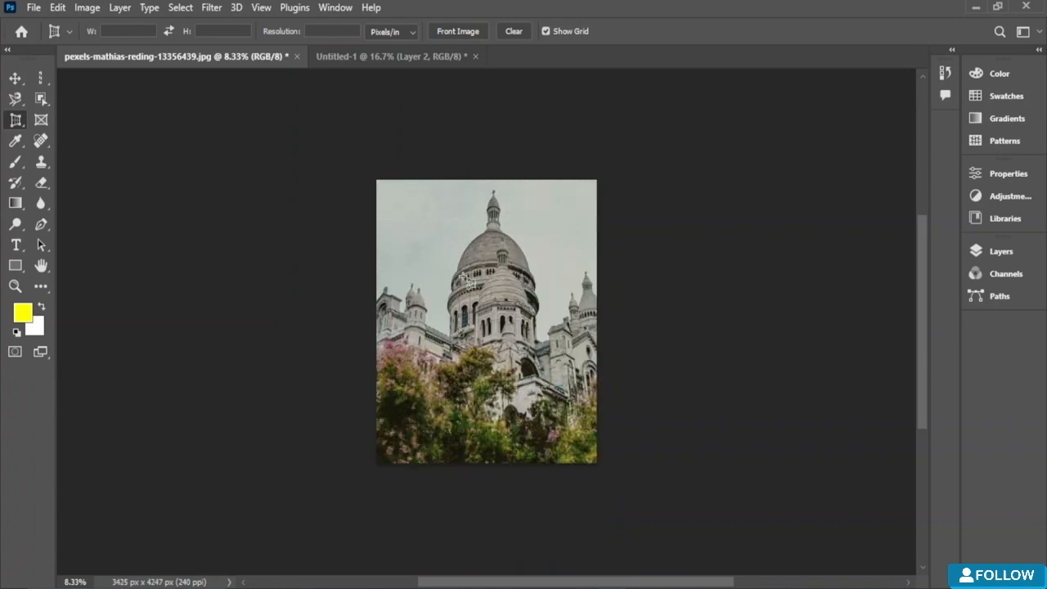
# - Create a slice over the upper-left part of the cropped photo, covering the dome, with the Slice Tool
pyautogui.rightClick(15, 121)
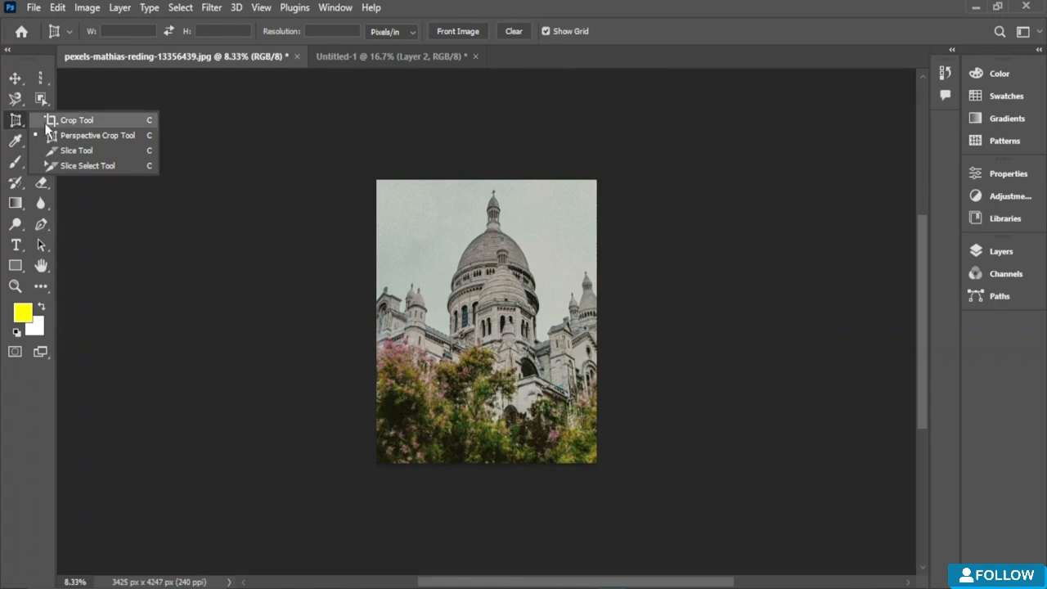
pyautogui.click(82, 150)
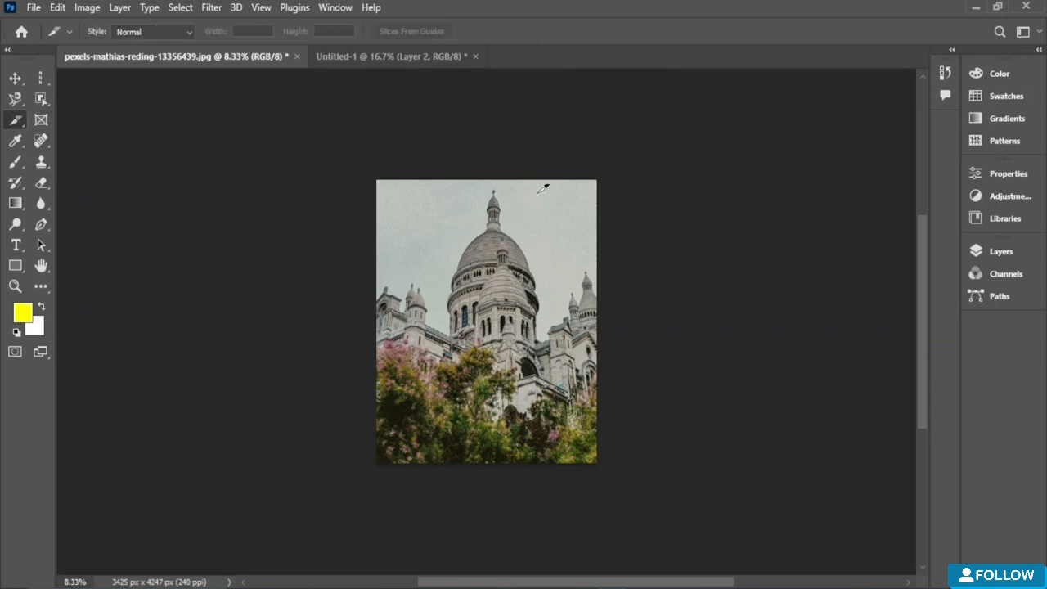
pyautogui.moveTo(554, 181); pyautogui.dragTo(364, 360)
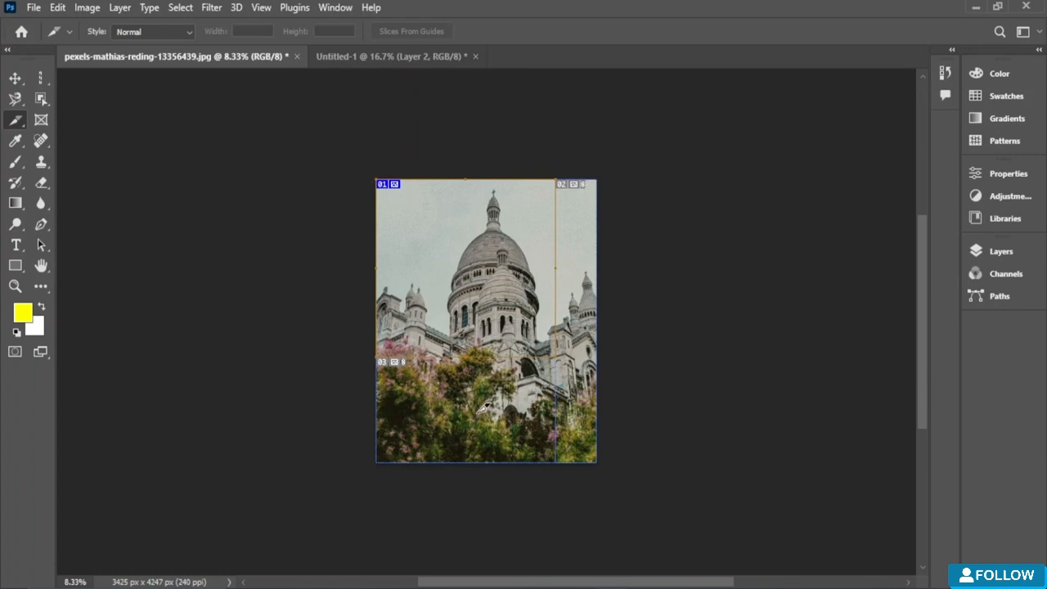
# - Reposition the slice to the photo's lower-right corner with the Slice Select Tool
pyautogui.rightClick(15, 119)
pyautogui.click(119, 169)
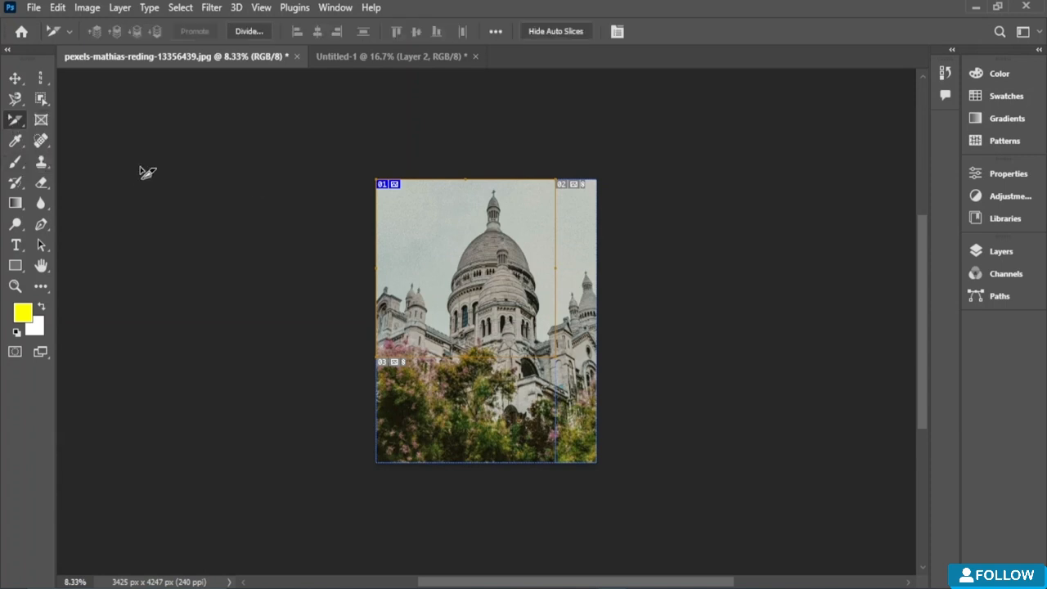
pyautogui.moveTo(454, 208); pyautogui.dragTo(676, 336)
pyautogui.moveTo(495, 280); pyautogui.dragTo(495, 287)
pyautogui.click(449, 209)
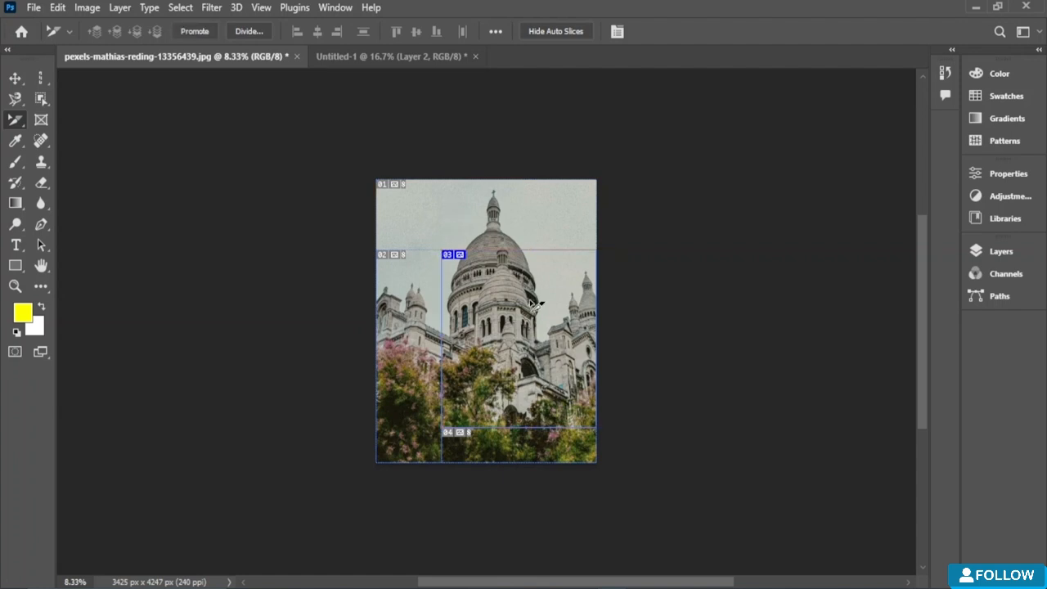
pyautogui.moveTo(535, 318); pyautogui.dragTo(477, 323)
pyautogui.moveTo(477, 324); pyautogui.dragTo(515, 354)
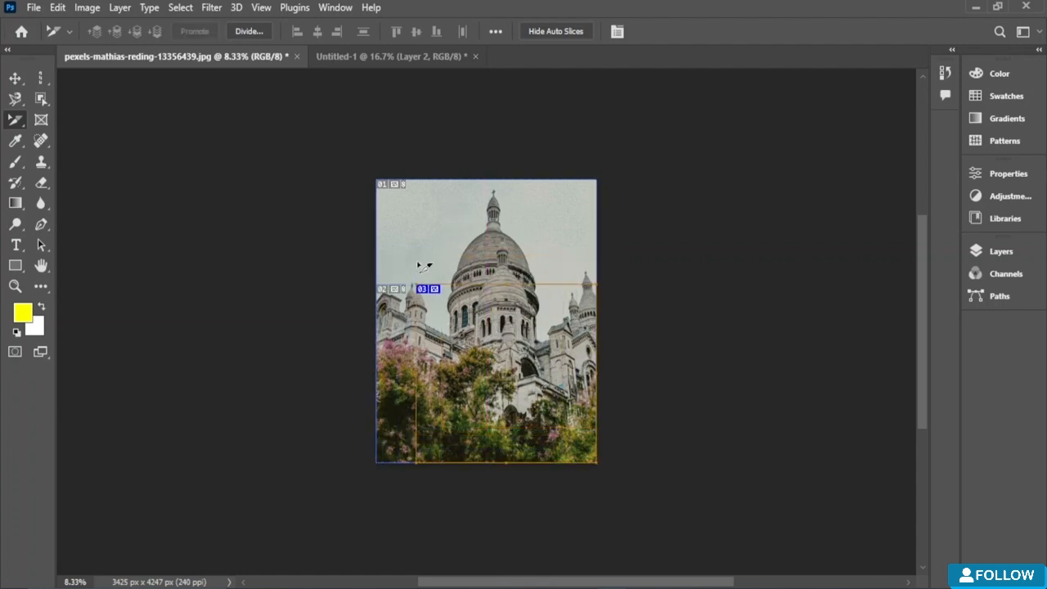